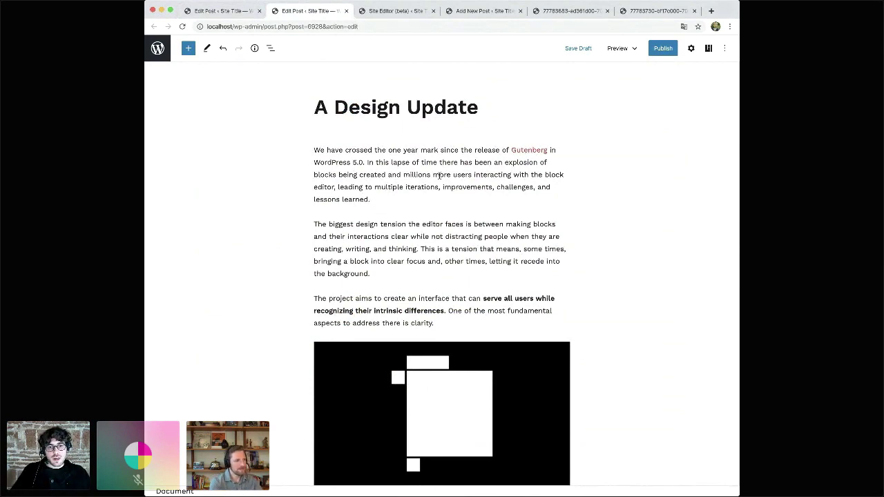
- Select the word Gutenberg in the opening paragraph and move the caret in and out of its link
left_click(493, 153)
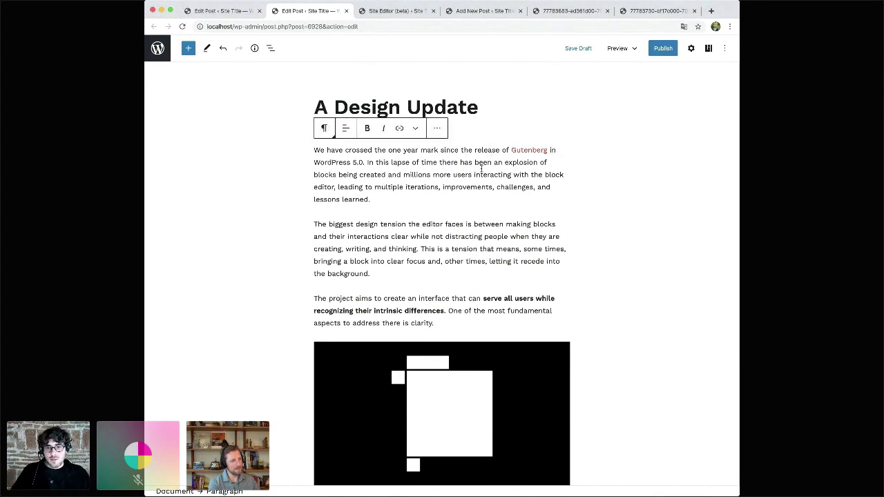
double_click(531, 150)
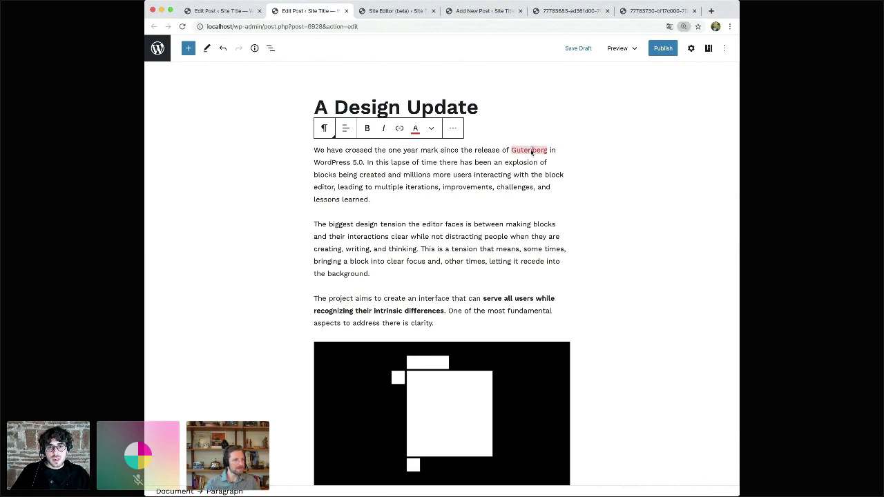
key("super+equal")
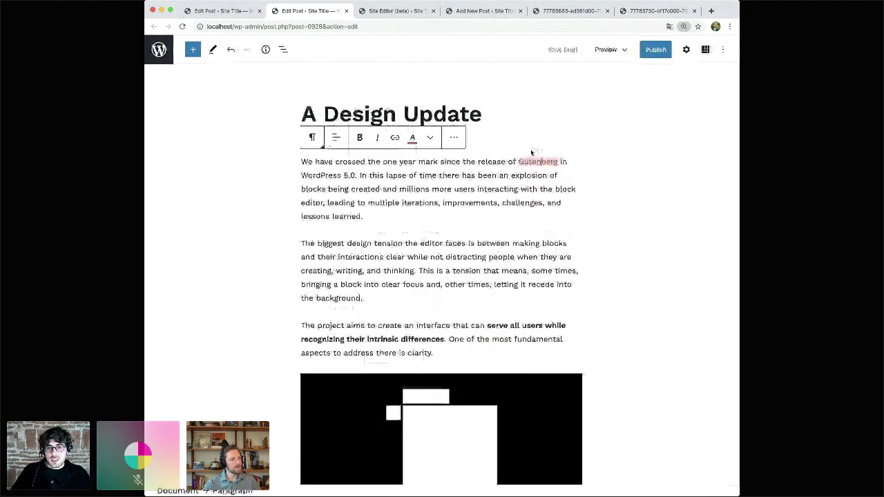
key("super+equal")
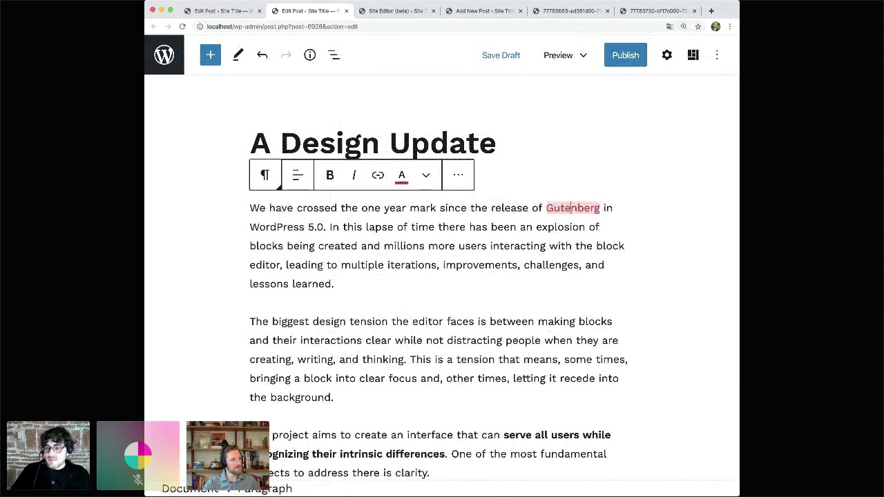
left_click(565, 208)
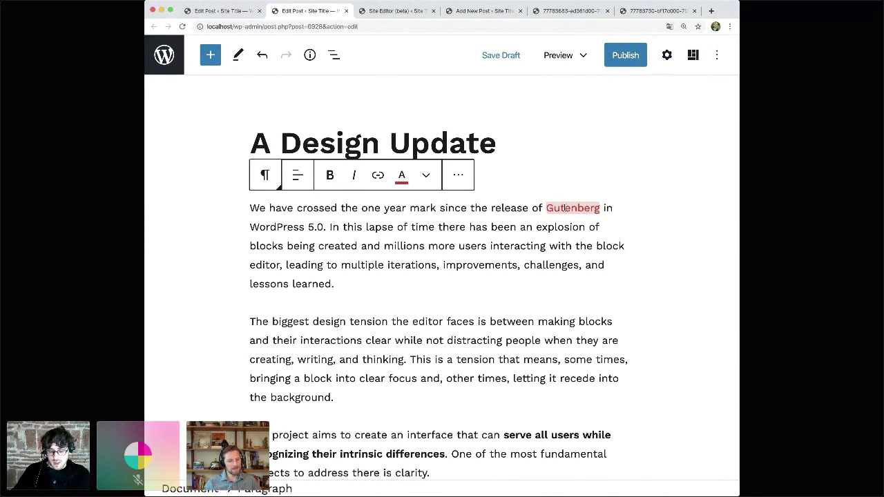
key("Right")
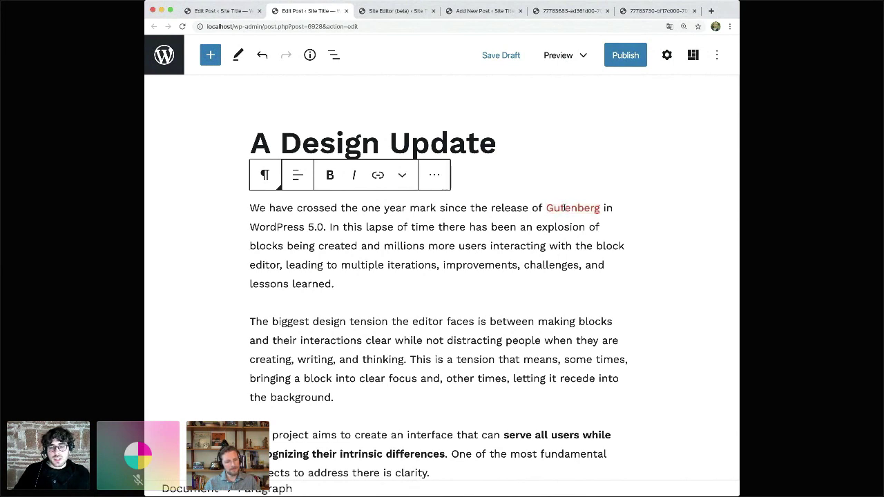
left_click(546, 208)
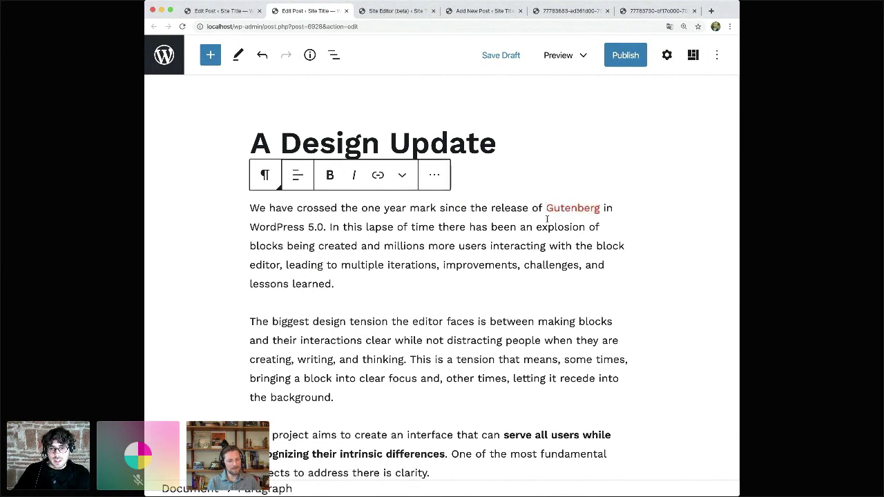
key("Right")
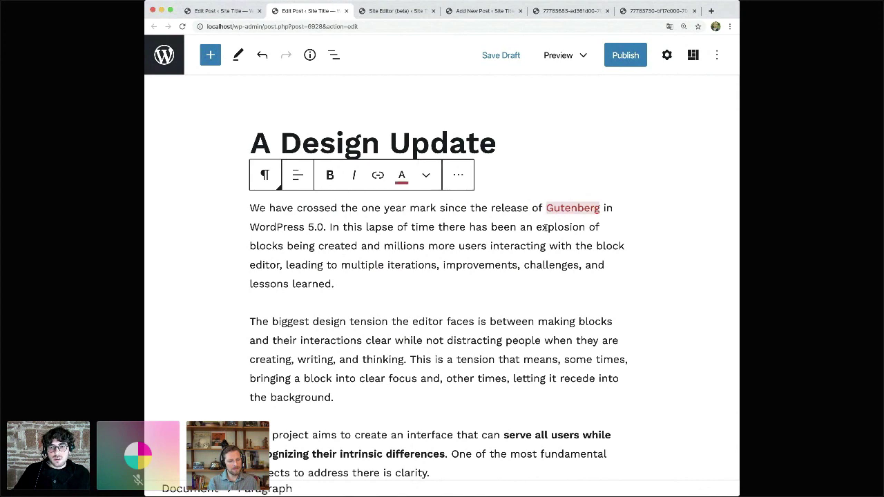
key("Left")
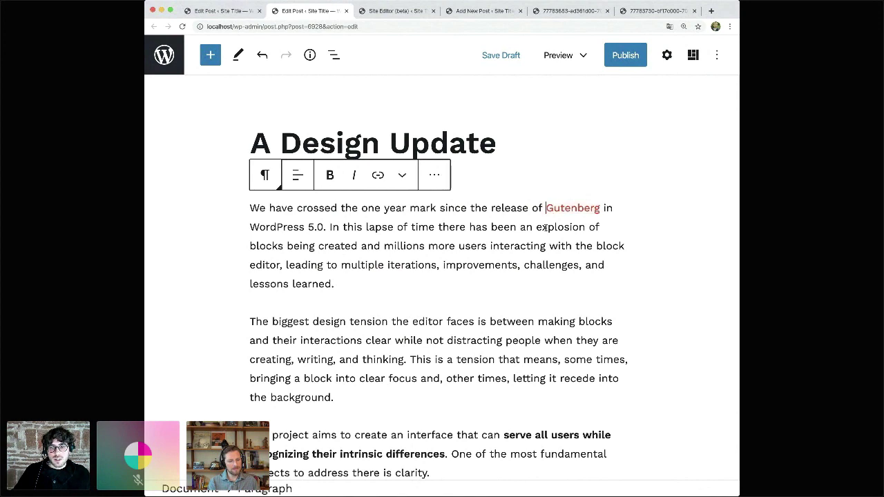
key("Right")
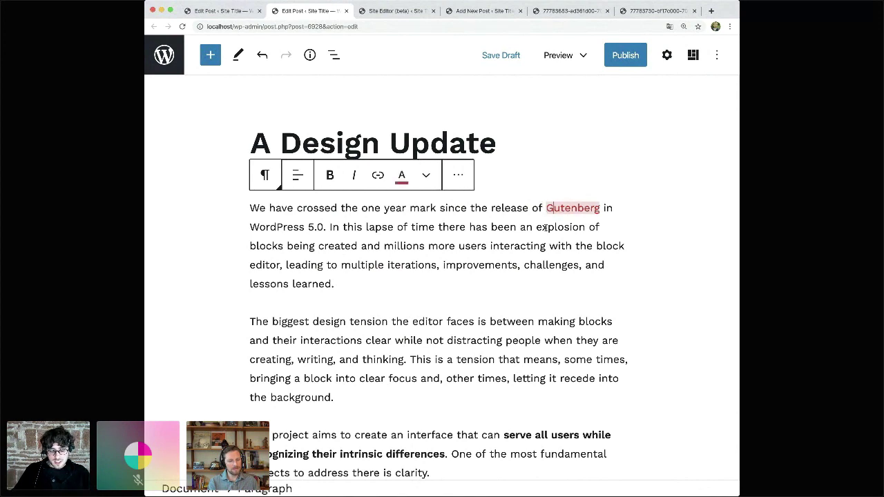
key("ctrl+minus")
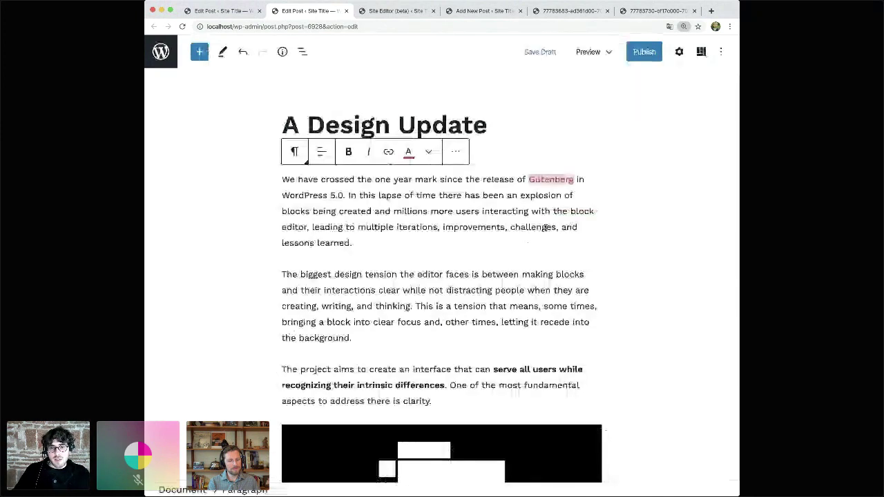
key("ctrl+minus")
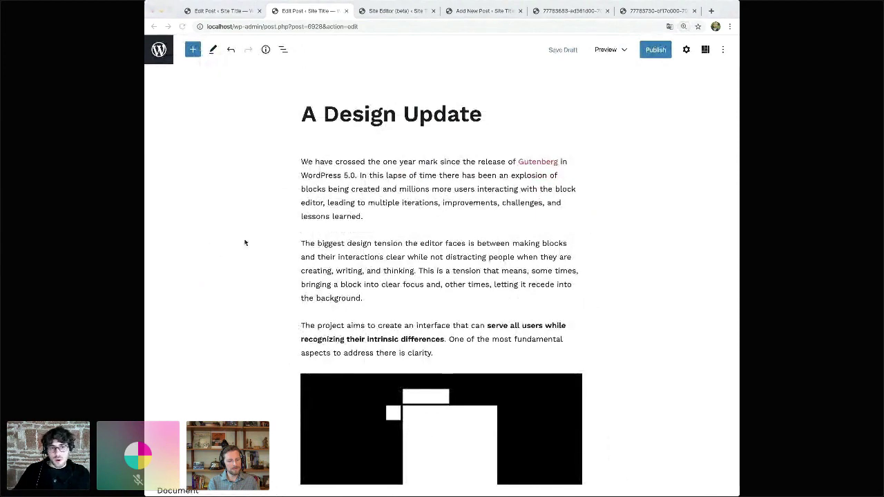
- Scroll down to the black toolbar illustration, then select and deselect it
left_click(248, 201)
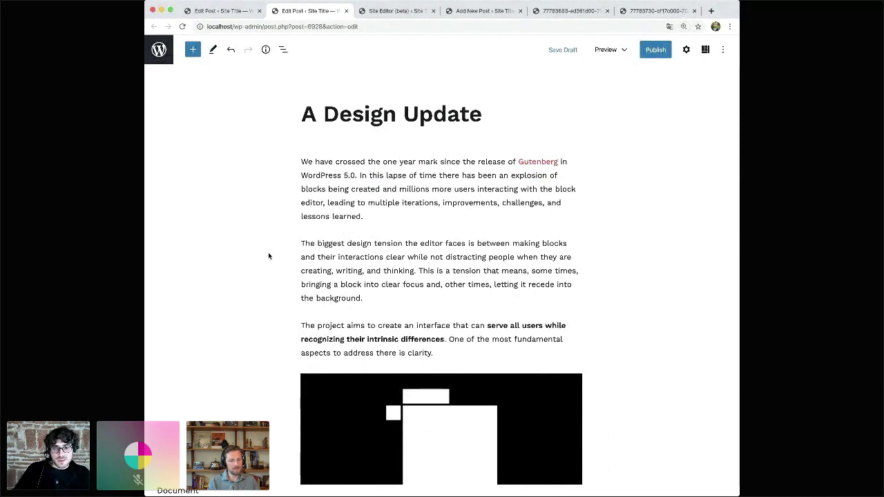
scroll(268, 256, "down", 1)
scroll(268, 256, "down", 1)
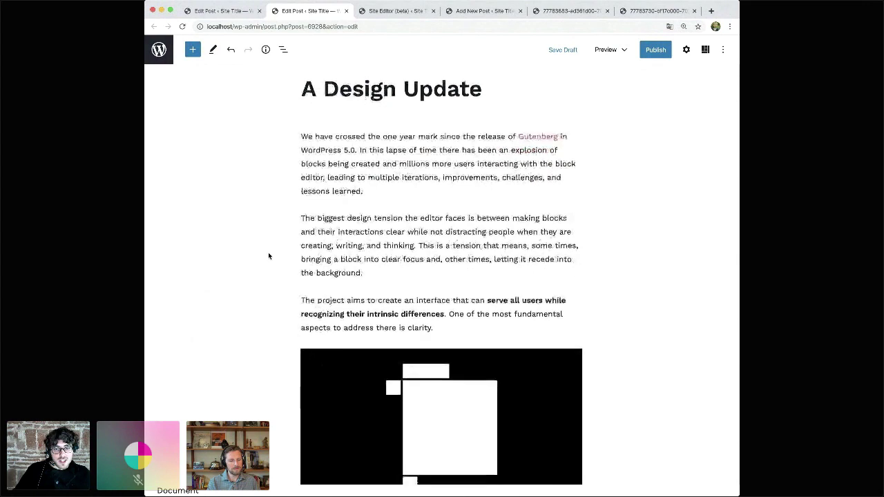
scroll(269, 257, "down", 2)
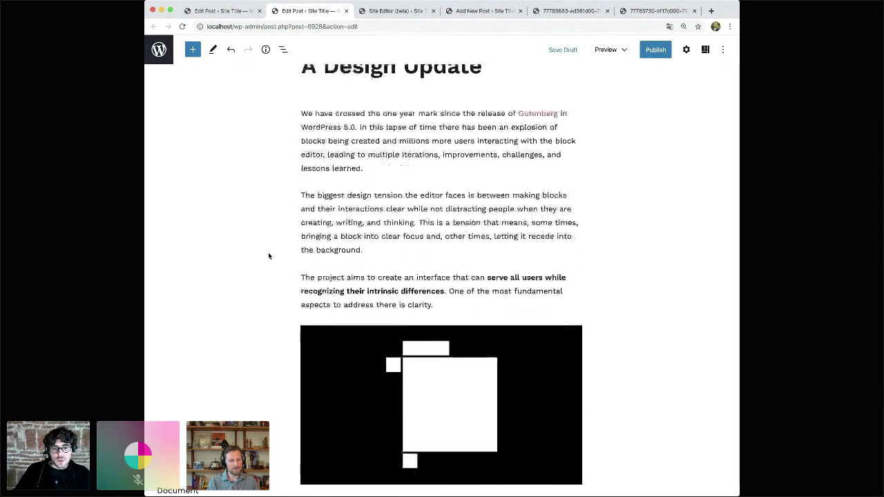
scroll(268, 257, "down", 4)
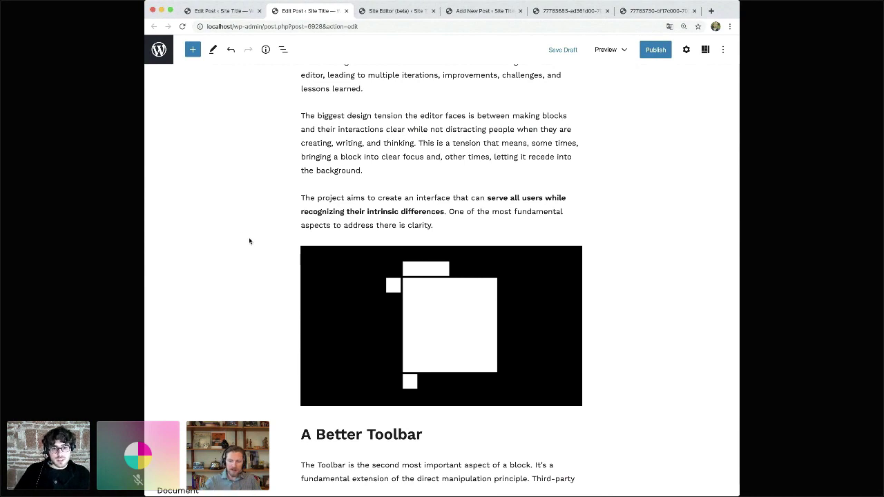
scroll(241, 238, "up", 2)
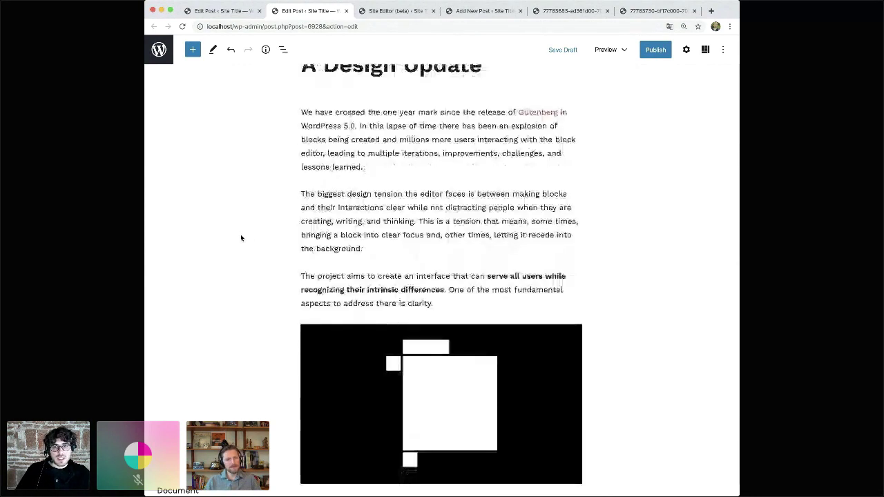
scroll(241, 237, "down", 3)
scroll(241, 238, "down", 5)
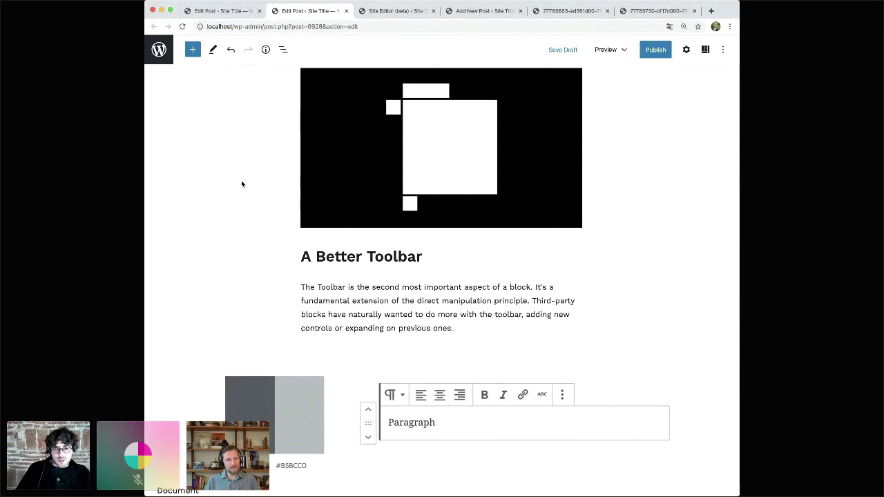
scroll(242, 183, "down", 2)
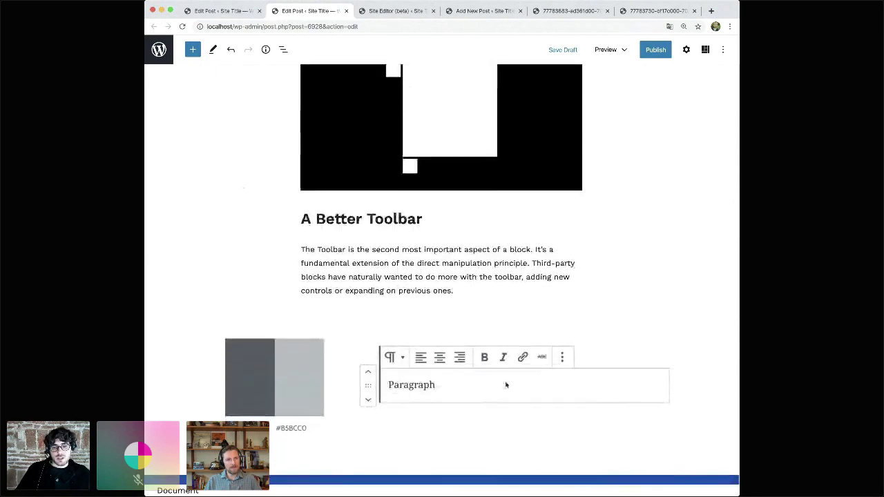
left_click(482, 383)
left_click(224, 242)
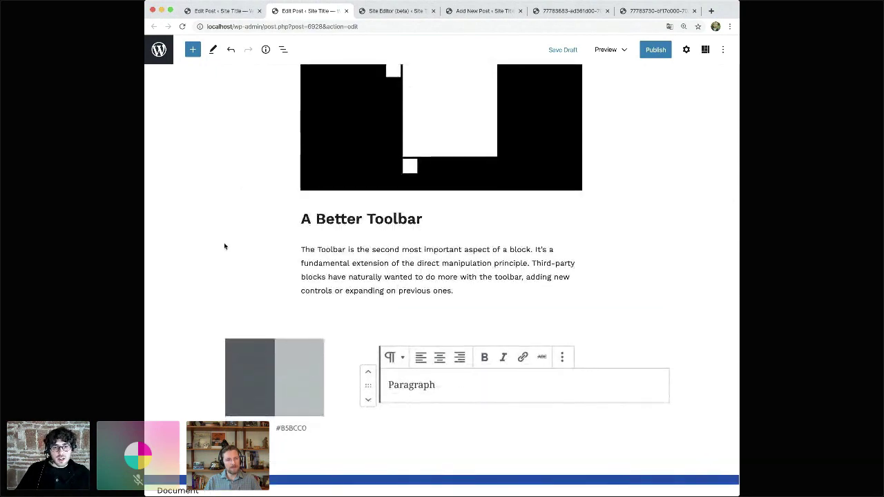
key("super+equal")
key("super+equal")
scroll(224, 247, "down", 5)
scroll(223, 247, "up", 1)
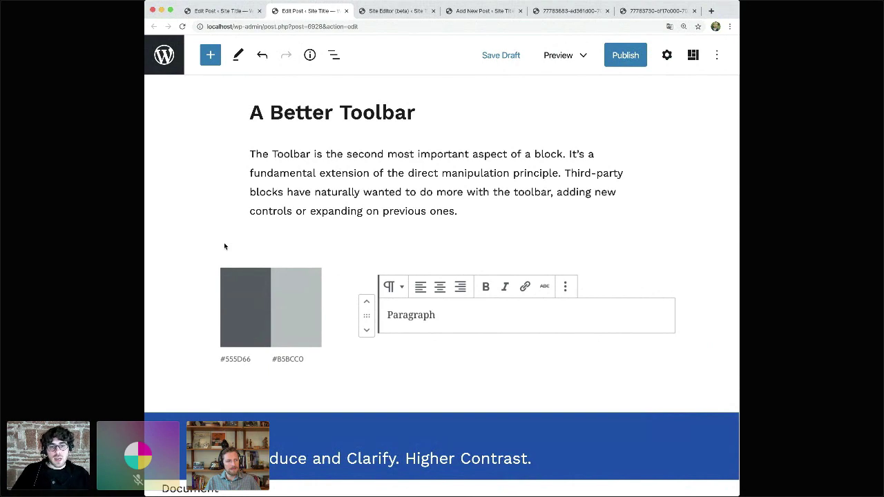
key("super+minus")
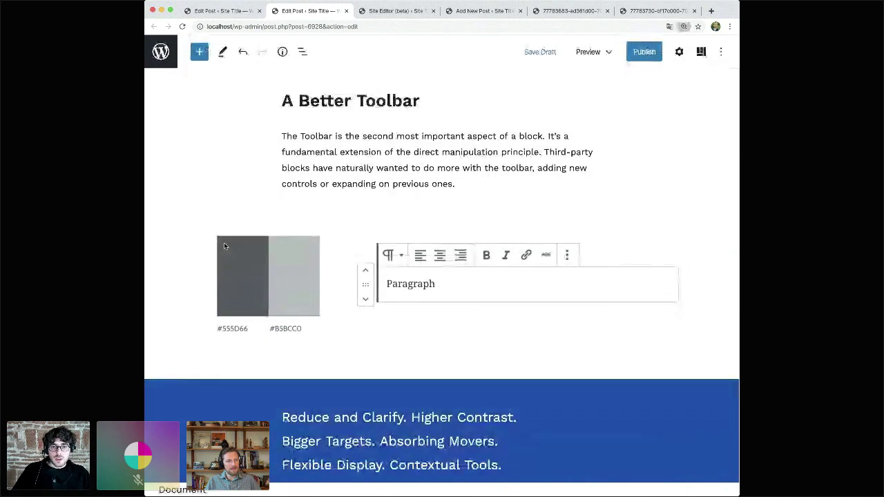
key("super+minus")
scroll(224, 243, "up", 3)
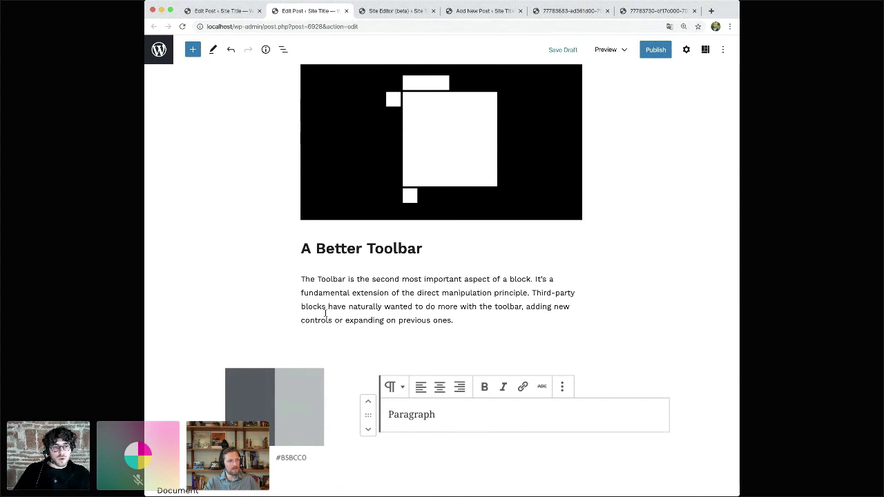
- Select the paragraph under 'A Better Toolbar', then the text inside the blue band
left_click(429, 298)
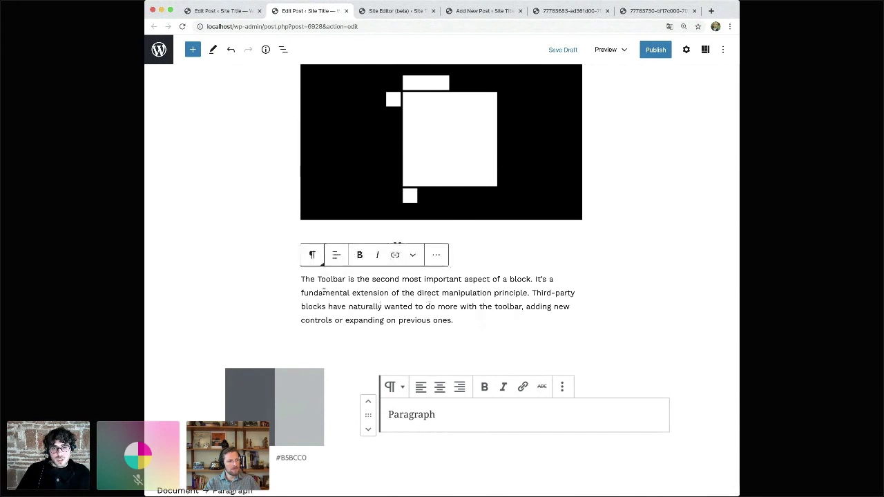
scroll(422, 325, "down", 1)
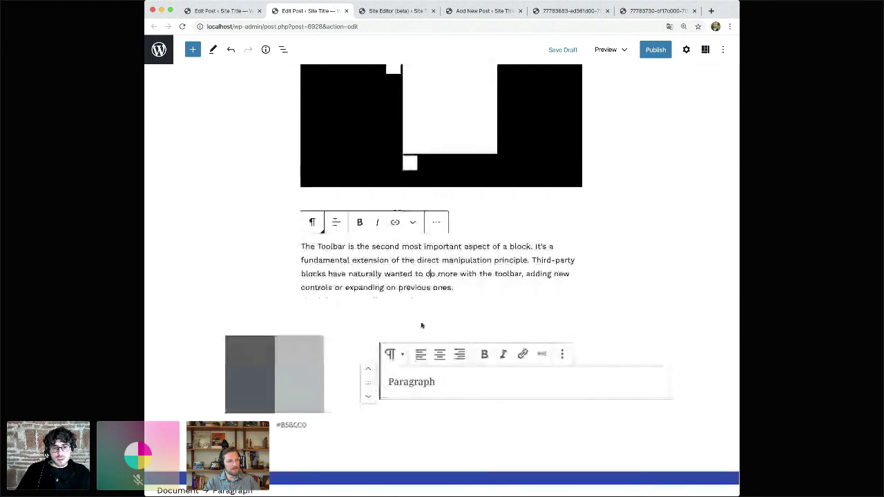
scroll(422, 325, "down", 5)
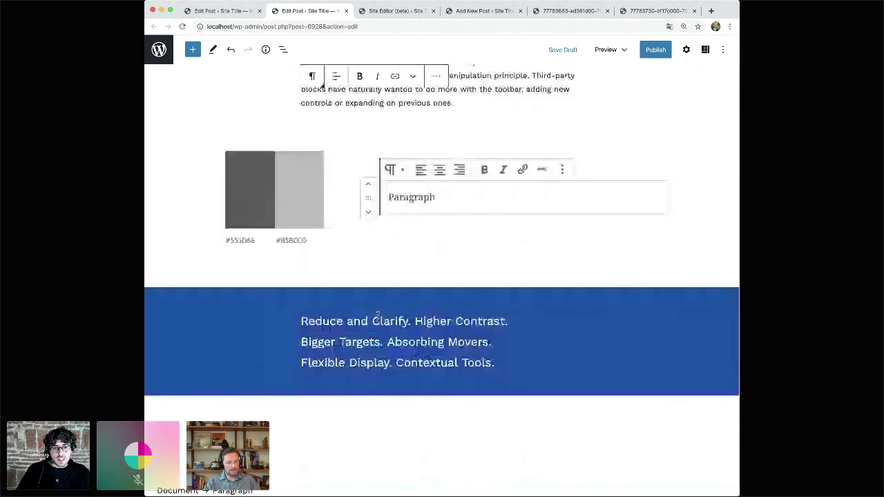
left_click(397, 360)
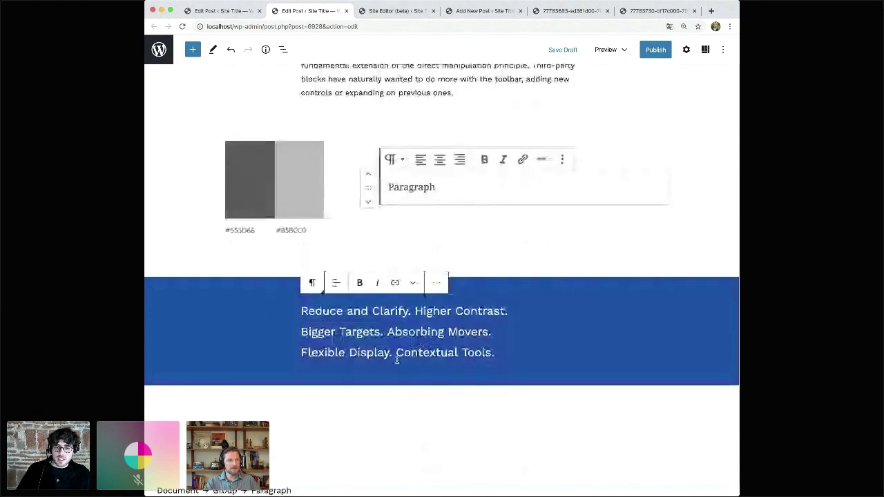
scroll(397, 360, "down", 1)
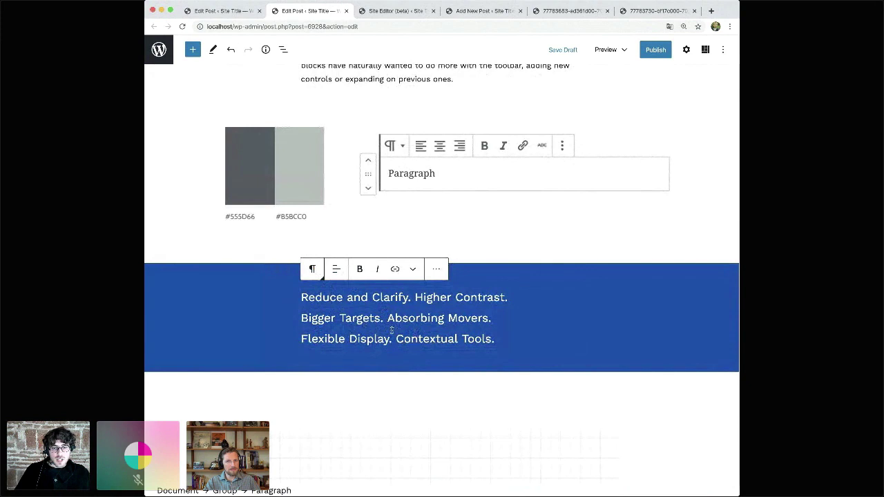
scroll(441, 336, "up", 1)
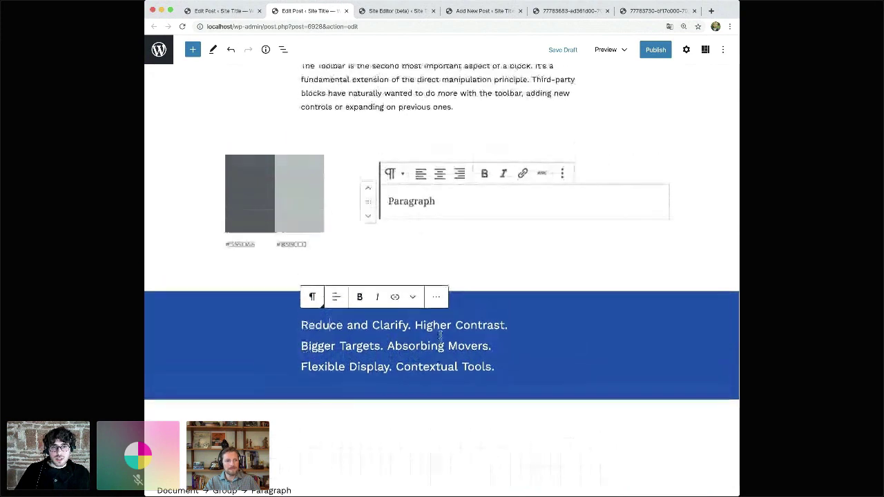
scroll(441, 337, "up", 2)
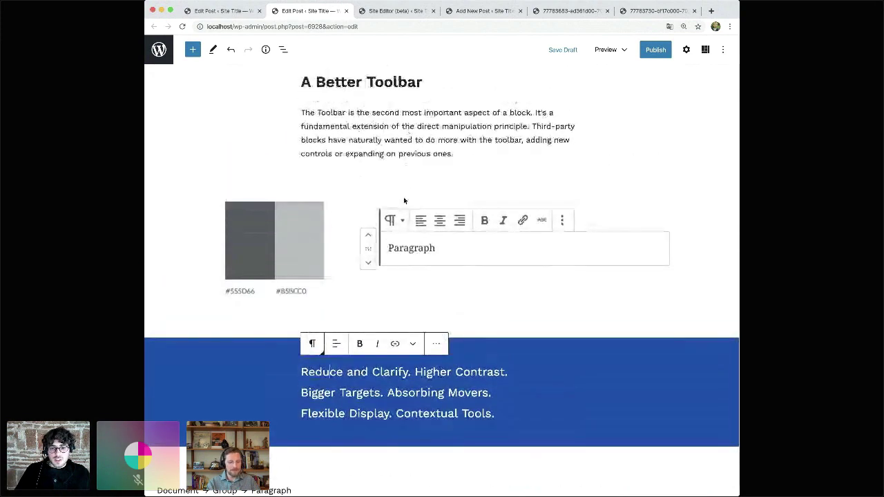
scroll(405, 200, "down", 10)
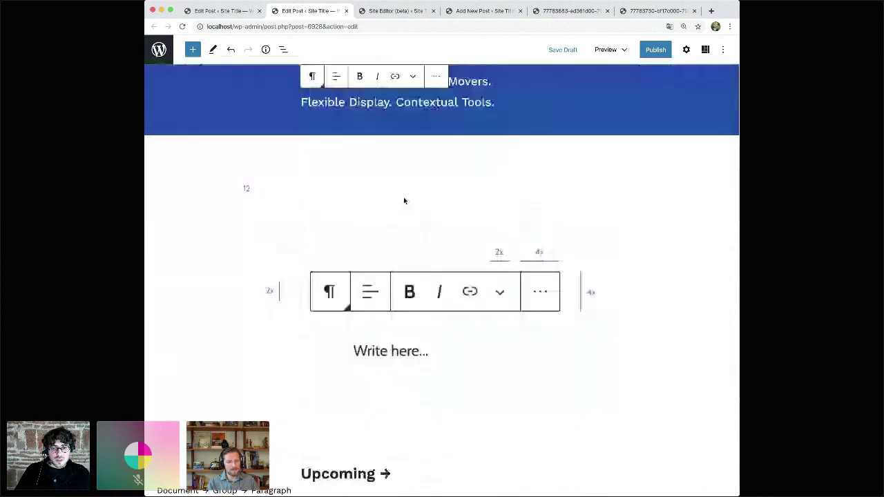
scroll(404, 201, "down", 3)
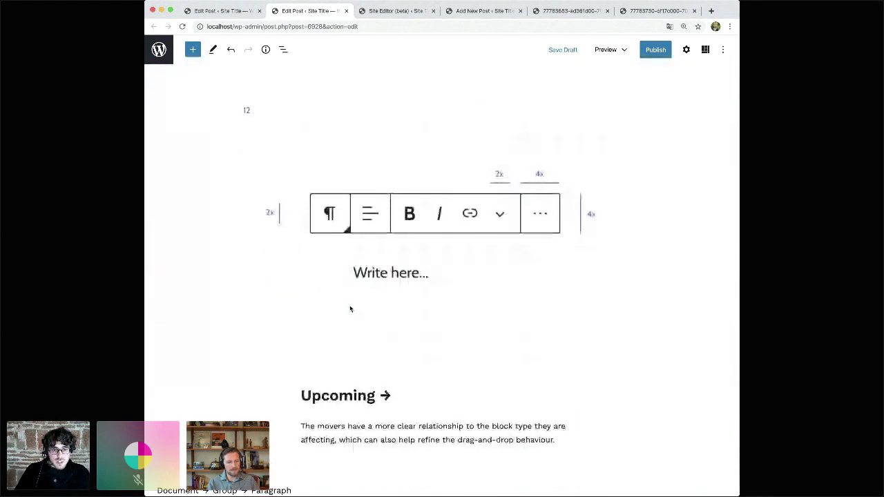
- Put the caret at the end of the Upcoming heading
left_click(332, 398)
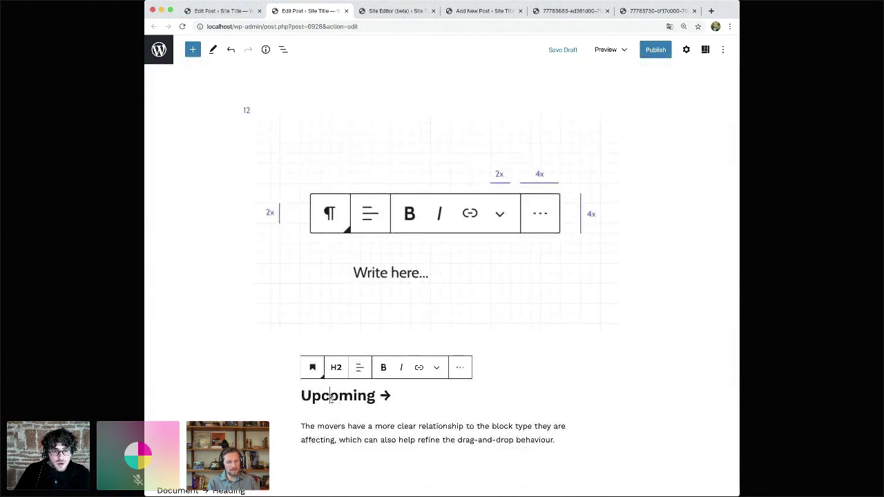
scroll(255, 402, "down", 1)
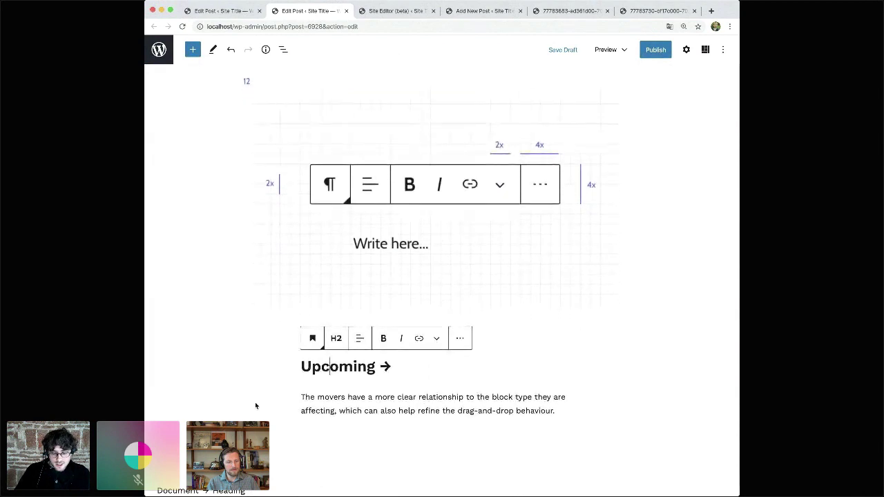
key("super+equal")
scroll(255, 406, "down", 2)
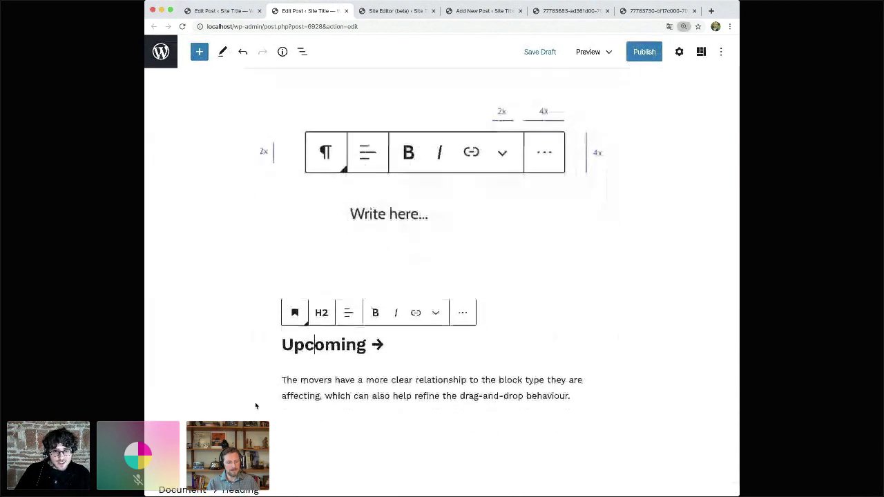
scroll(256, 405, "down", 1)
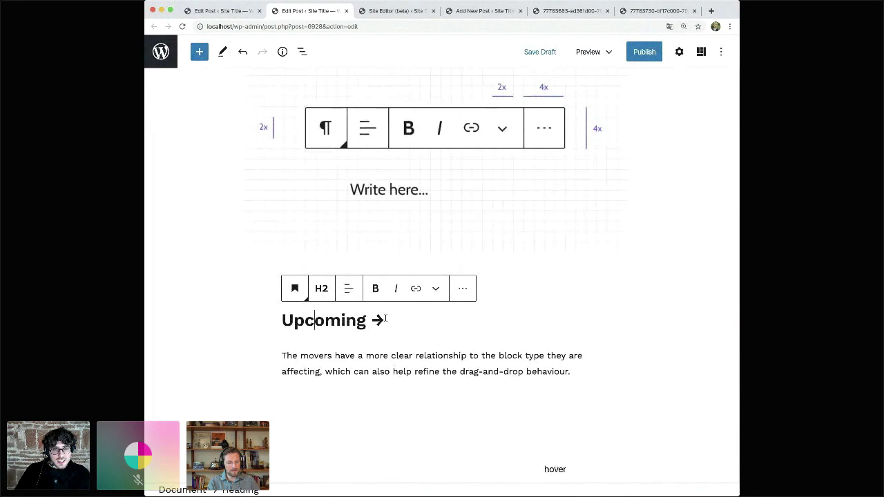
key("Right")
key("Right")
key("Right")
key("Right")
key("Right")
key("Right")
key("Right")
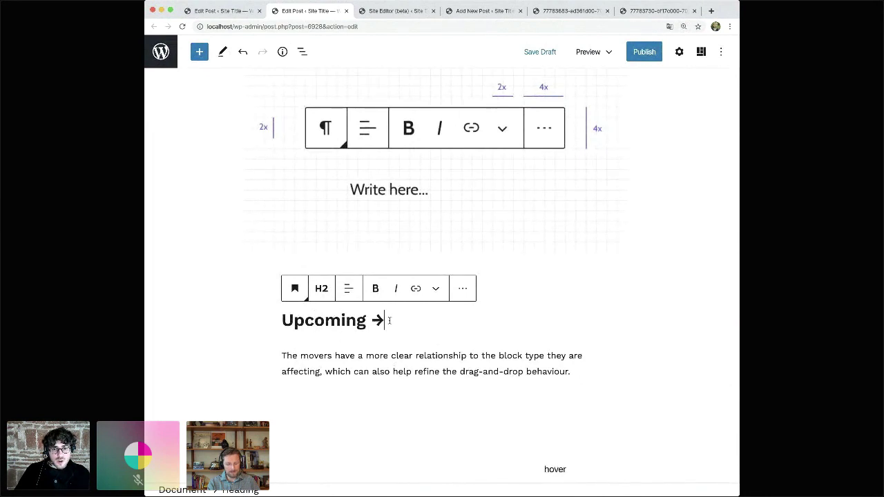
key("Left")
key("Left")
key("Left")
key("Left")
key("Left")
key("Left")
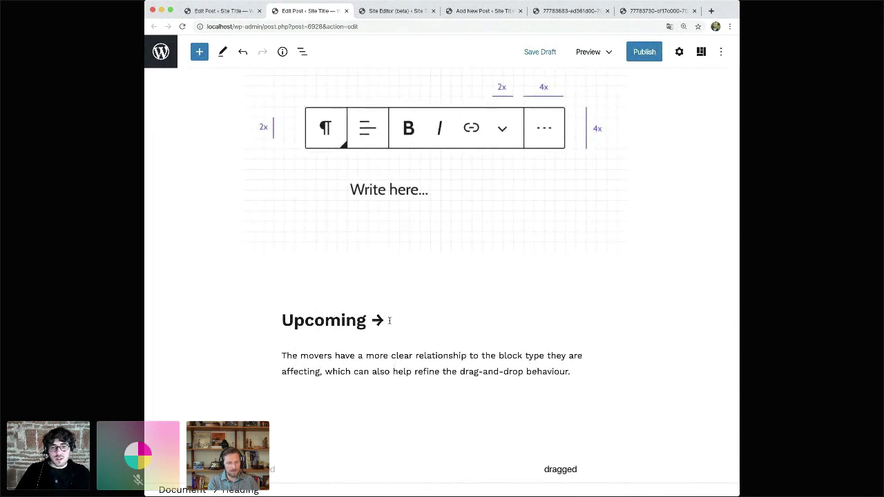
key("Right")
key("Right")
key("Right")
key("Right")
key("Right")
key("Right")
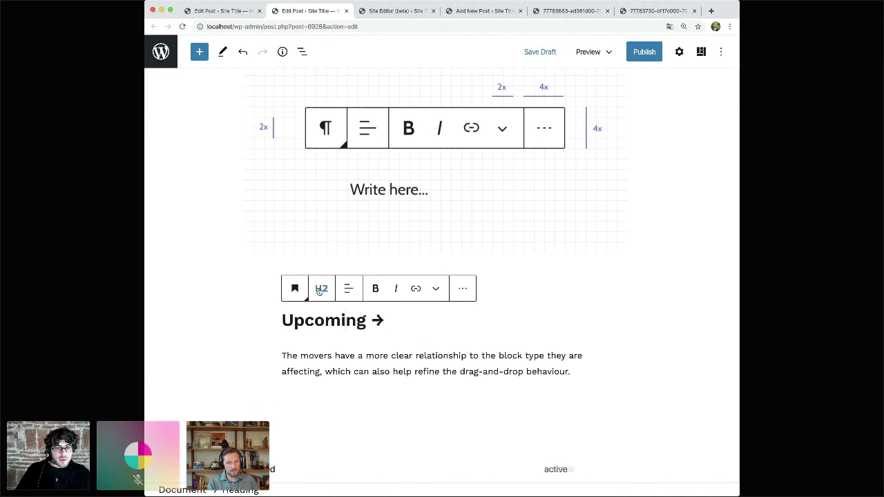
- Switch the paragraph below Upcoming into Select mode, checking the Tools dropdown along the way
left_click(338, 355)
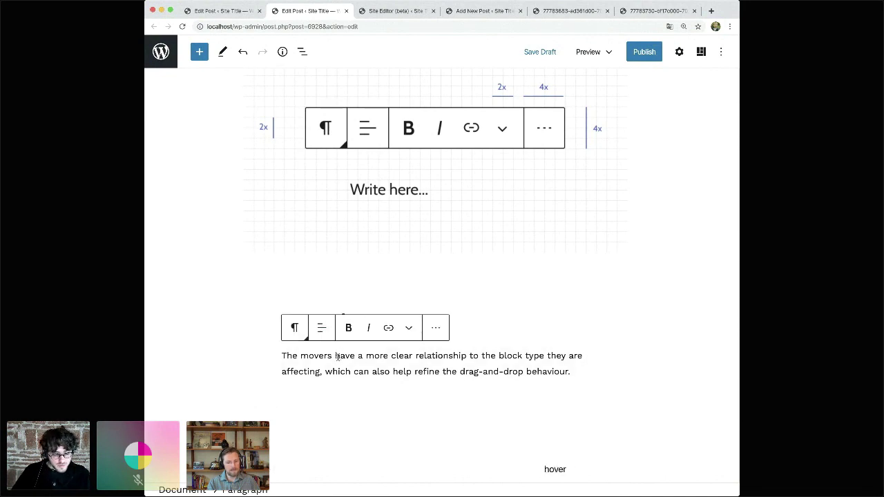
key("Escape")
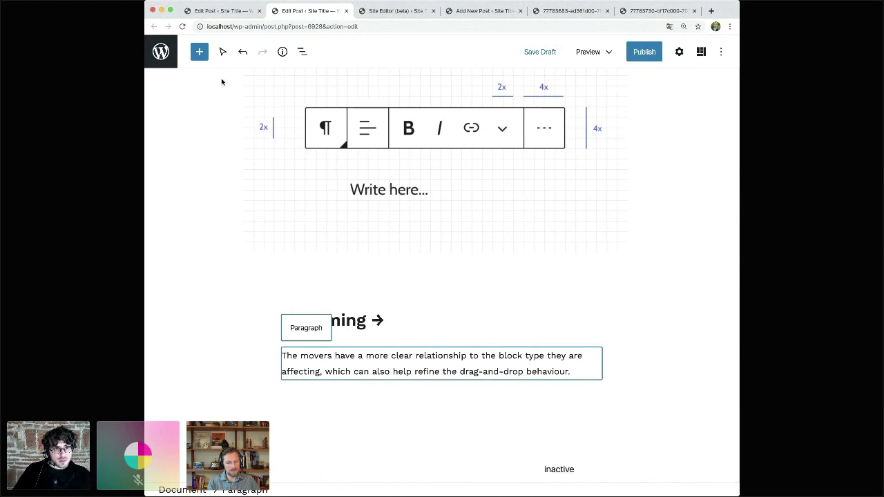
left_click(222, 52)
left_click(222, 52)
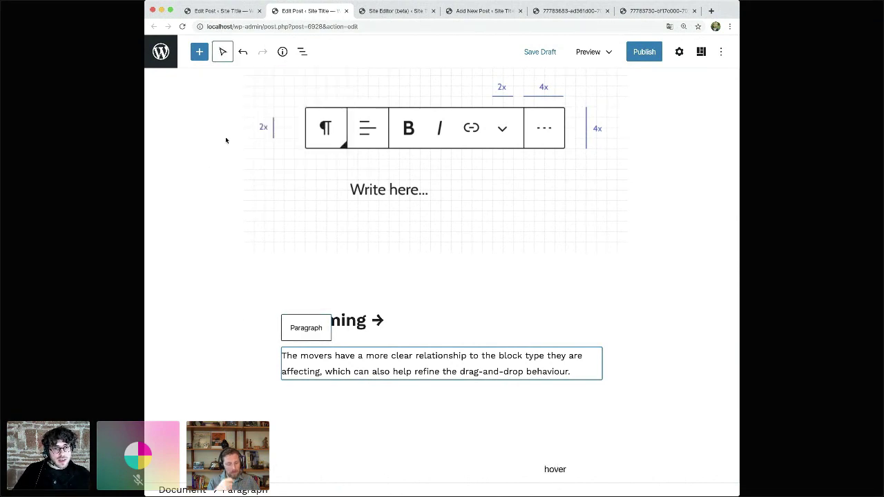
left_click(381, 367)
key("Escape")
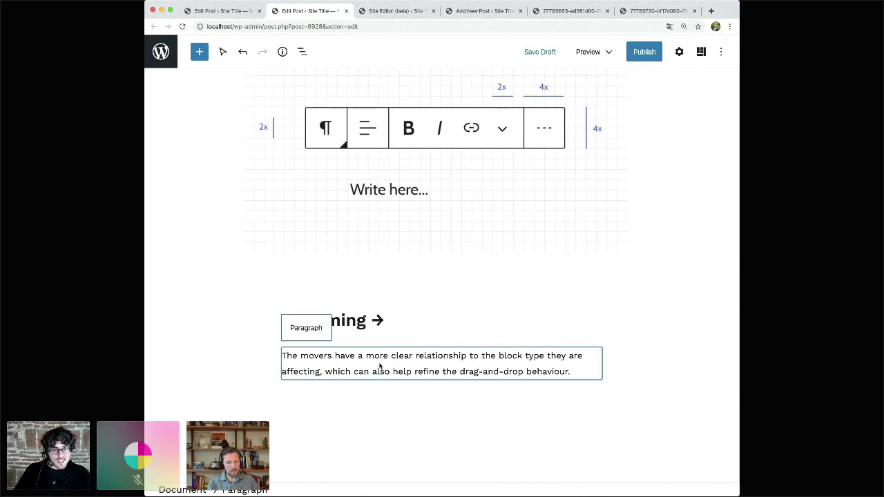
left_click(379, 364)
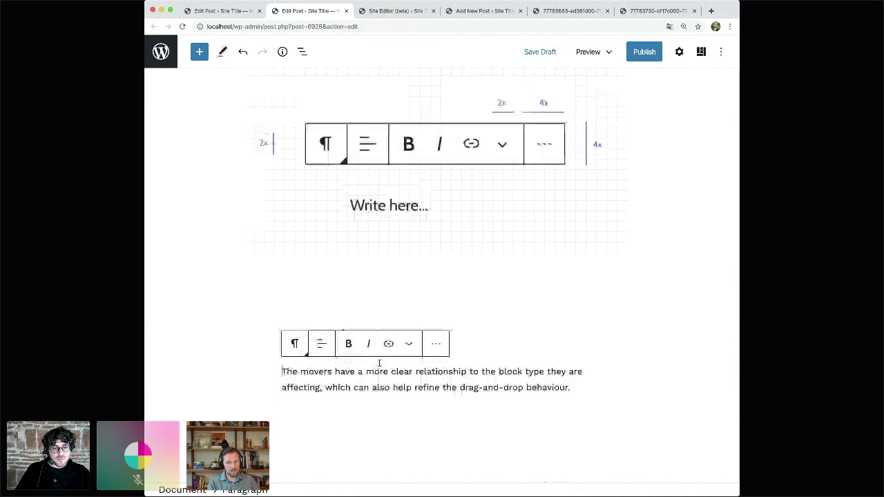
key("Escape")
- Step the block selection up and down through the images, headings and the serving-all-users paragraph
key("Up")
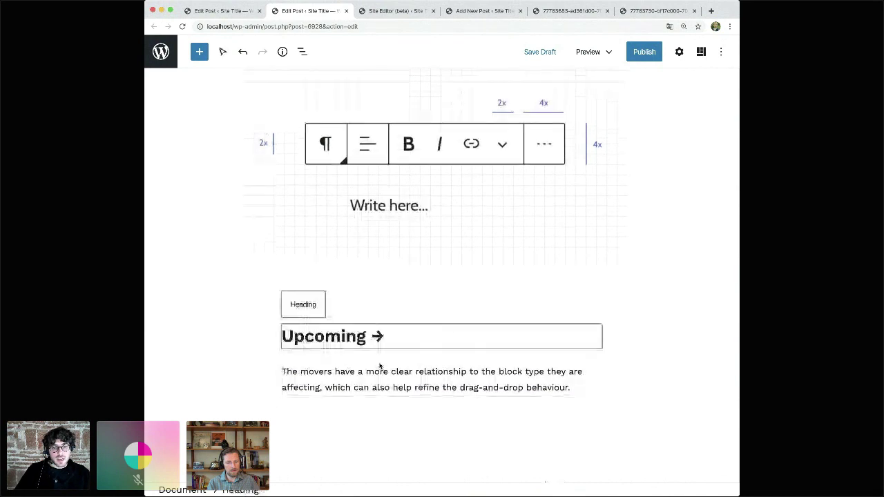
key("Up")
key("Up")
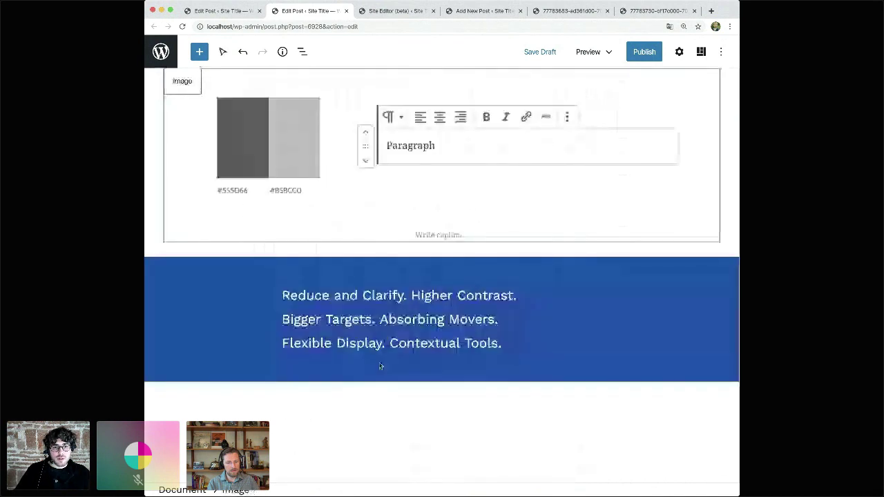
key("Up")
key("Up")
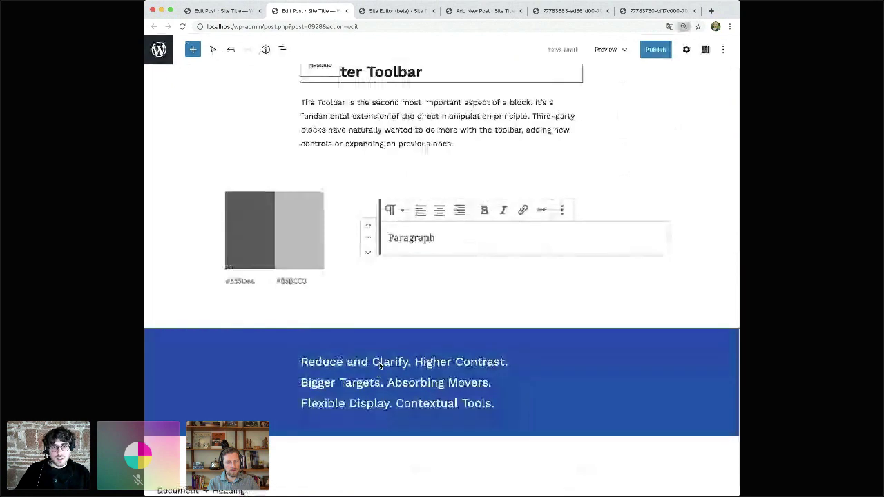
key("Up")
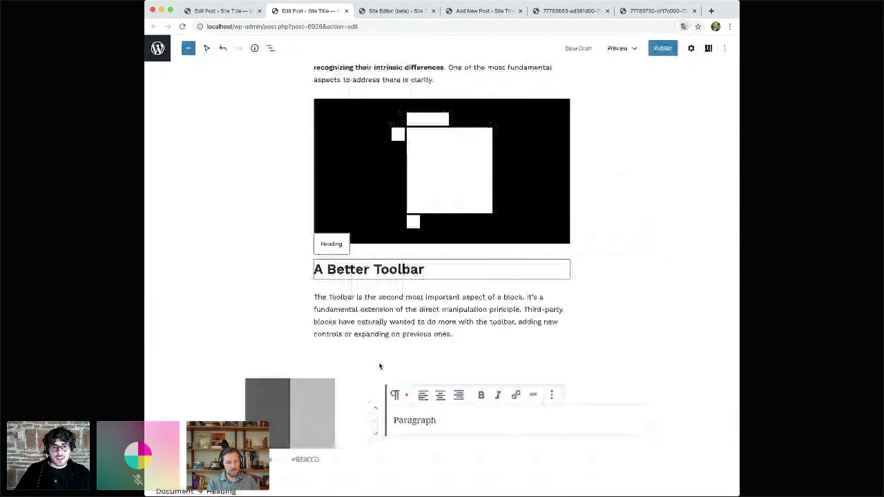
key("Down")
key("Down")
key("Down")
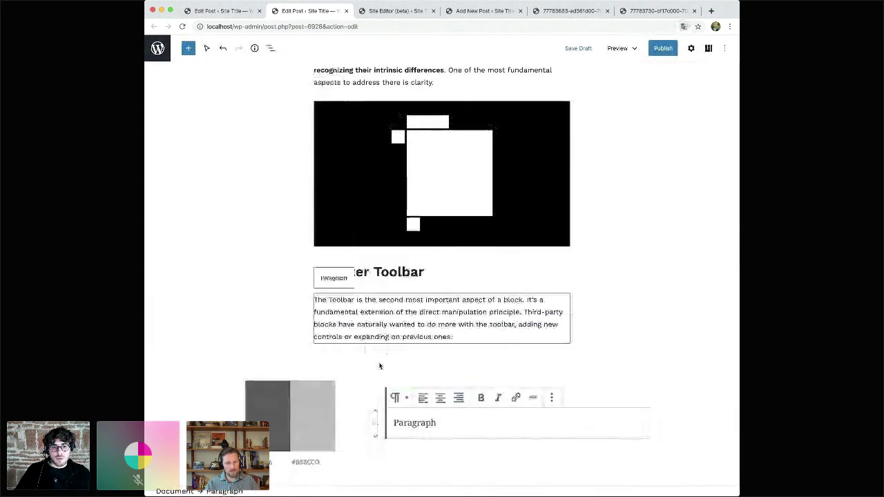
key("Down")
key("Down")
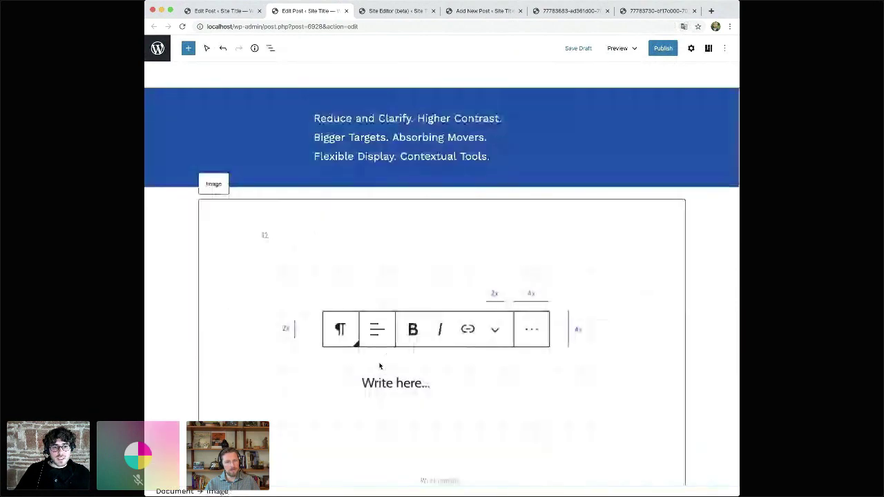
key("Up")
key("Up")
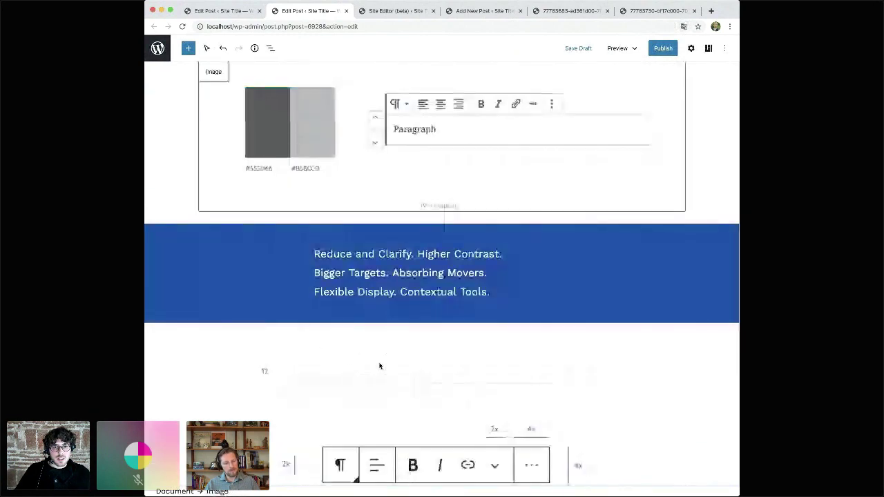
key("Up")
key("Up")
key("Up")
key("Up")
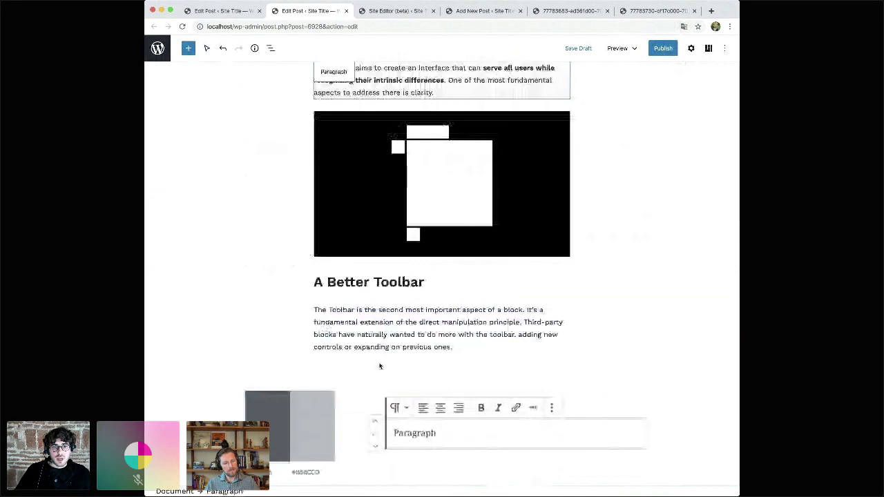
key("Up")
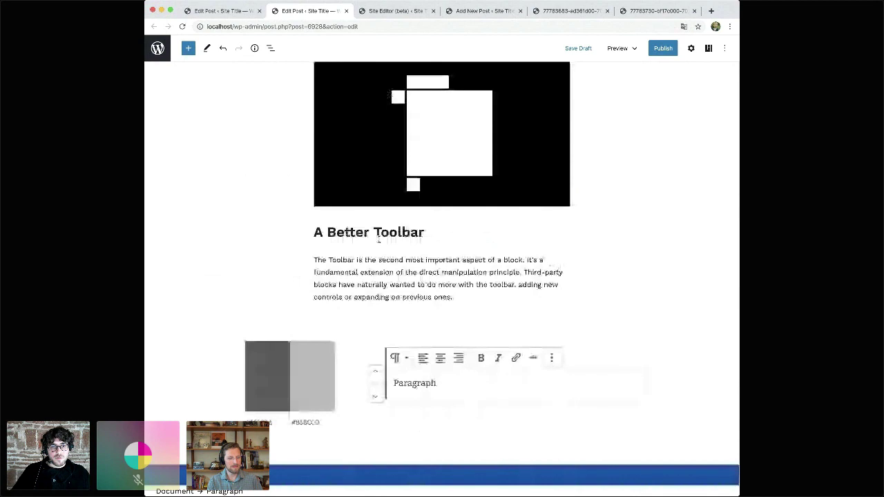
- Move the 'The biggest design tension' paragraph down below the 'The project aims' paragraph
scroll(378, 240, "up", 3)
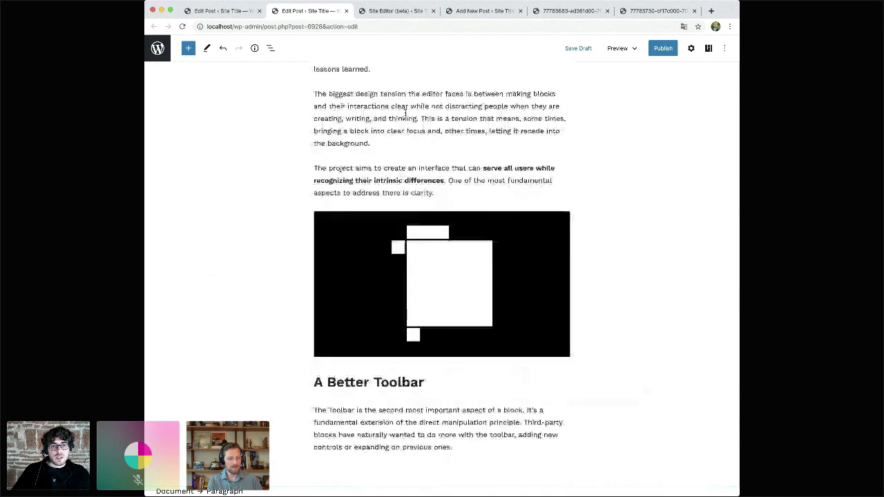
left_click(406, 114)
scroll(406, 114, "up", 2)
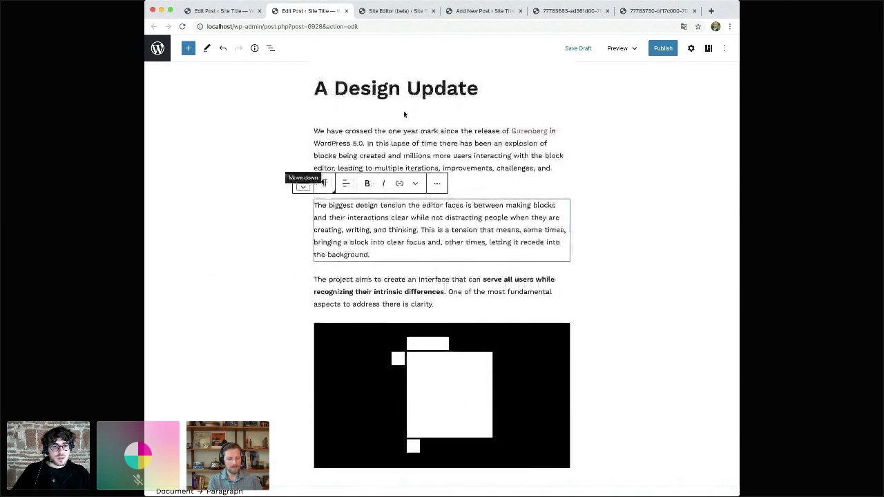
left_click(303, 186)
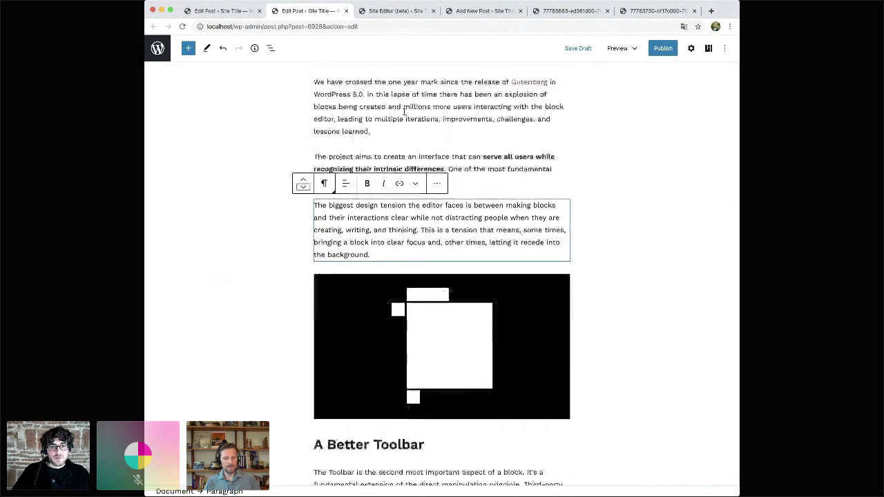
scroll(338, 270, "down", 1)
scroll(235, 233, "down", 10)
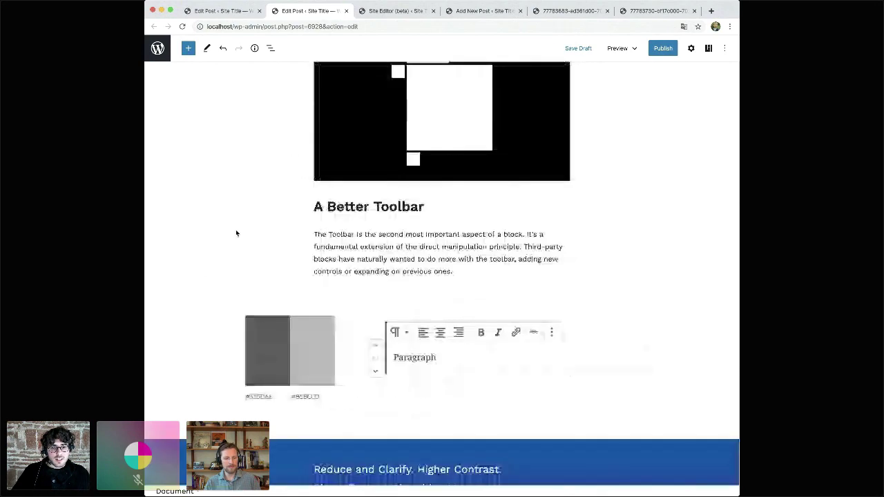
scroll(236, 232, "down", 4)
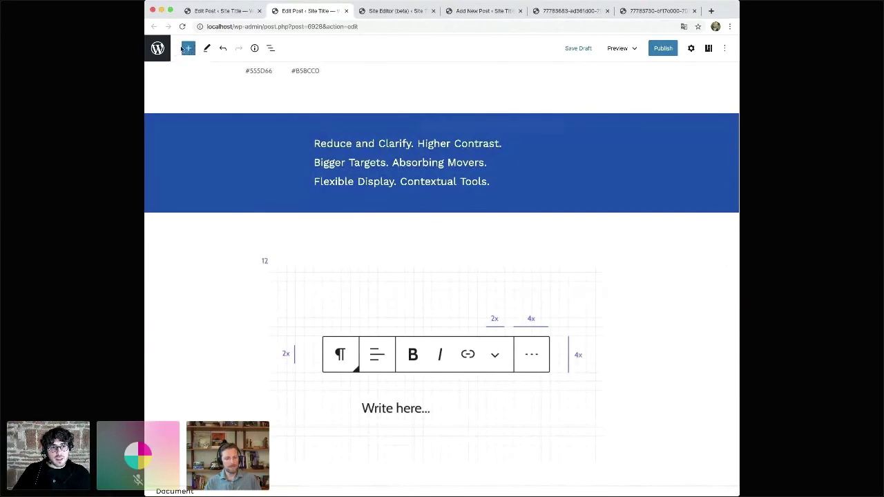
scroll(222, 314, "down", 2)
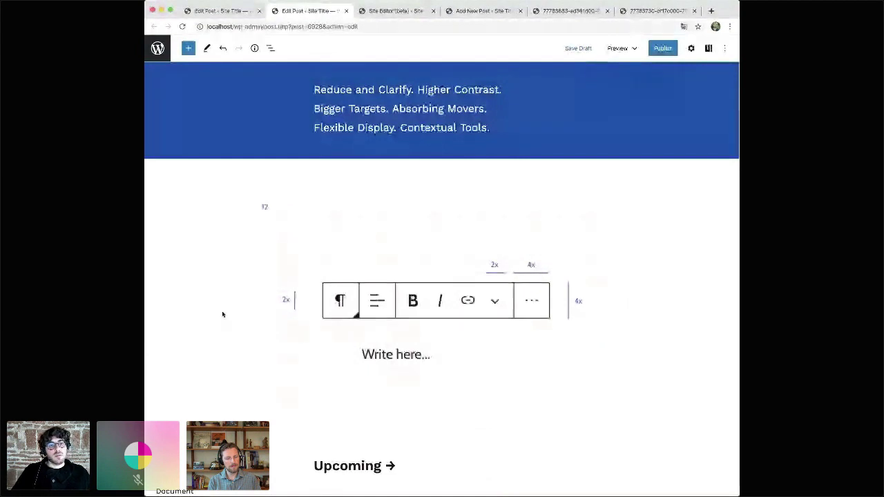
scroll(211, 145, "up", 1)
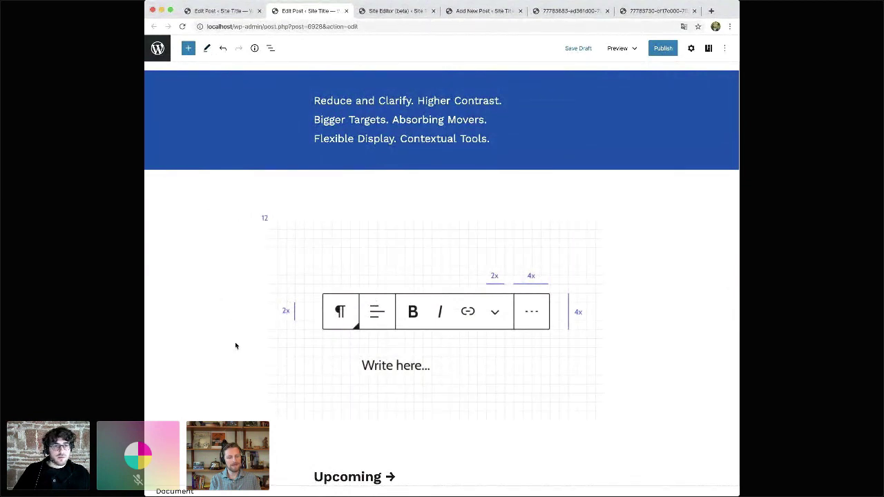
scroll(235, 345, "down", 1)
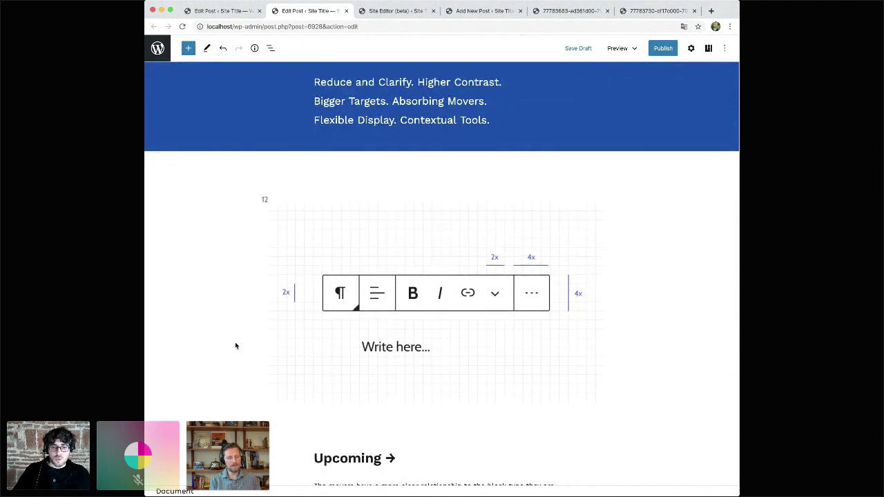
scroll(235, 345, "down", 4)
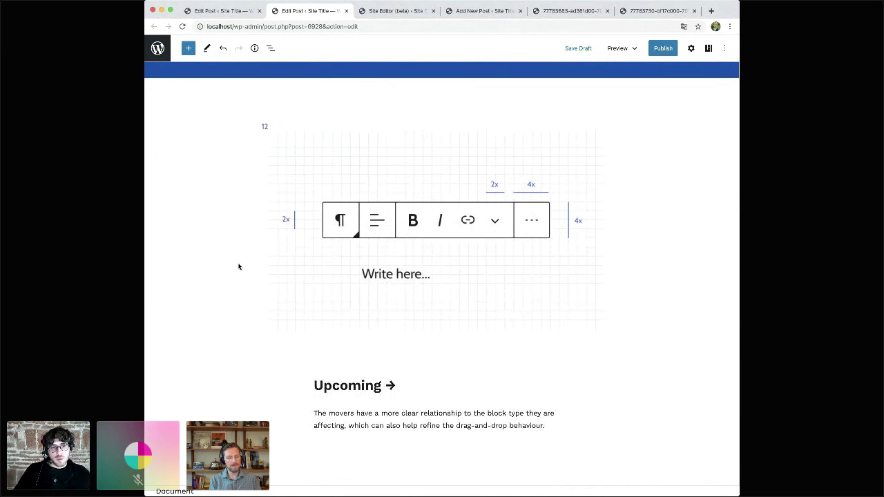
scroll(248, 339, "down", 1)
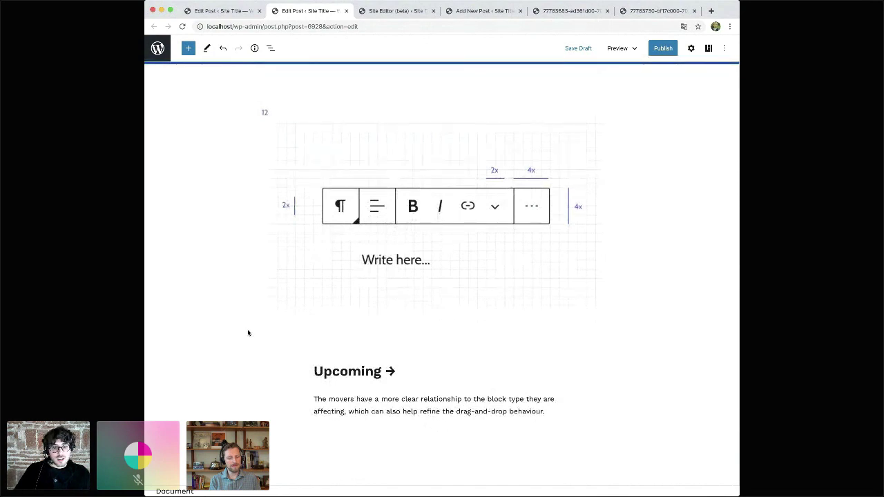
scroll(256, 347, "down", 2)
scroll(256, 347, "down", 5)
scroll(256, 347, "down", 4)
scroll(256, 347, "down", 1)
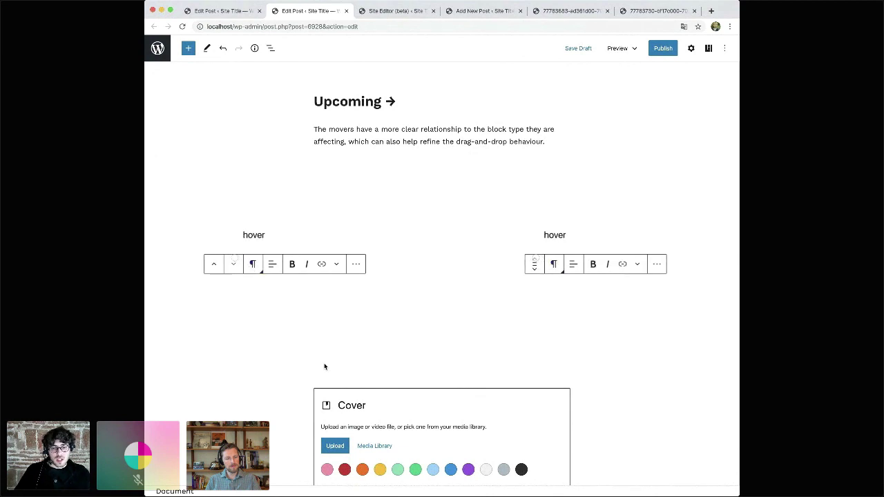
scroll(250, 356, "down", 3)
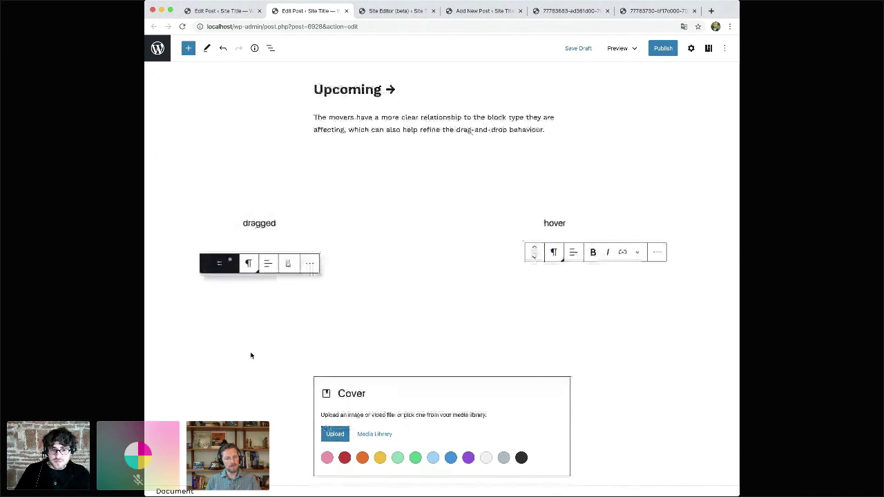
scroll(251, 356, "down", 2)
scroll(251, 356, "down", 1)
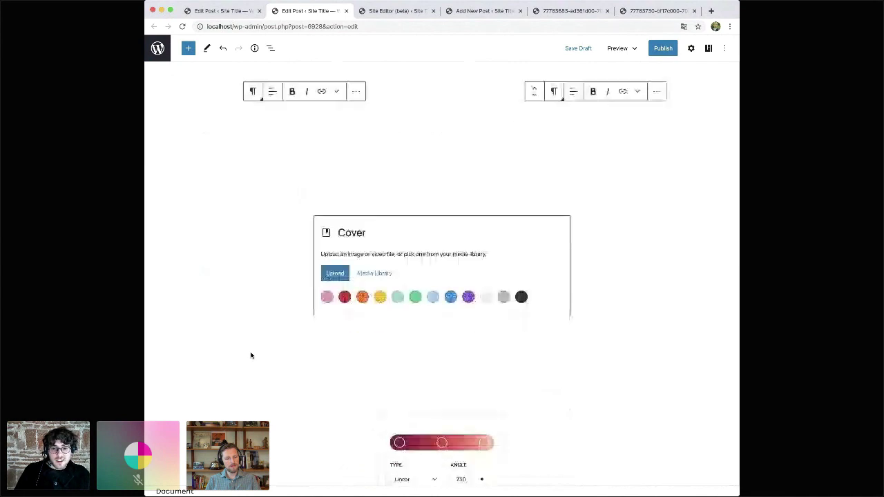
scroll(251, 356, "down", 2)
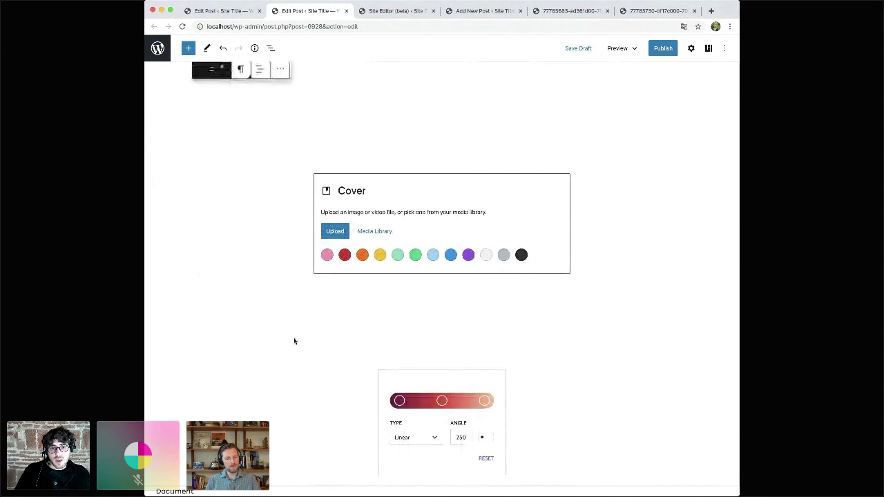
left_click(436, 212)
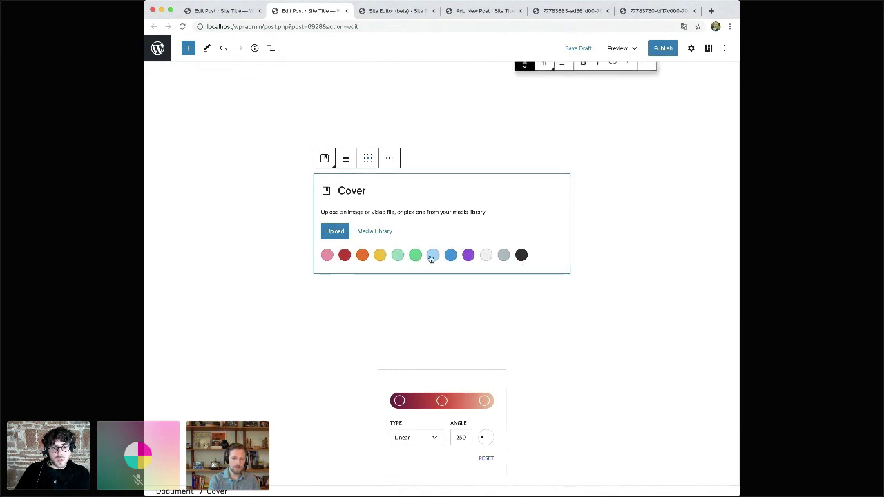
- Fill the empty cover with light green and type 'Gradient' as its text
left_click(397, 255)
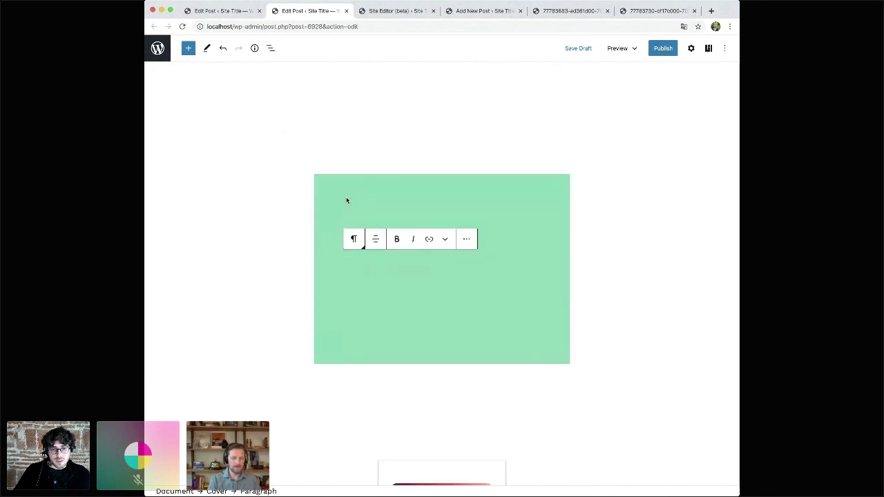
type("Gradient")
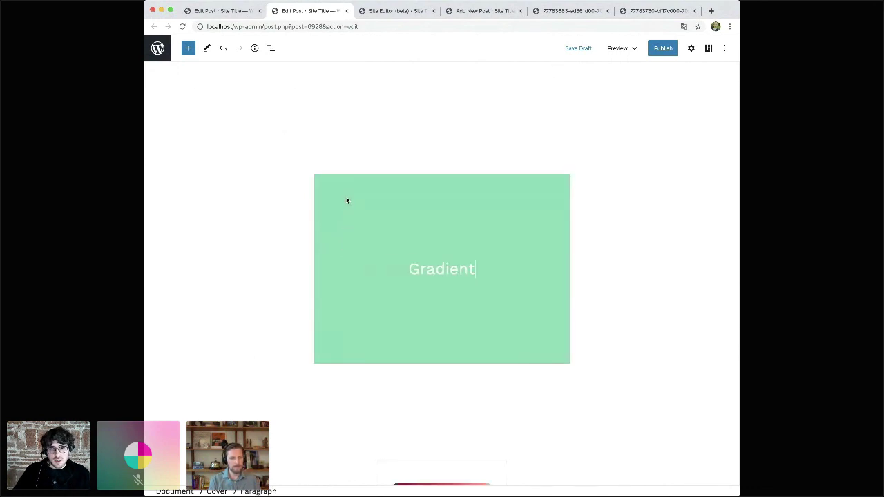
left_click(500, 196)
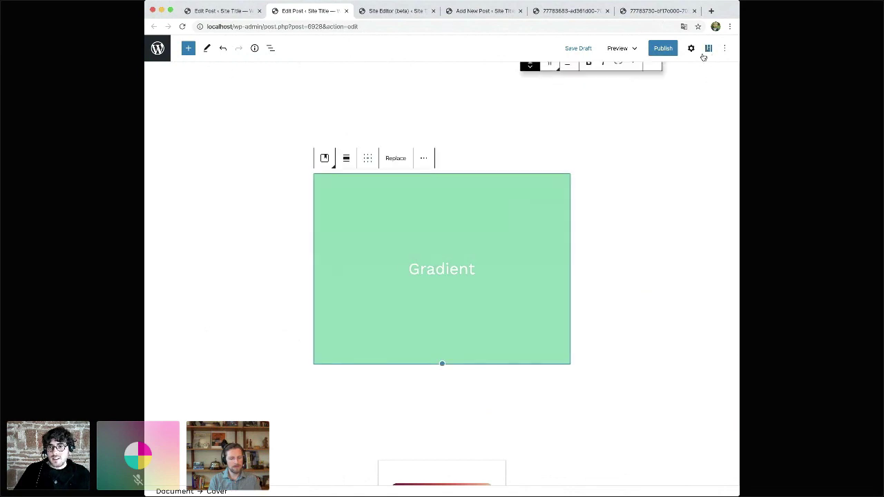
- Give the cover the first blue-to-purple gradient overlay from its block settings
left_click(708, 48)
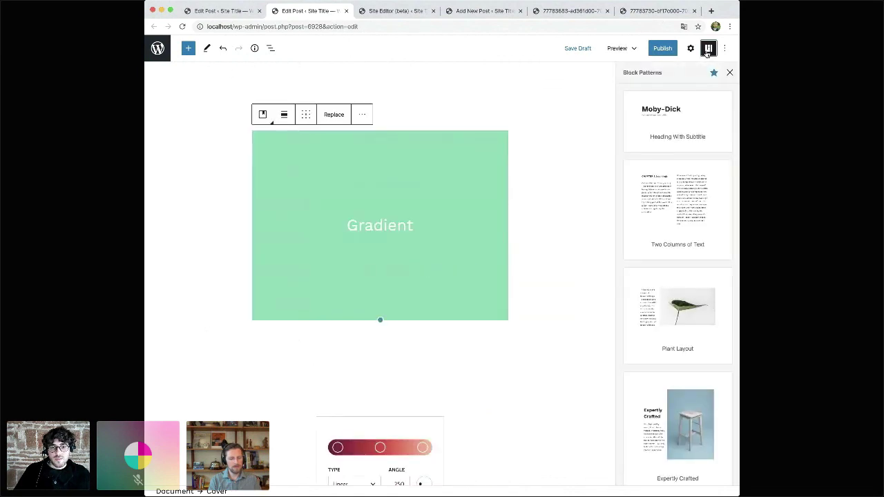
left_click(731, 72)
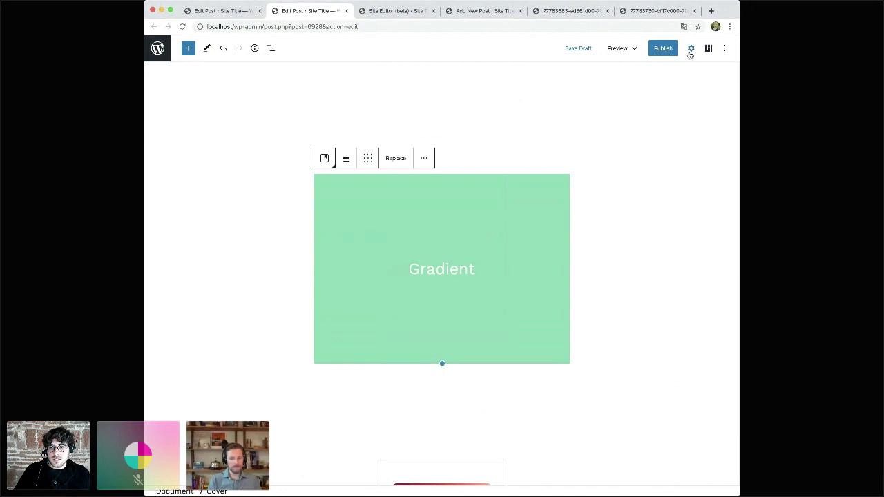
left_click(690, 48)
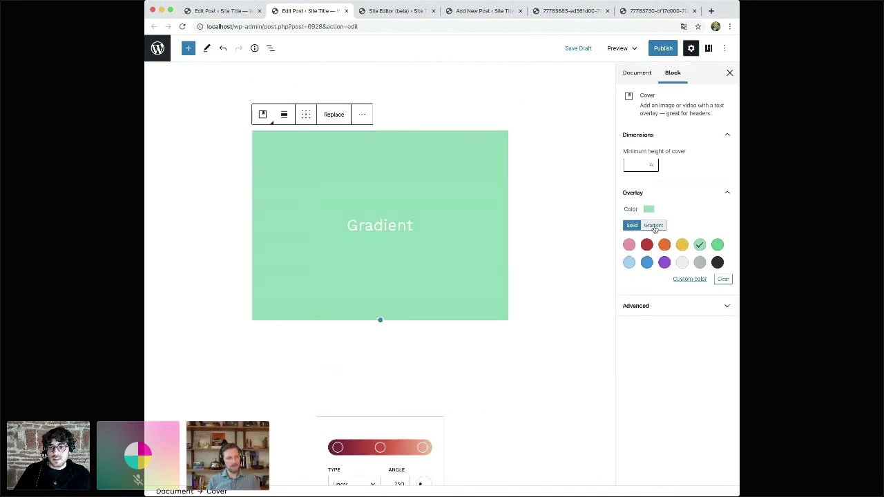
left_click(653, 225)
left_click(629, 245)
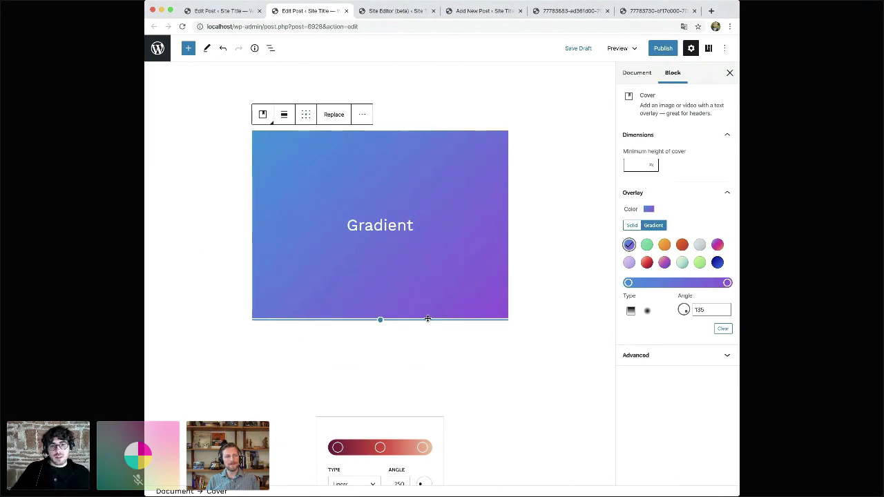
left_click(730, 73)
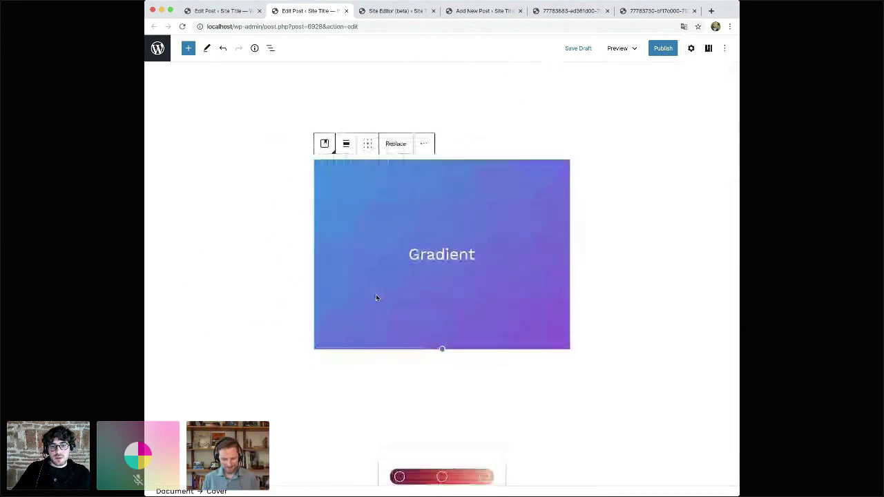
- Drag the Gradient cover's bottom edge up twice to make it shorter, then open its content position grid
left_click_drag(505, 348, 490, 310)
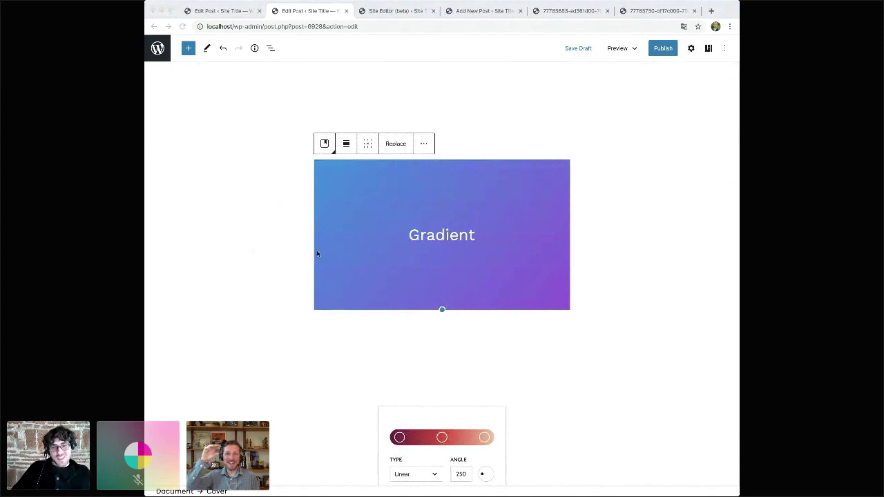
left_click(360, 255)
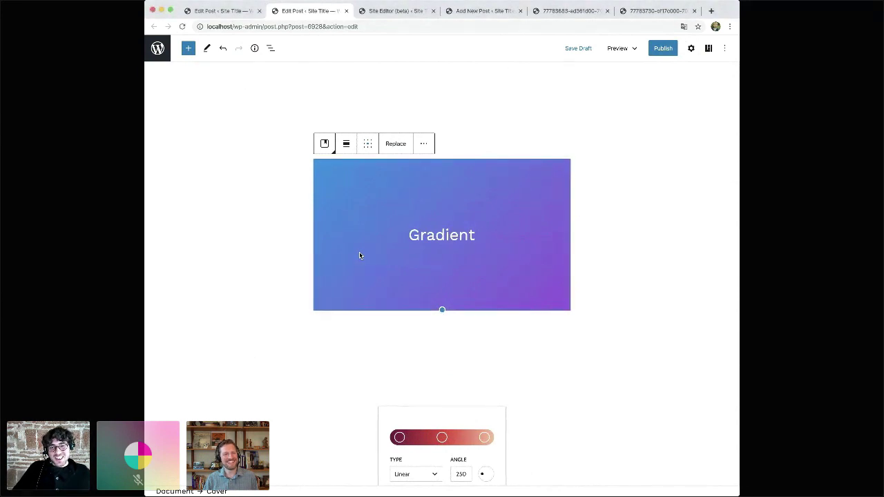
left_click_drag(504, 310, 501, 295)
left_click(442, 226)
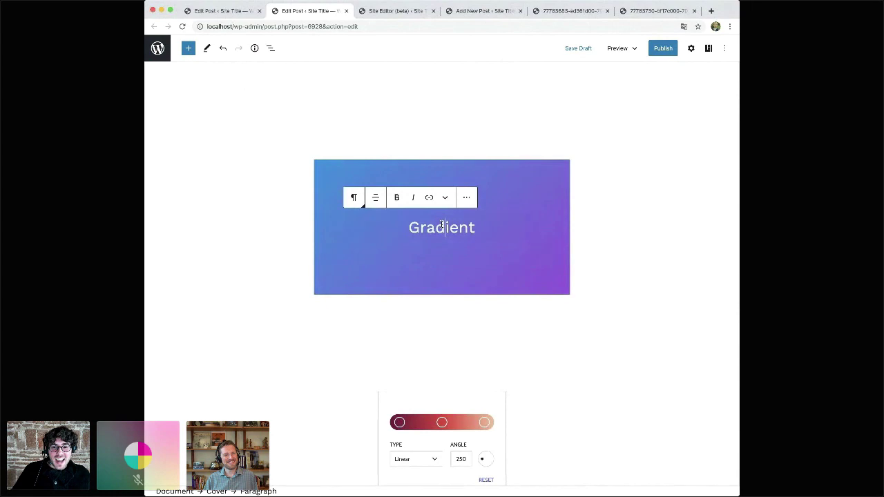
left_click(372, 268)
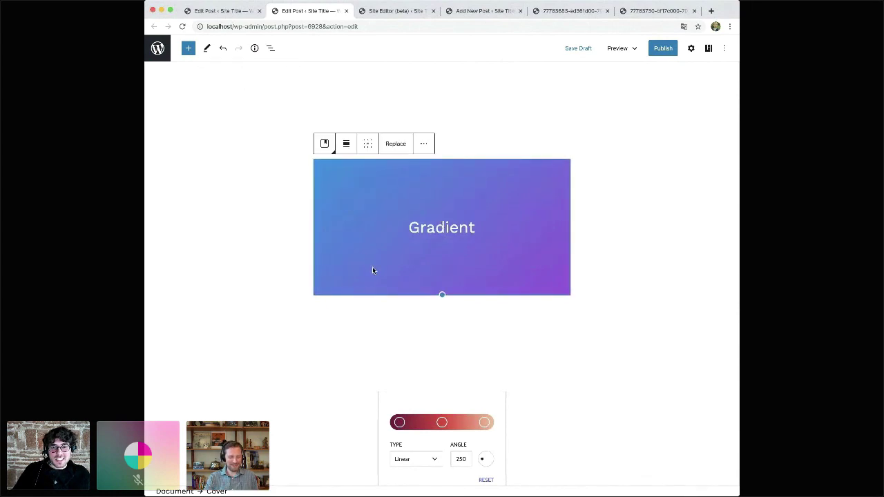
left_click(368, 145)
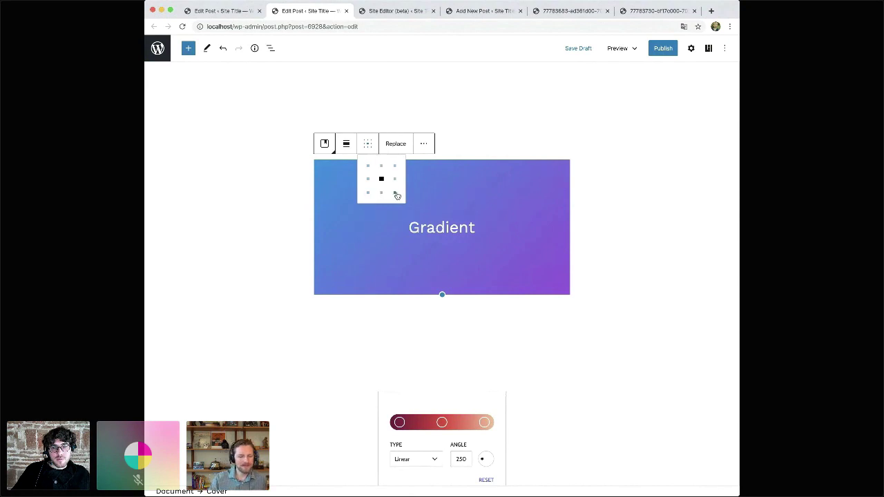
- Cycle the Gradient text through the content positions with arrow keys, ending at top-right
left_click(395, 192)
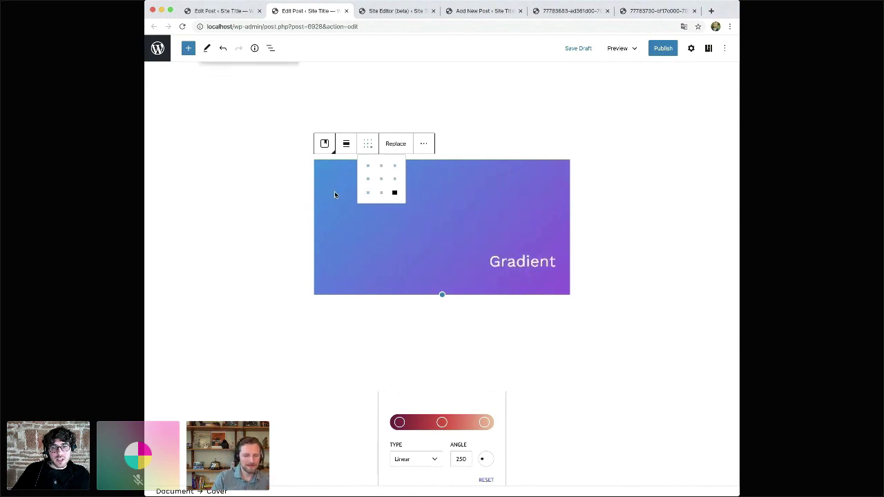
key("Up")
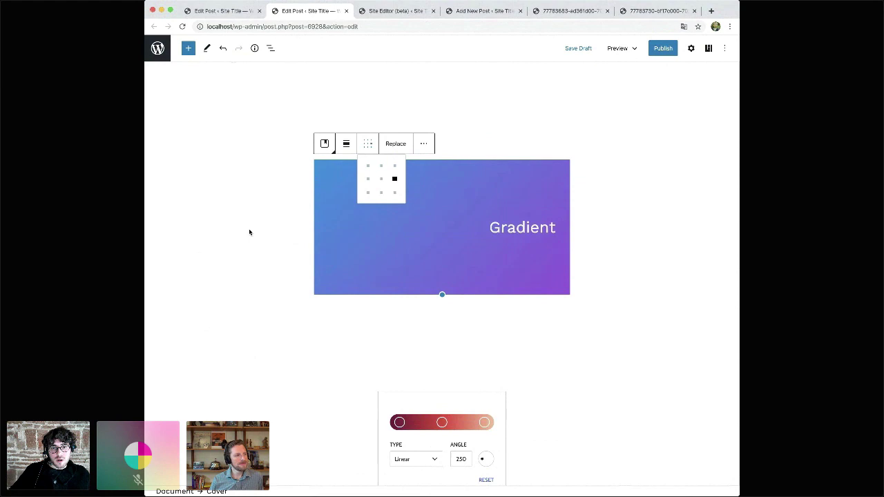
key("Up")
key("Left")
key("Left")
key("Down")
key("Down")
key("Right")
key("Right")
key("Up")
key("Up")
key("Left")
key("Left")
key("Down")
key("Down")
key("Right")
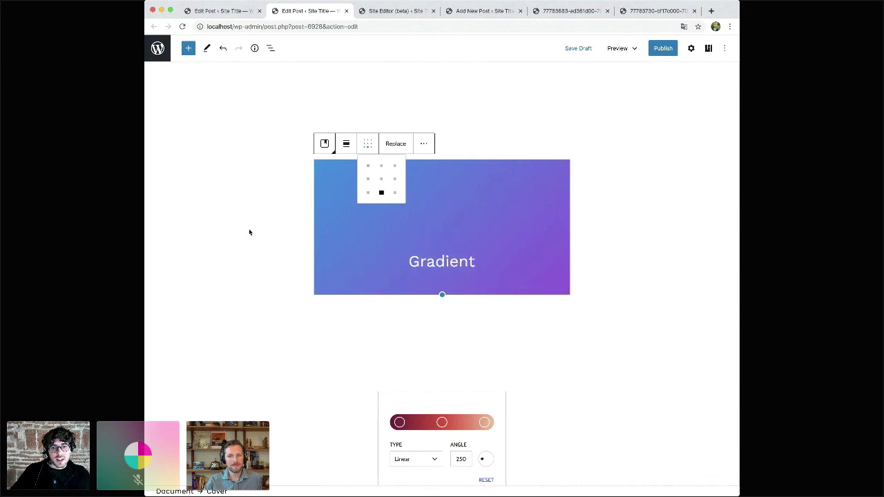
key("Right")
key("Up")
key("Up")
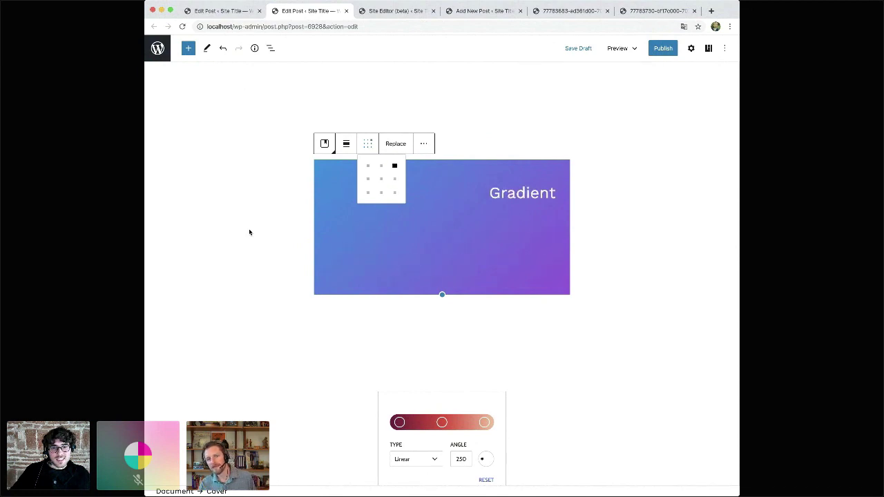
left_click(330, 181)
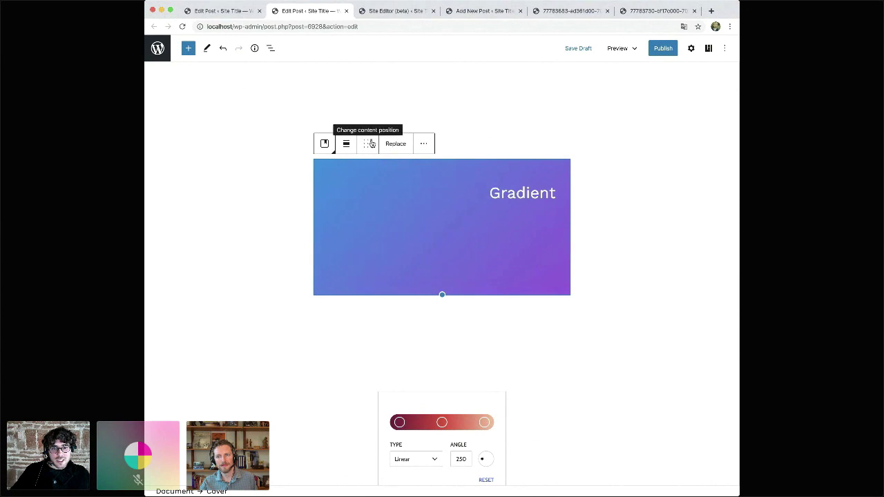
- Try the Gradient text at left-centre, then set it to the exact centre of the cover
key("super+plus")
key("super+plus")
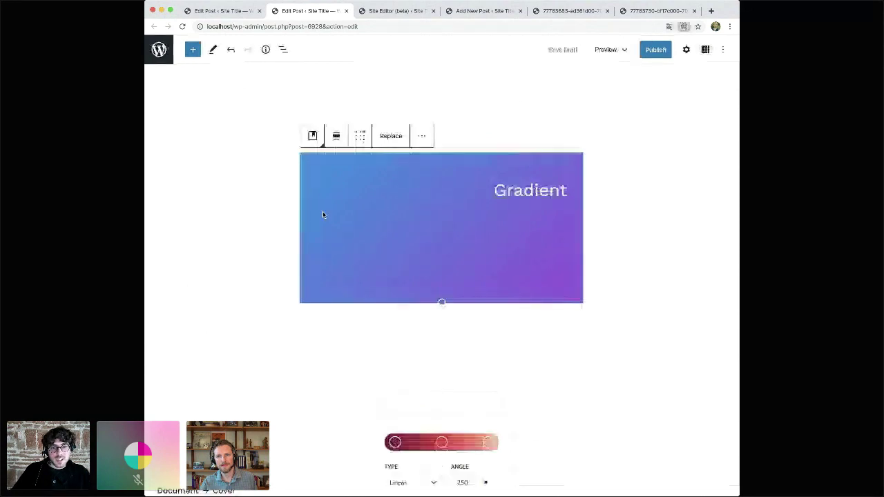
scroll(323, 215, "up", 2)
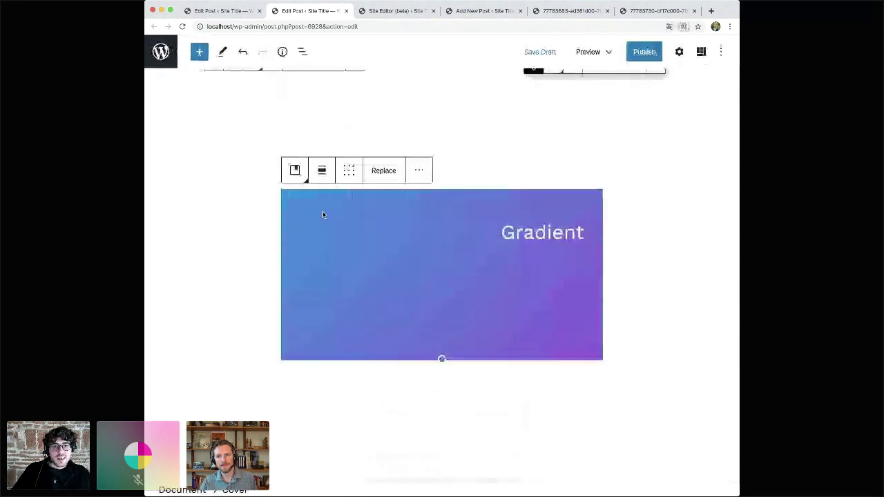
left_click(350, 172)
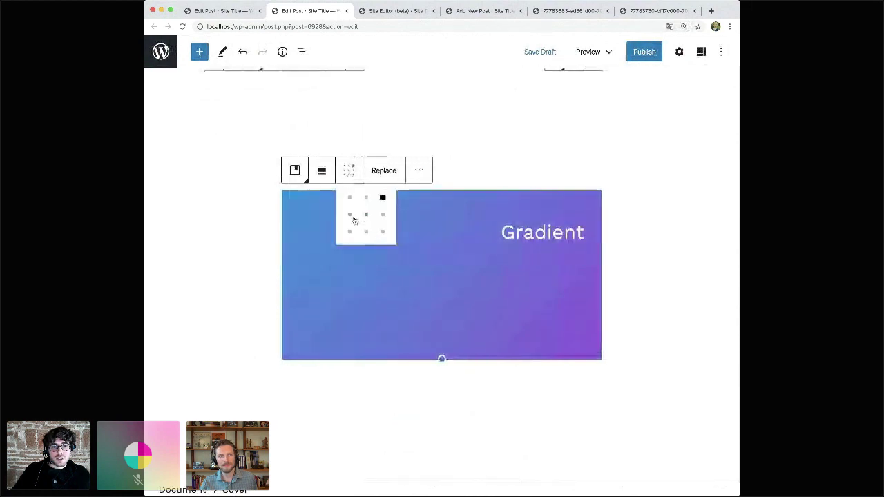
left_click(350, 216)
left_click(286, 220)
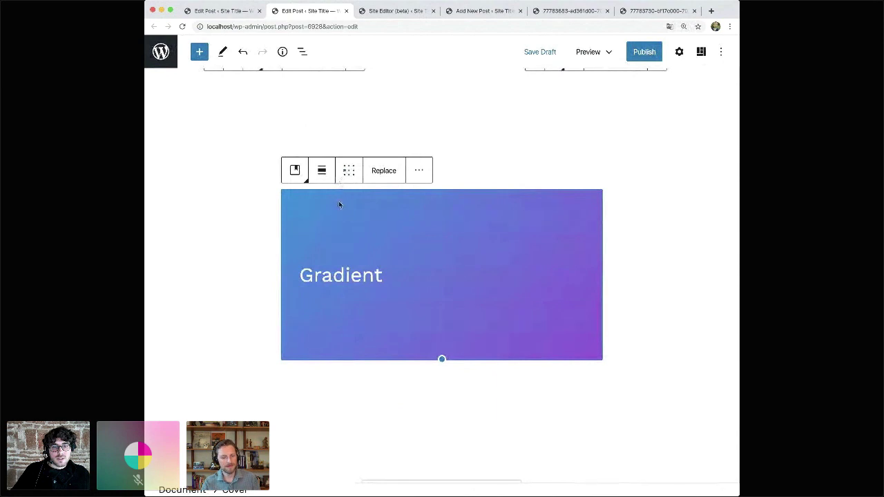
key("super+minus")
key("super+minus")
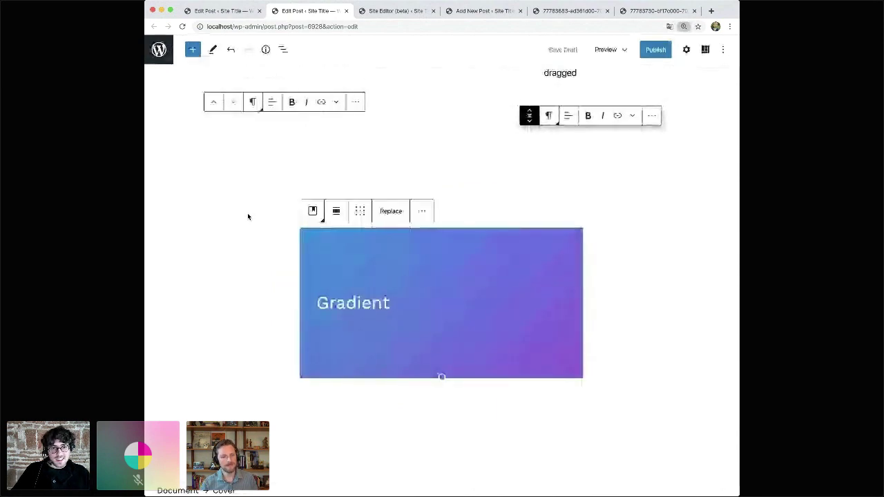
scroll(272, 284, "down", 2)
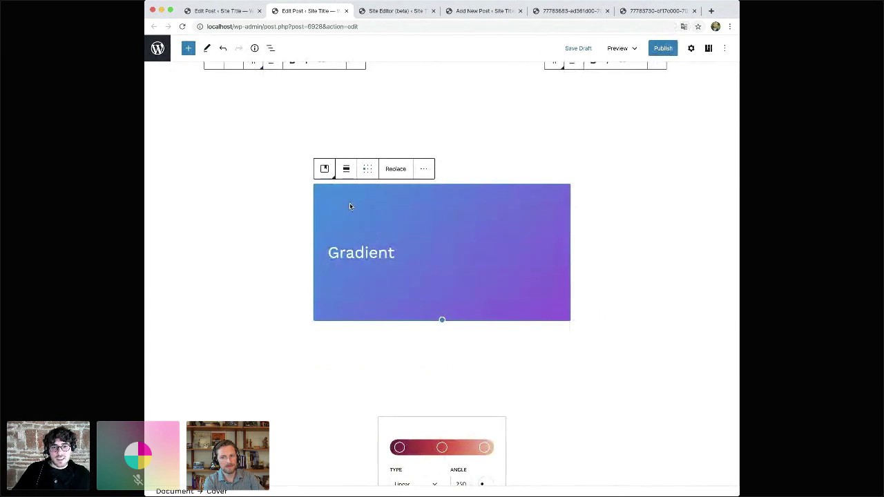
left_click(367, 170)
key("Right")
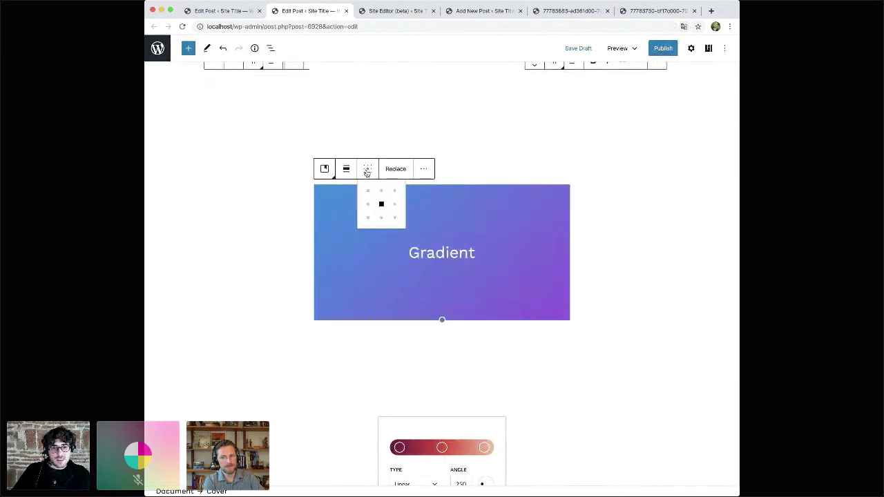
key("Down")
key("Up")
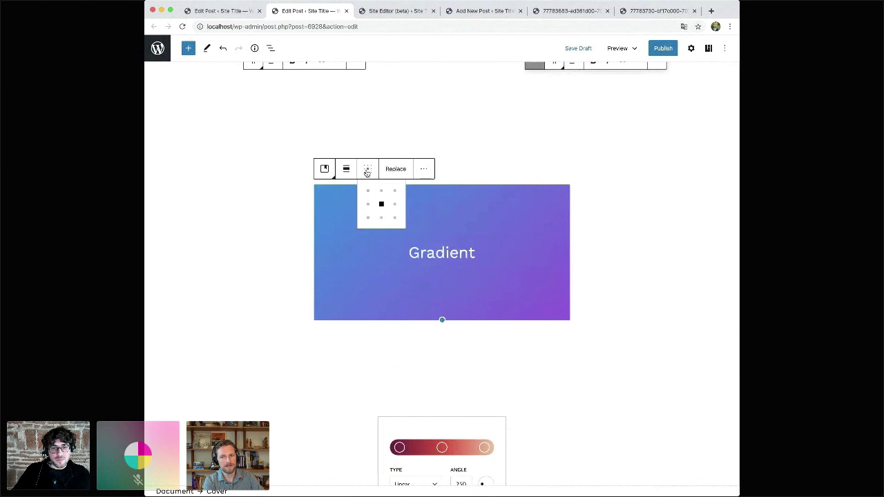
left_click(238, 268)
scroll(238, 268, "down", 5)
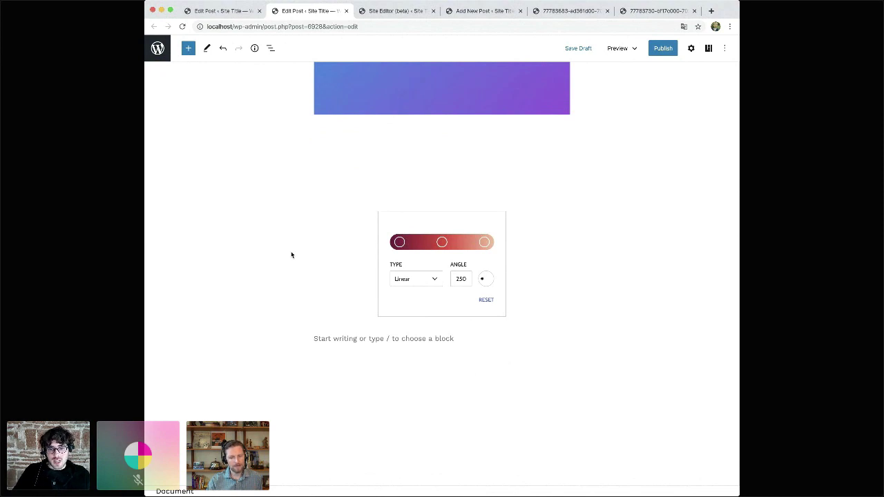
scroll(313, 261, "up", 5)
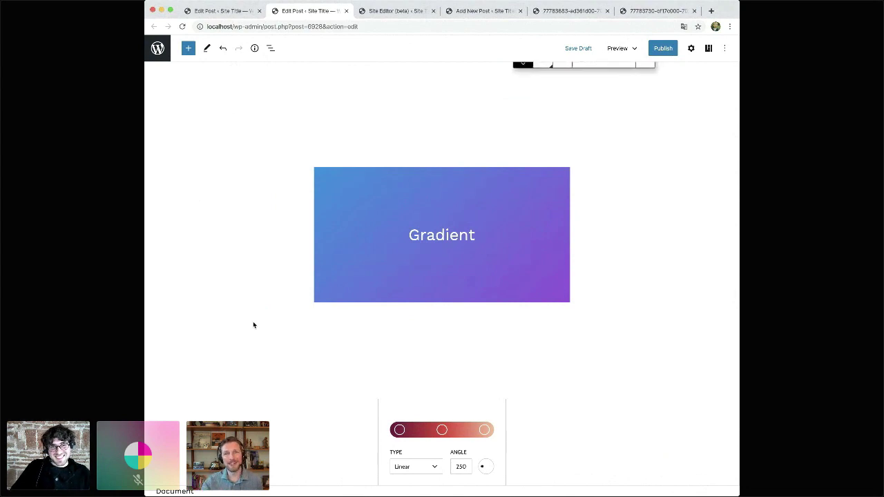
- Switch to the Site Editor browser tab showing the home template
scroll(254, 325, "down", 1)
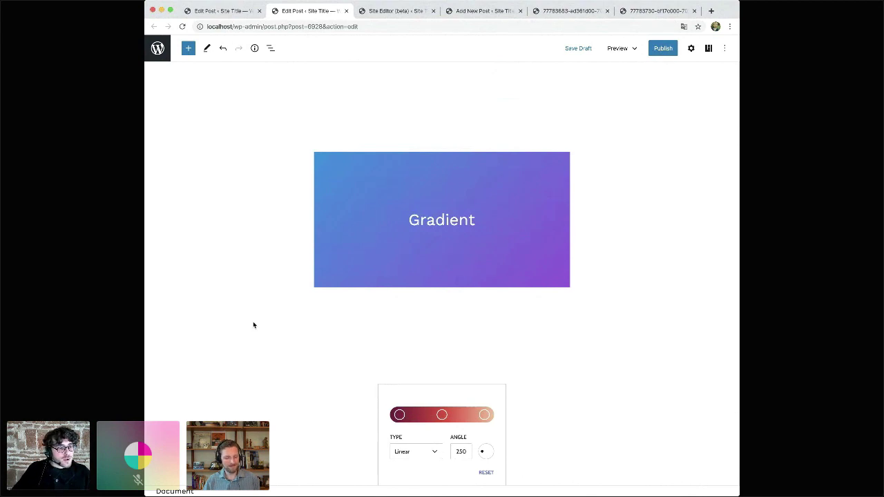
key("ctrl+Tab")
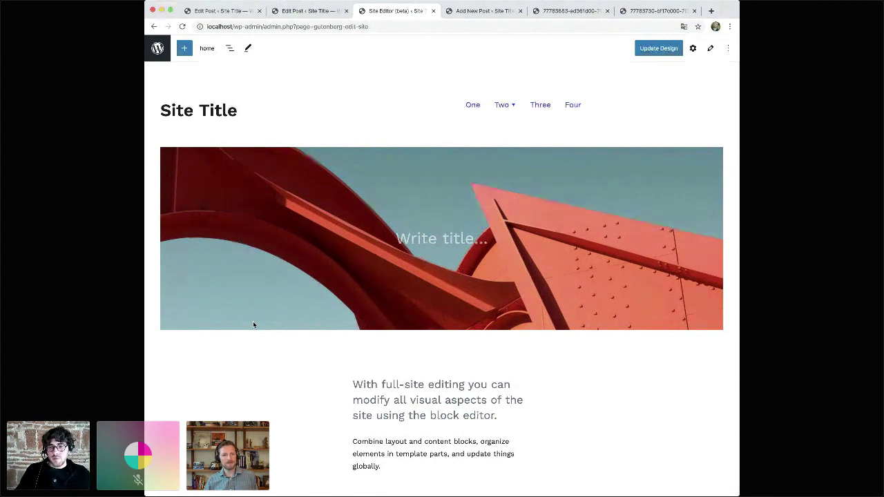
- Open the home template switcher and preview the single, page, archive, index and header templates
left_click(328, 85)
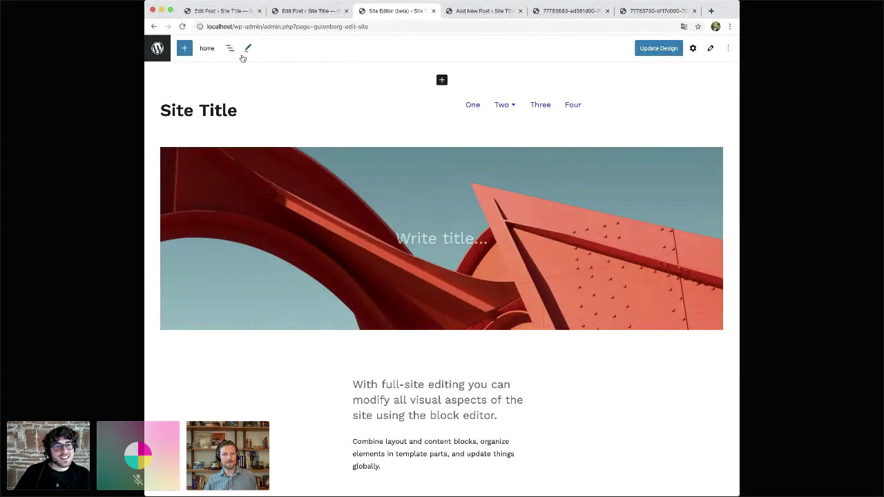
left_click(206, 50)
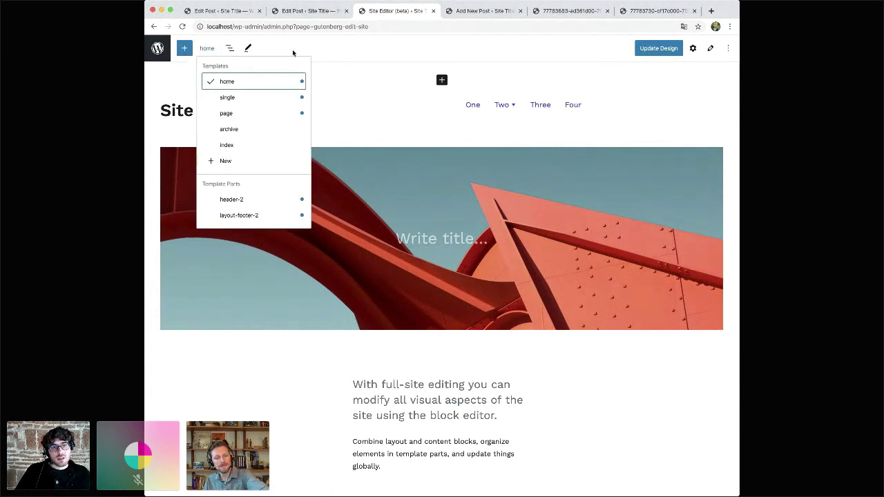
mouse_move(275, 83)
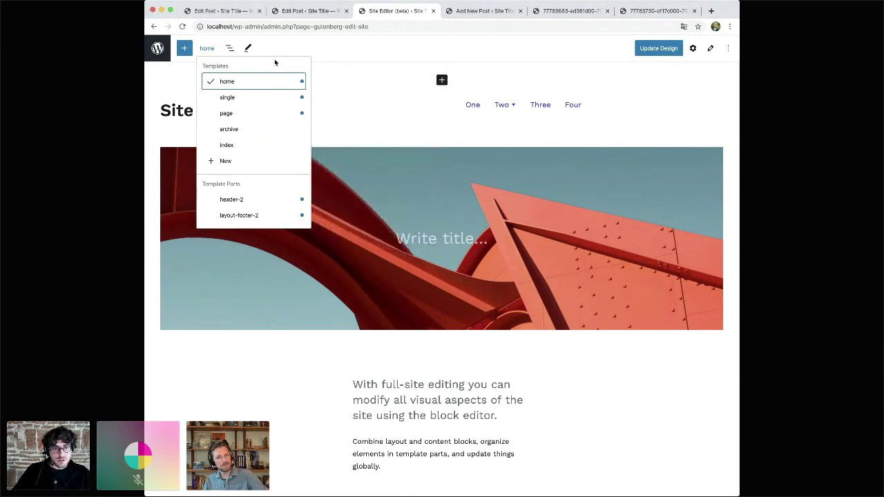
key("super+equal")
key("super+equal")
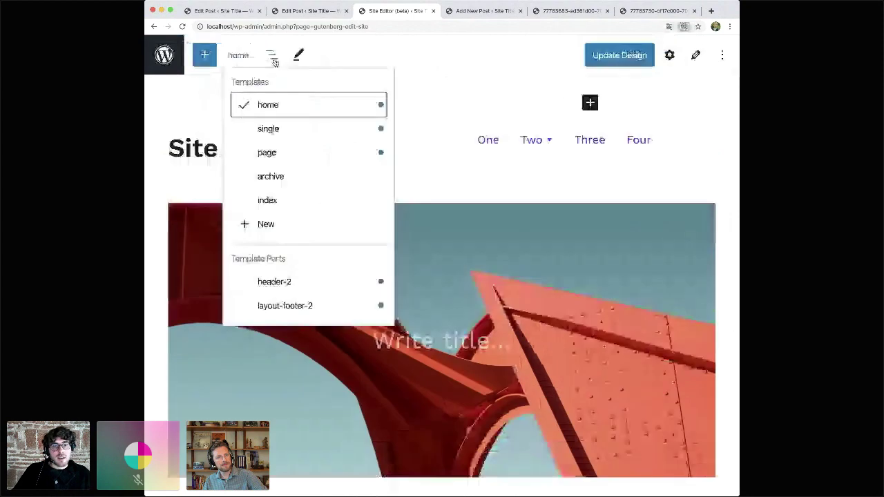
key("super+equal")
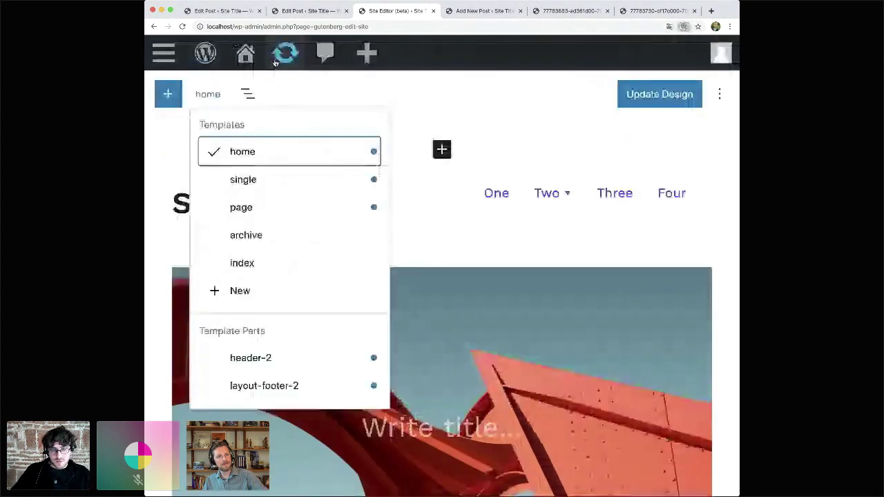
key("super+minus")
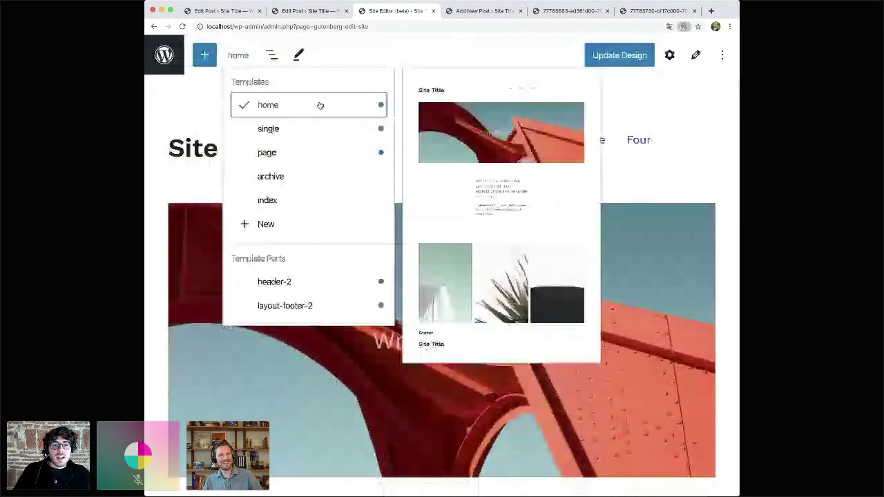
mouse_move(311, 133)
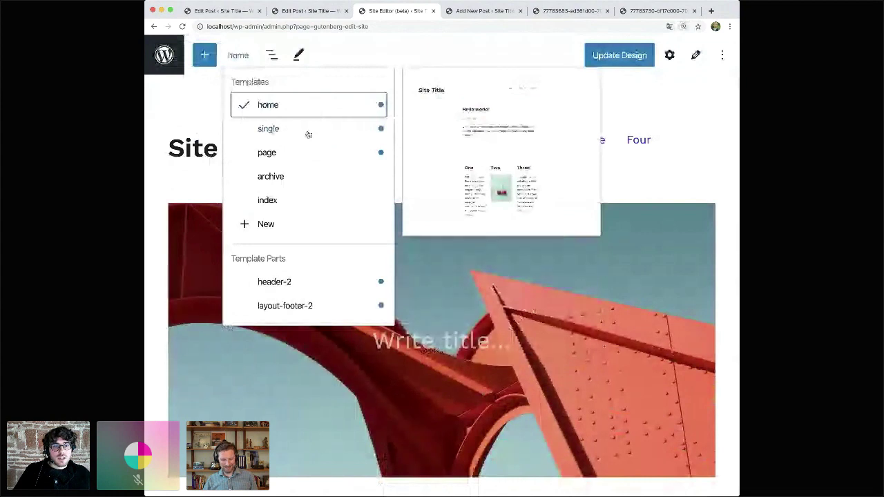
mouse_move(310, 177)
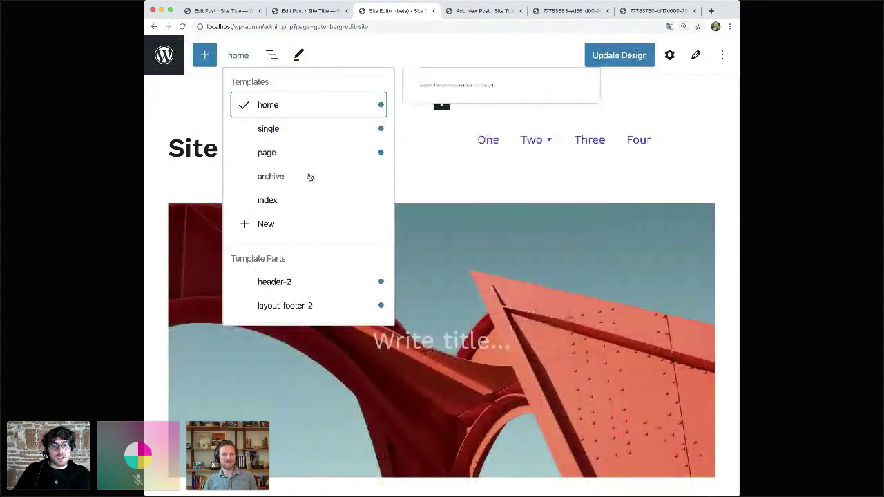
mouse_move(304, 114)
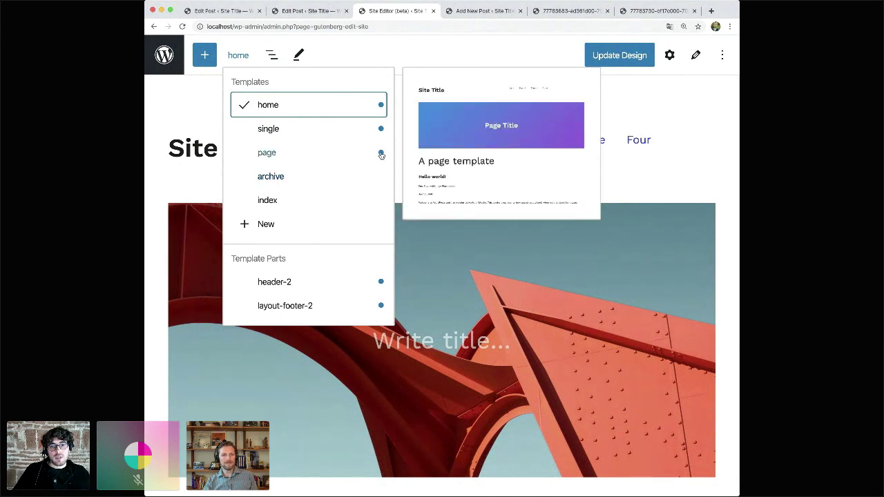
mouse_move(380, 155)
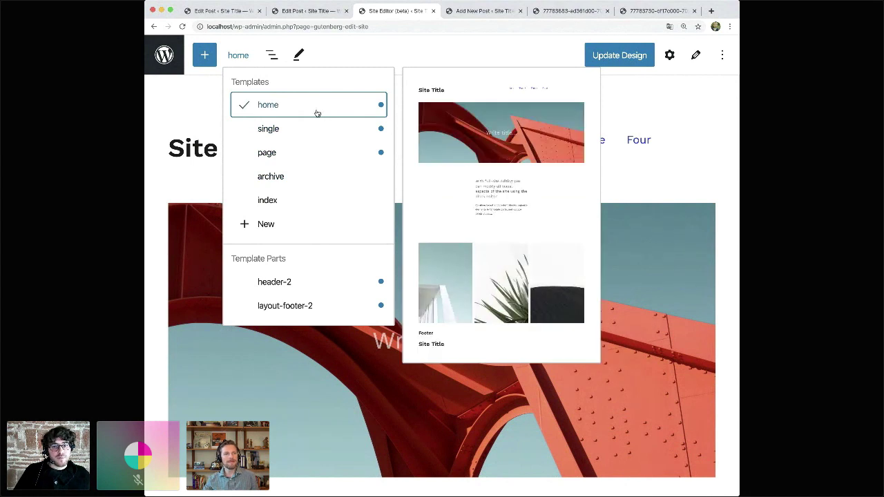
- Zoom the page out and close the template list by selecting the home template's header
key("super+minus")
key("super+minus")
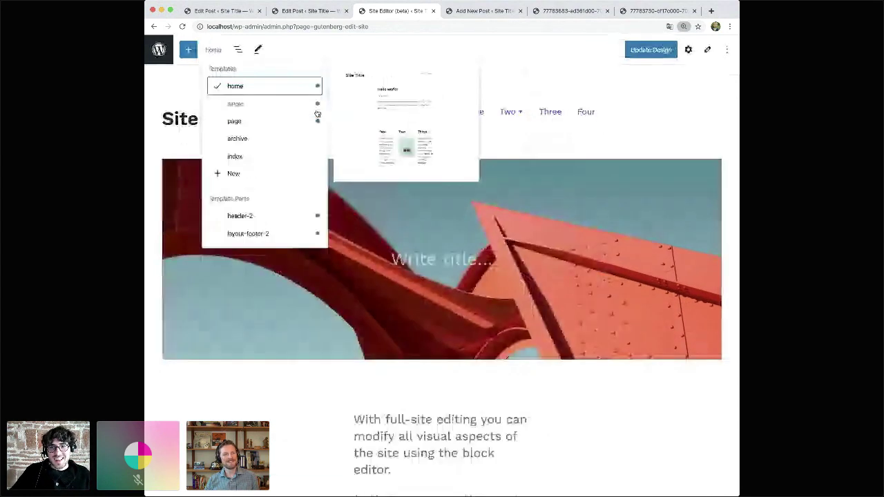
key("super+minus")
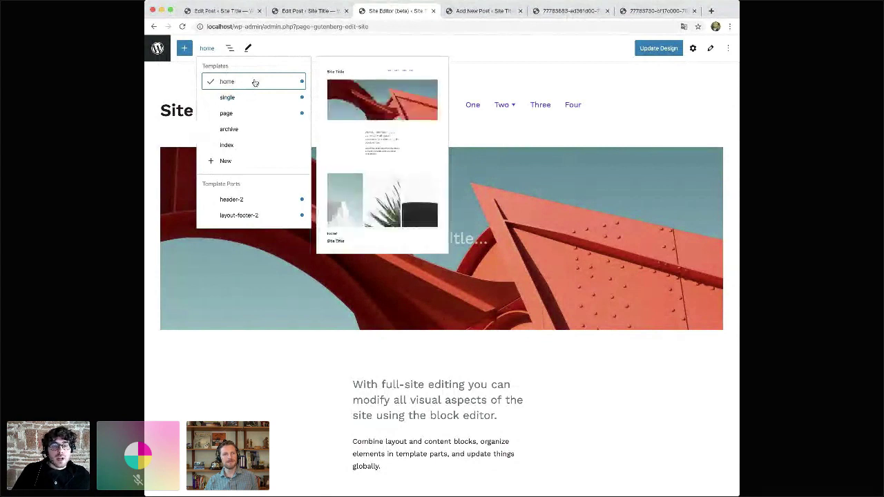
left_click(375, 74)
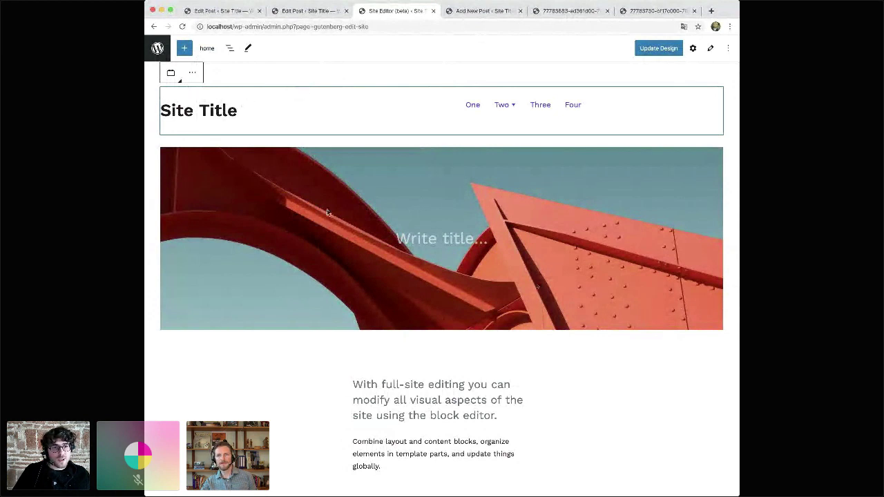
left_click(231, 50)
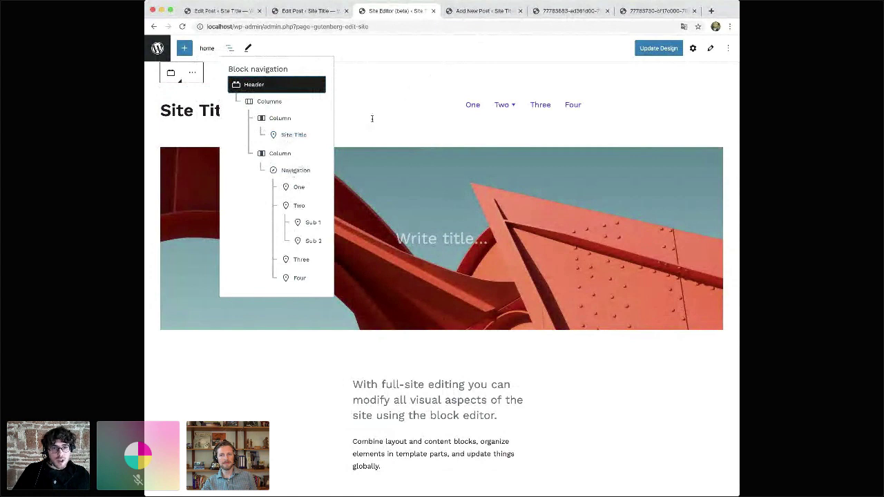
left_click(397, 71)
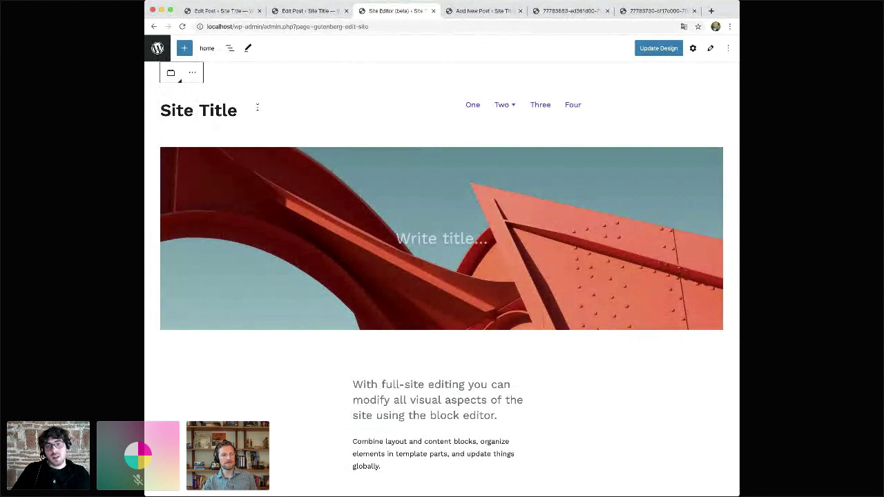
left_click(311, 204)
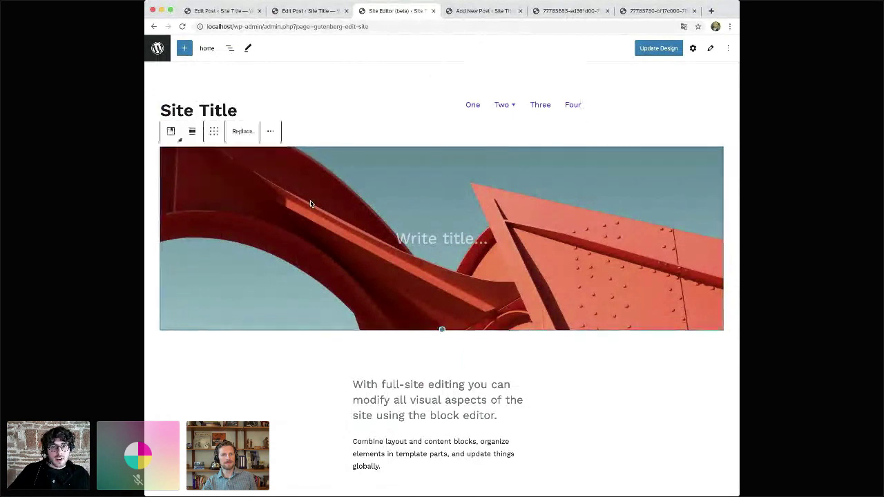
- Replace the header's Site Title text with 'My Site' and bring up the Update Design save choices
left_click(311, 203)
scroll(310, 202, "down", 1)
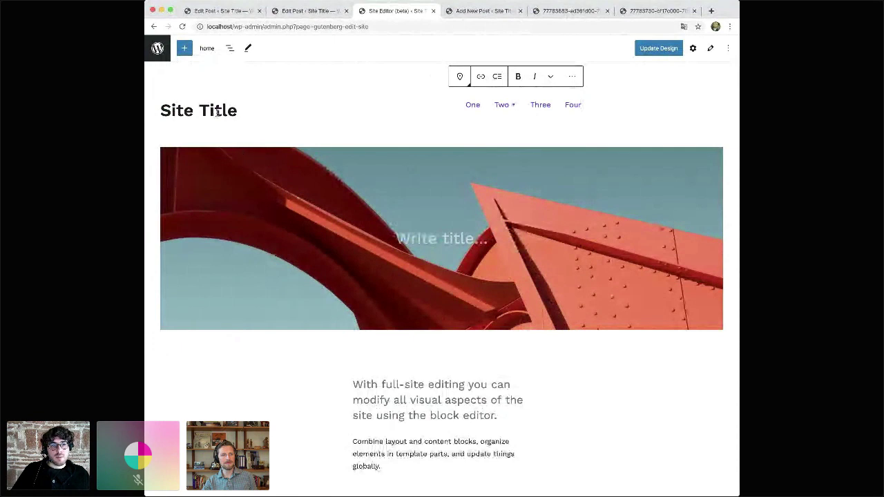
left_click(286, 207)
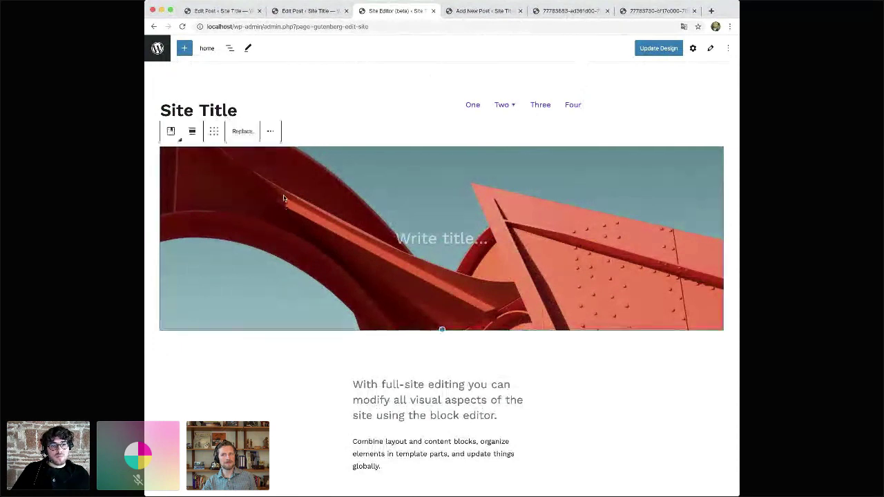
left_click(246, 110)
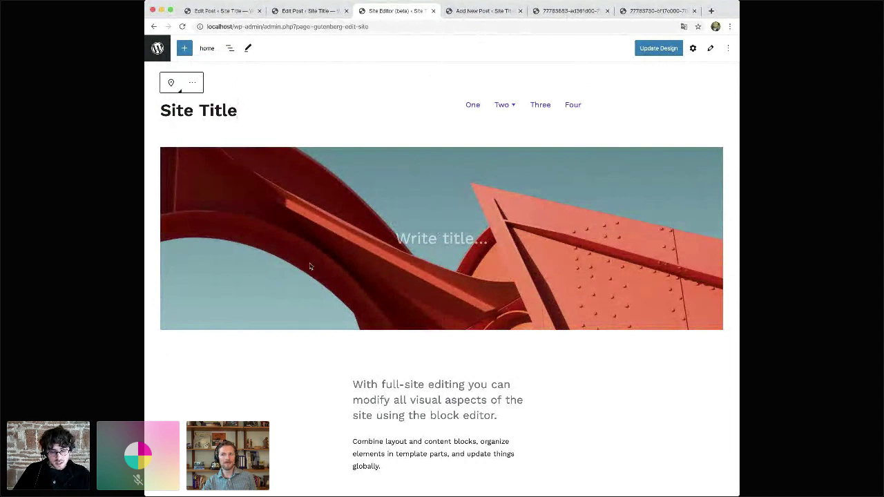
key("shift+alt+Left")
key("shift+alt+Left")
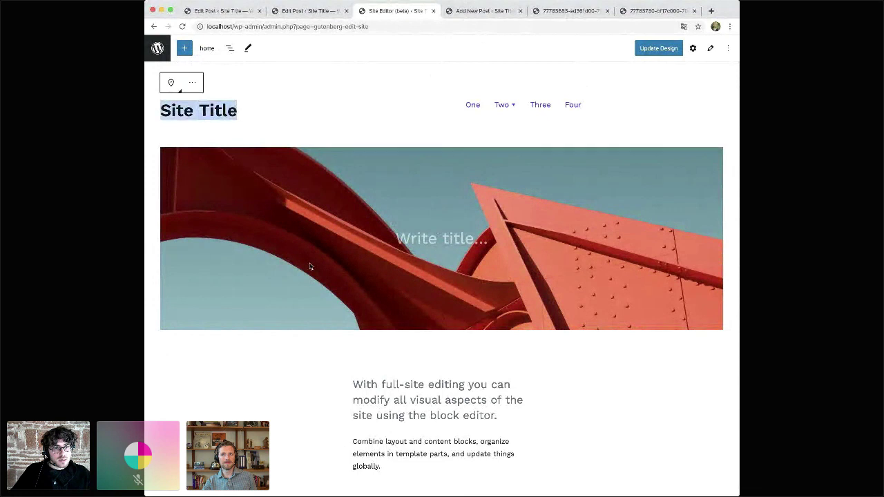
type("My Site")
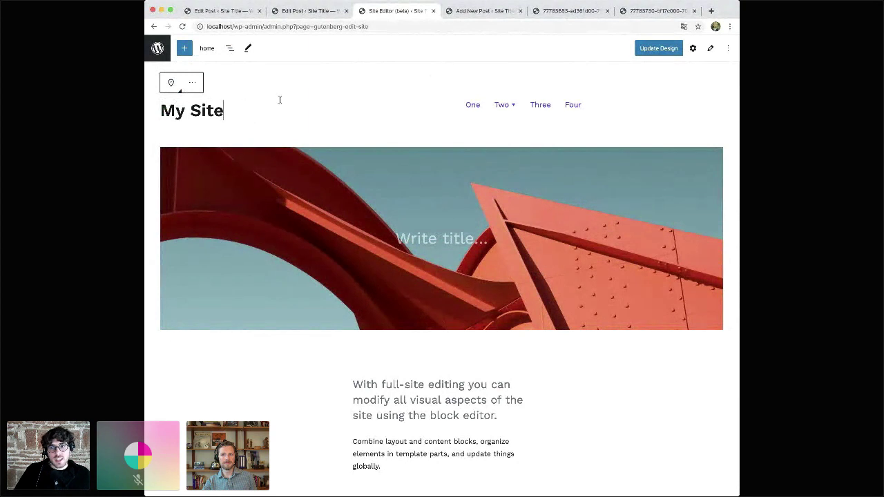
left_click(656, 50)
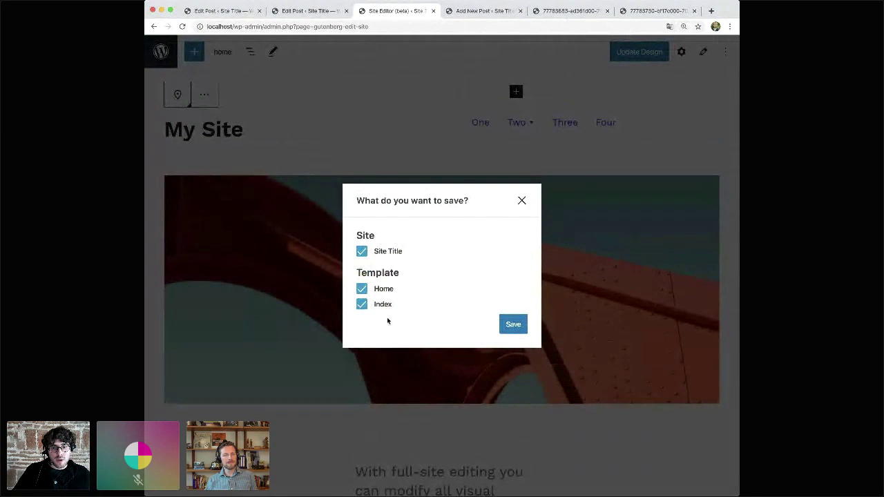
- Uncheck Index, close the save dialog without saving, and zoom the editor back out
left_click(361, 306)
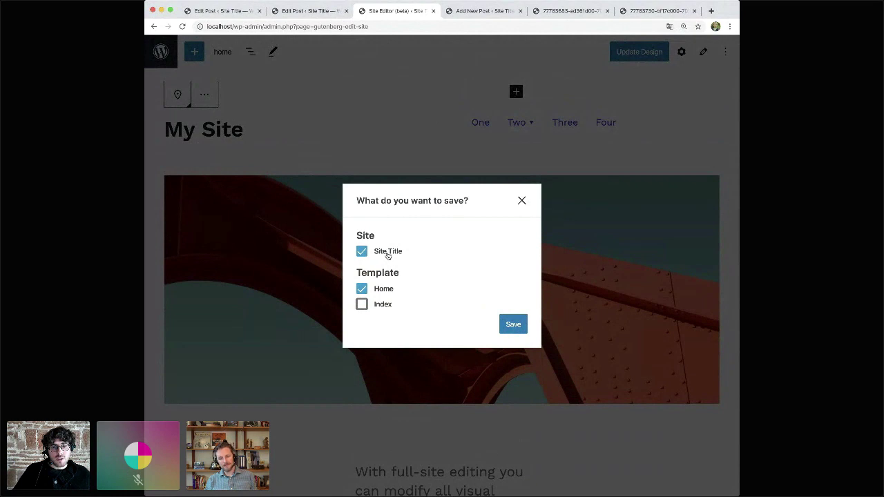
left_click(522, 201)
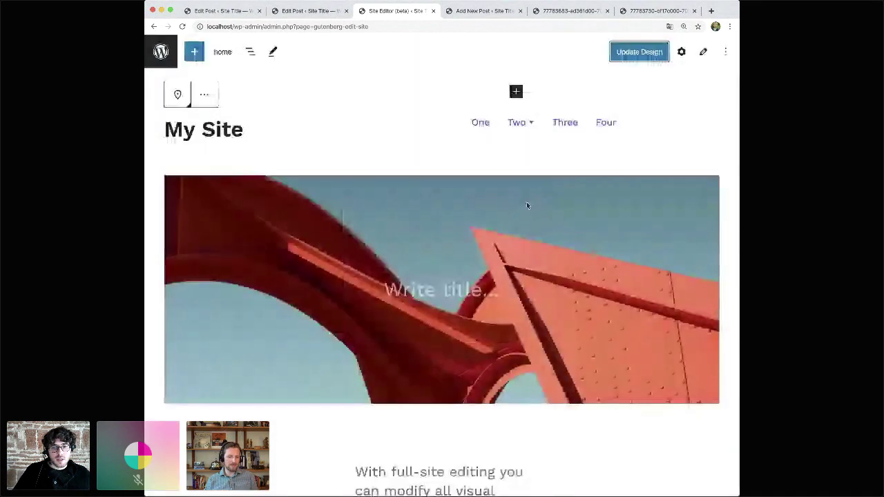
key("super+minus")
key("super+minus")
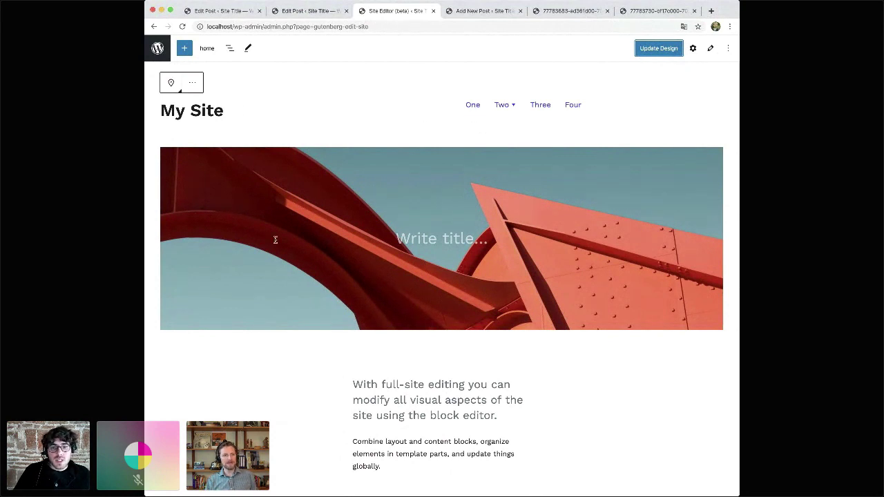
left_click(270, 188)
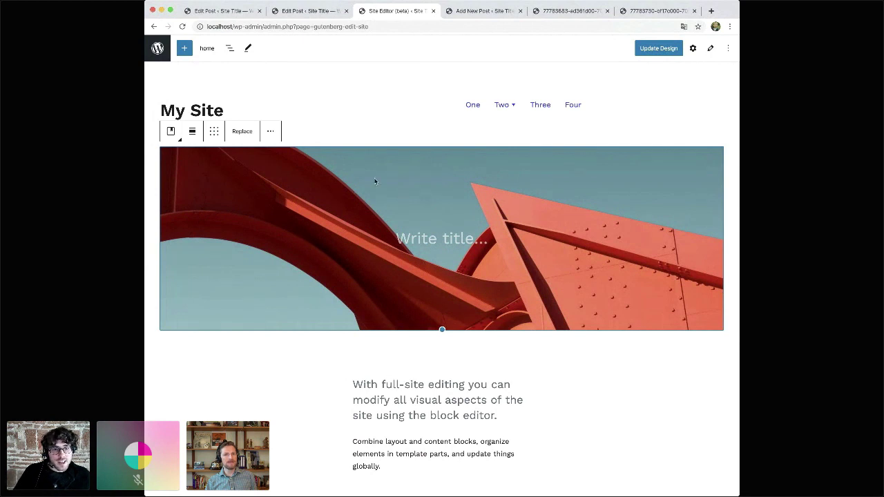
- Title the cover image 'WPBlockTalk', then select the Cover block and show its settings
left_click(437, 241)
type("WPBl")
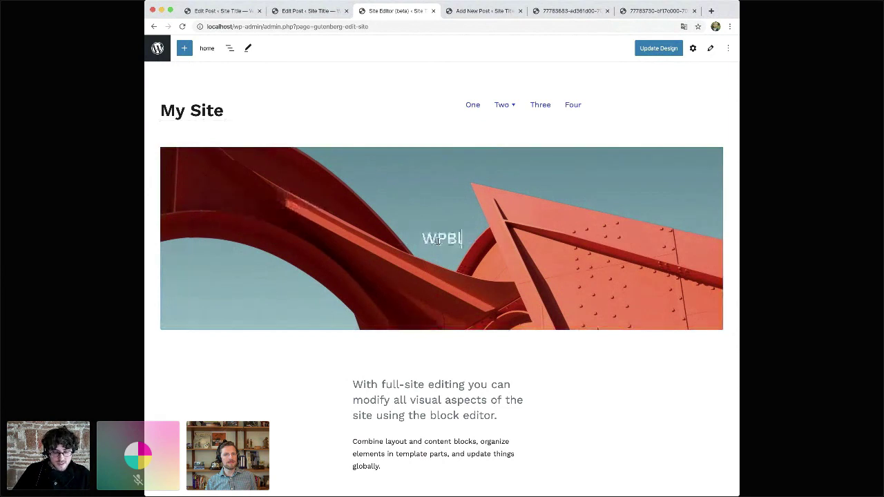
type("ockTalk")
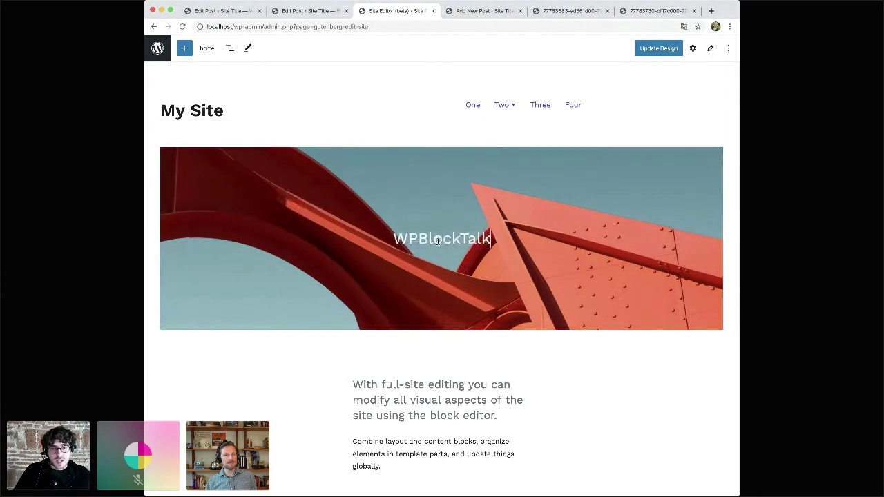
left_click(322, 167)
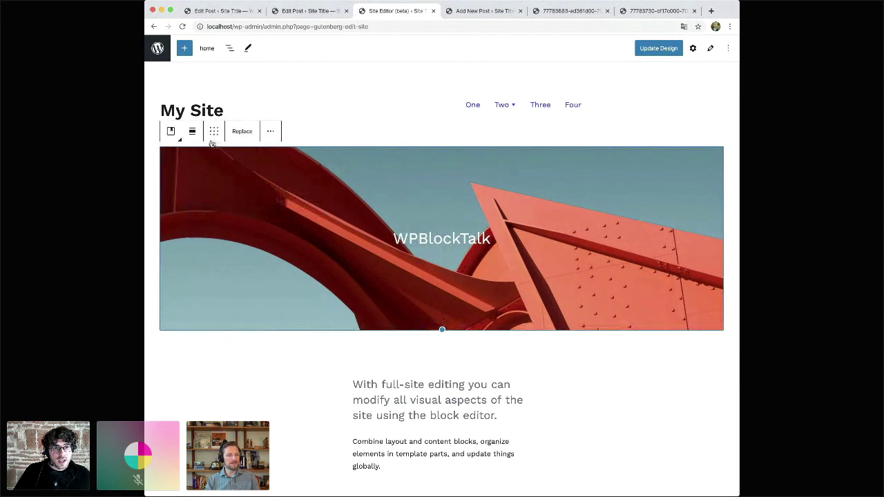
left_click(692, 48)
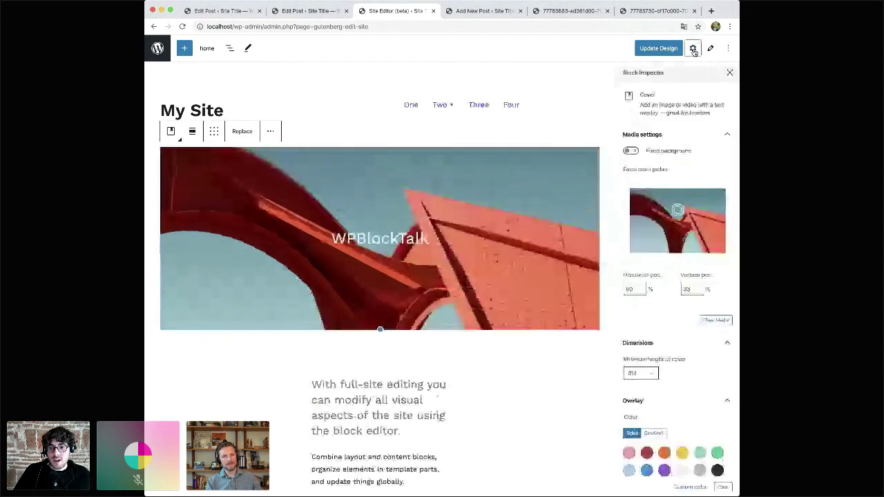
- Give the cover a pale gradient overlay at opacity 70 and shift the title toward middle right
scroll(691, 327, "down", 2)
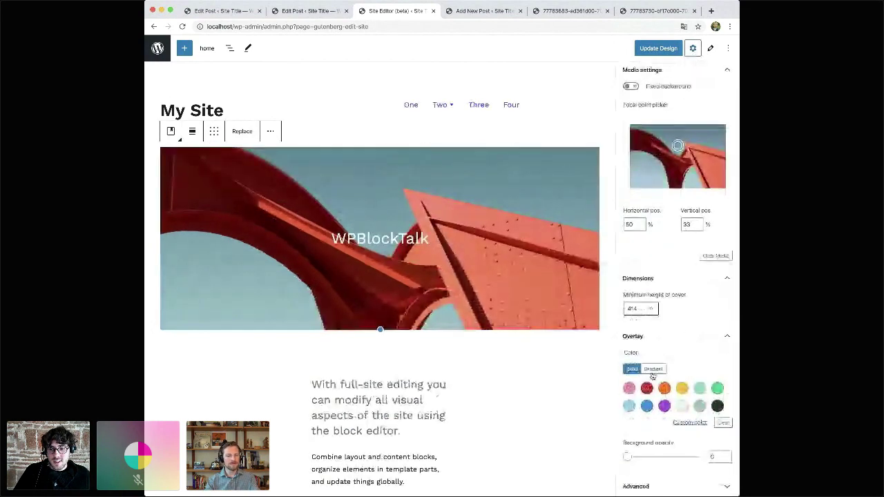
left_click(653, 369)
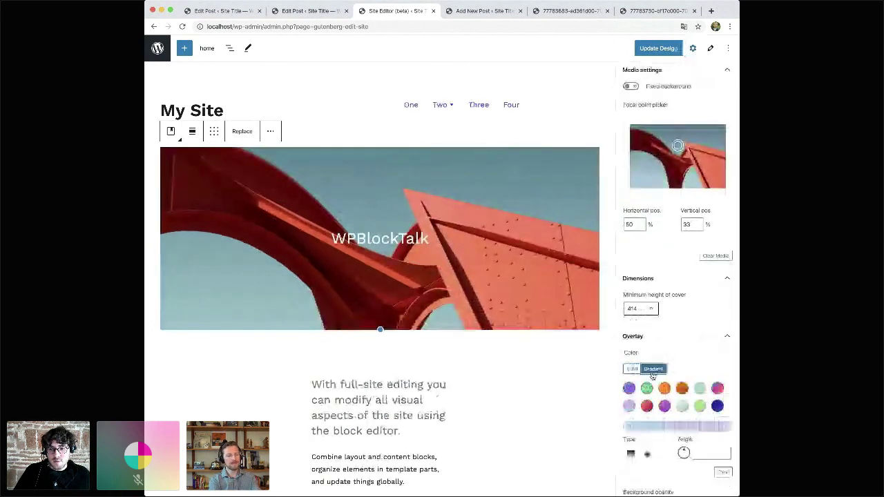
left_click(682, 406)
scroll(681, 407, "down", 1)
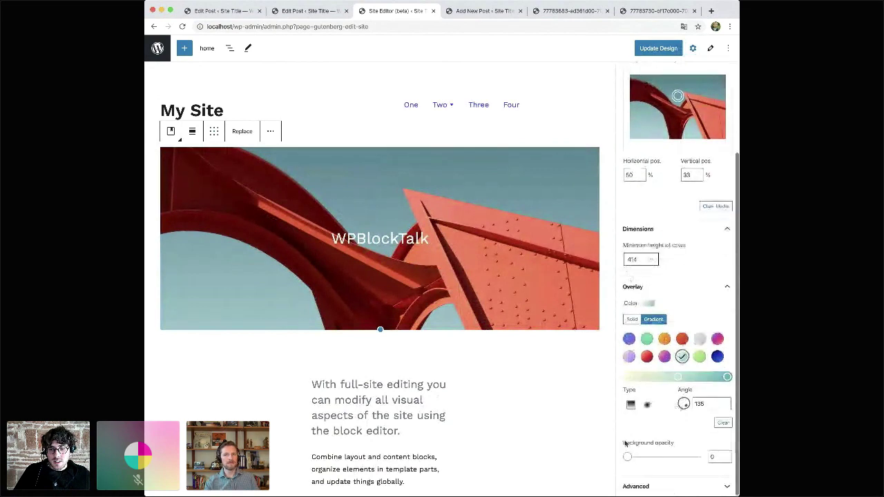
left_click(643, 458)
left_click_drag(642, 459, 680, 463)
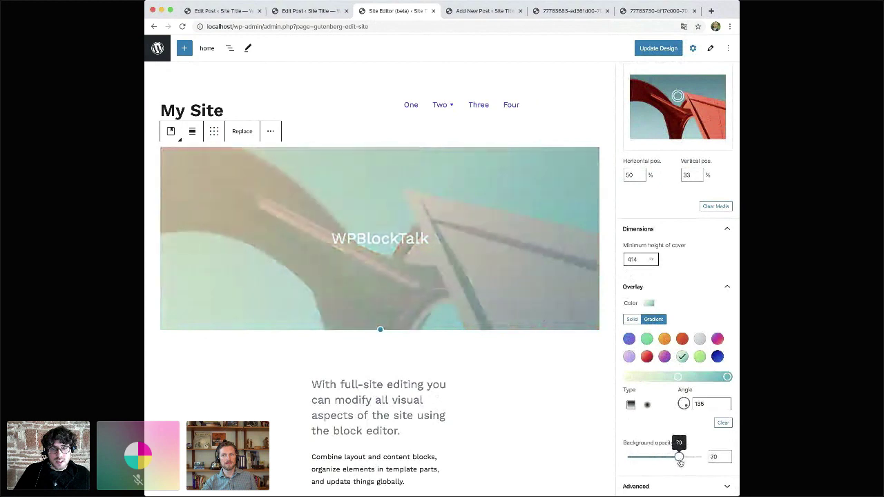
left_click(215, 132)
key("Right")
- Set the cover's content position to bottom-left for the WPBlockTalk title
key("Up")
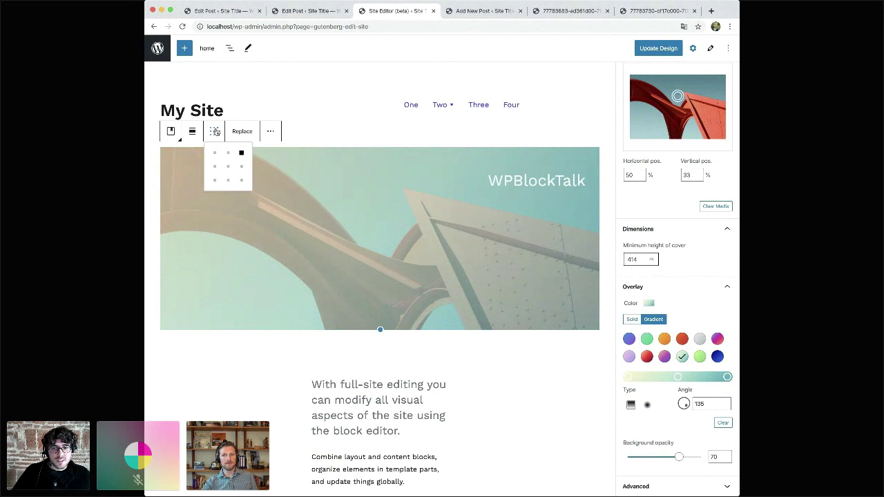
key("Left")
key("Left")
key("Down")
key("Down")
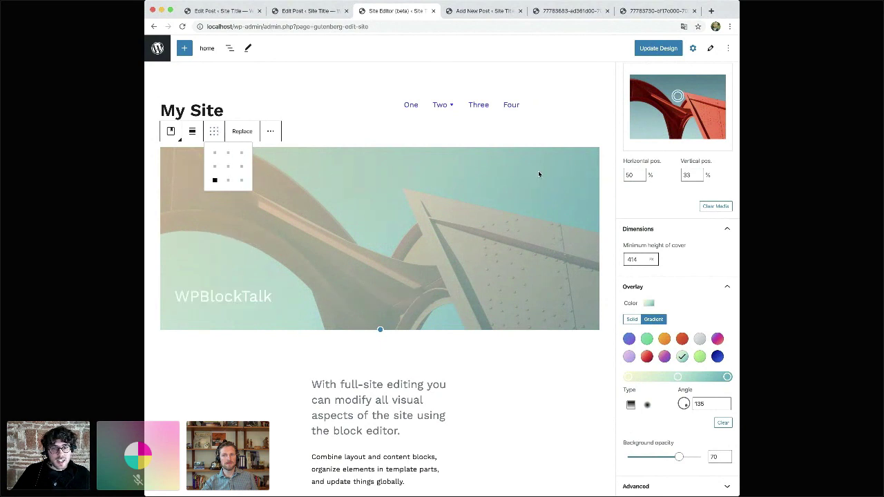
key("Escape")
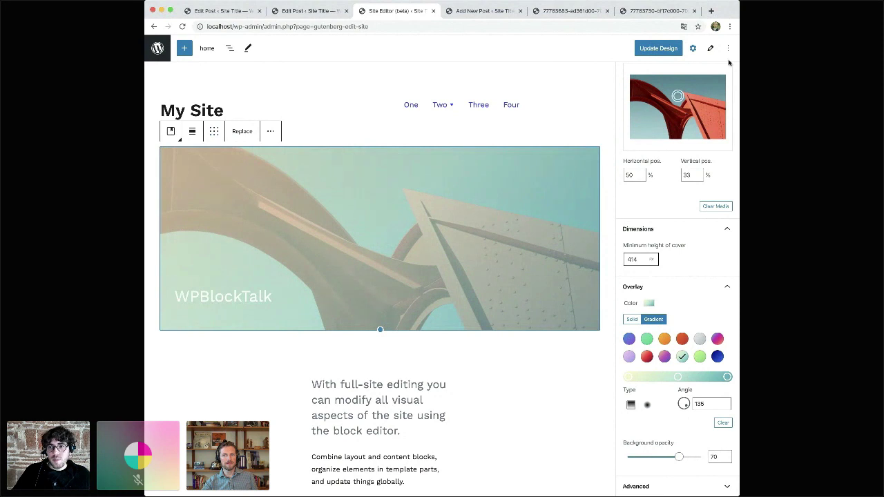
- Nudge the cover image's focal point slightly and close the settings sidebar
scroll(661, 156, "up", 3)
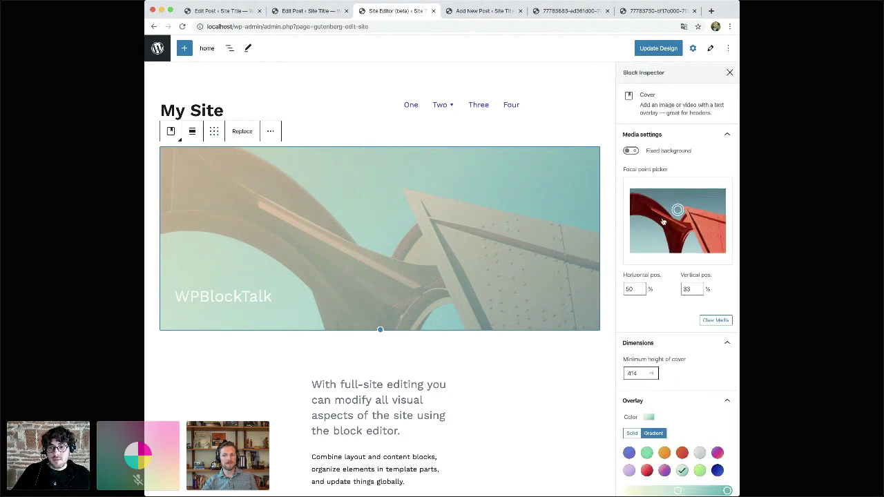
left_click_drag(677, 210, 675, 209)
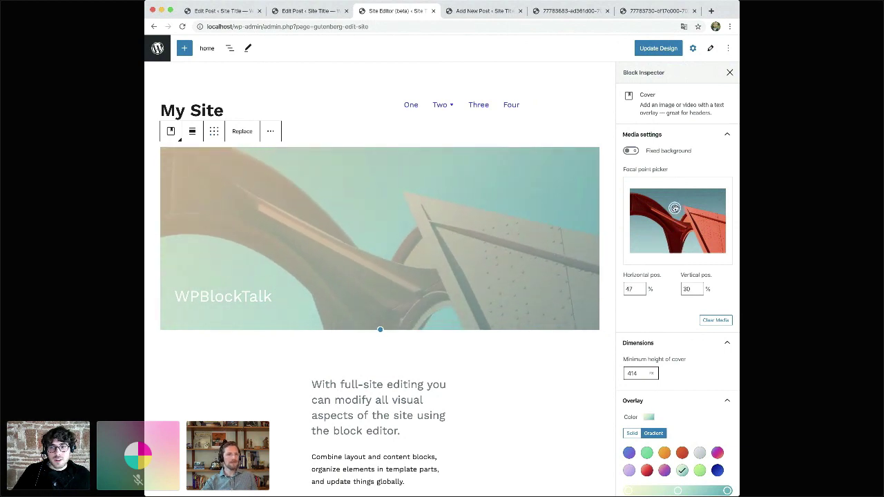
left_click(730, 73)
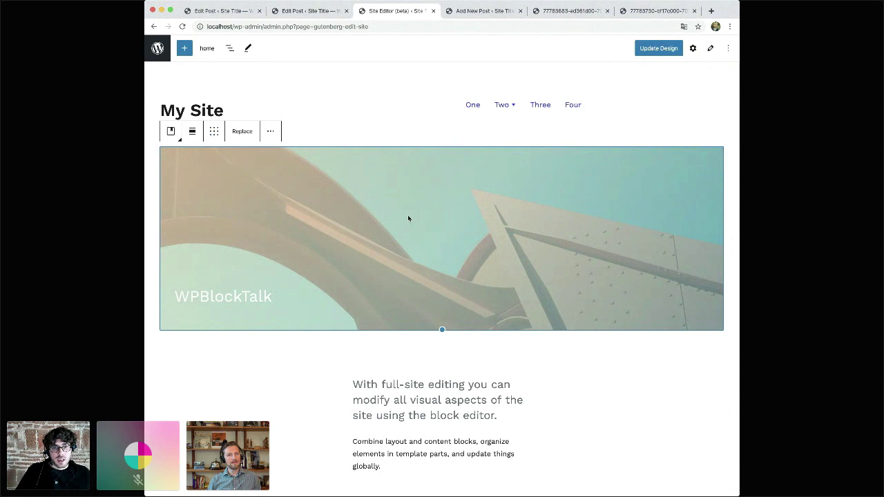
scroll(339, 212, "down", 3)
left_click(422, 286)
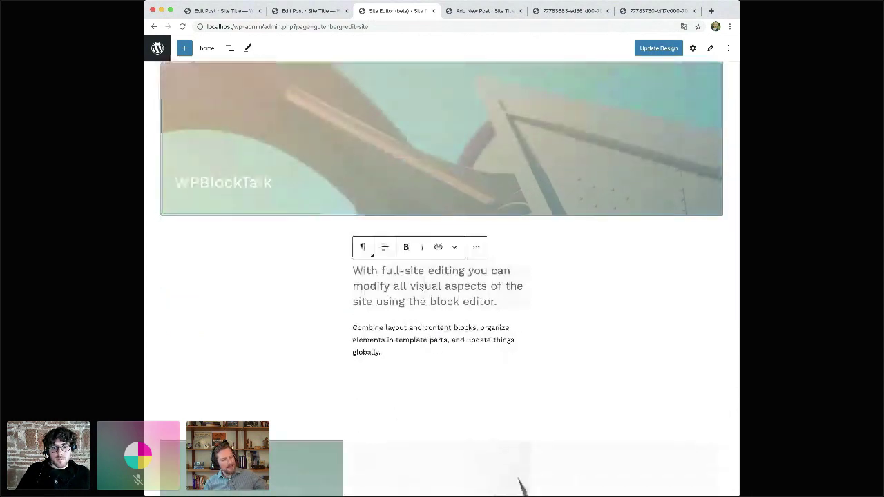
mouse_move(442, 315)
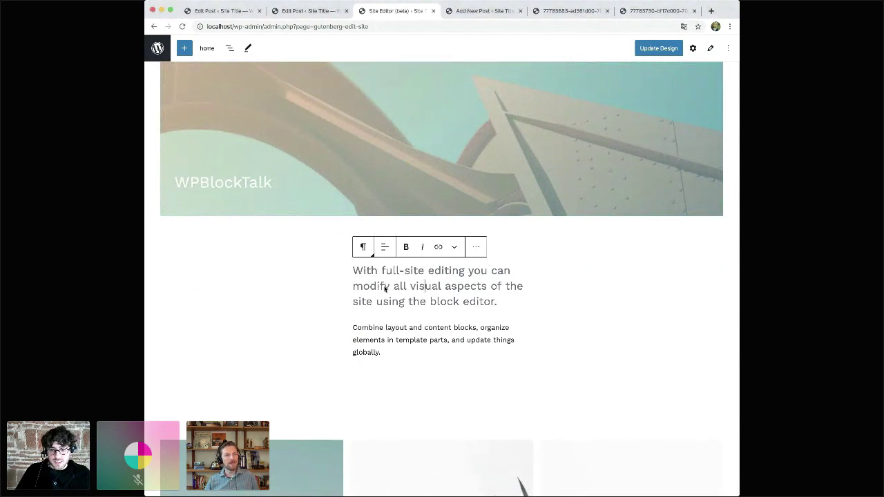
left_click(337, 151)
scroll(337, 151, "up", 3)
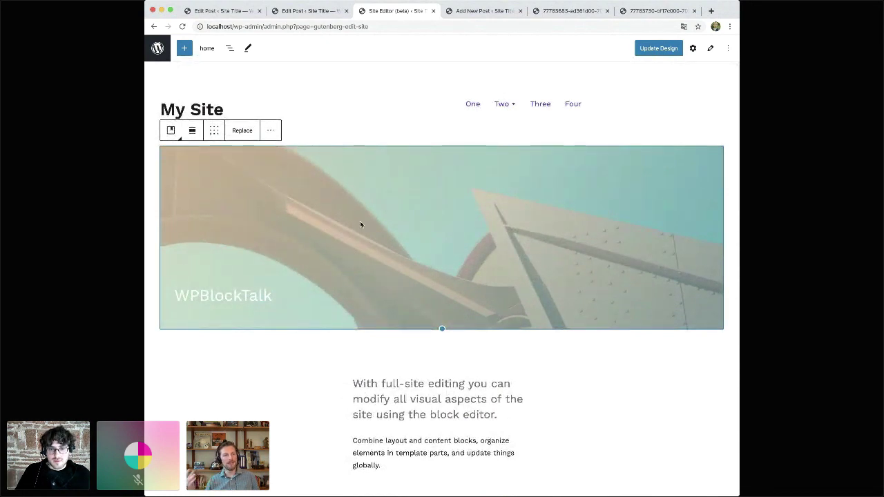
scroll(365, 225, "down", 1)
scroll(365, 226, "down", 1)
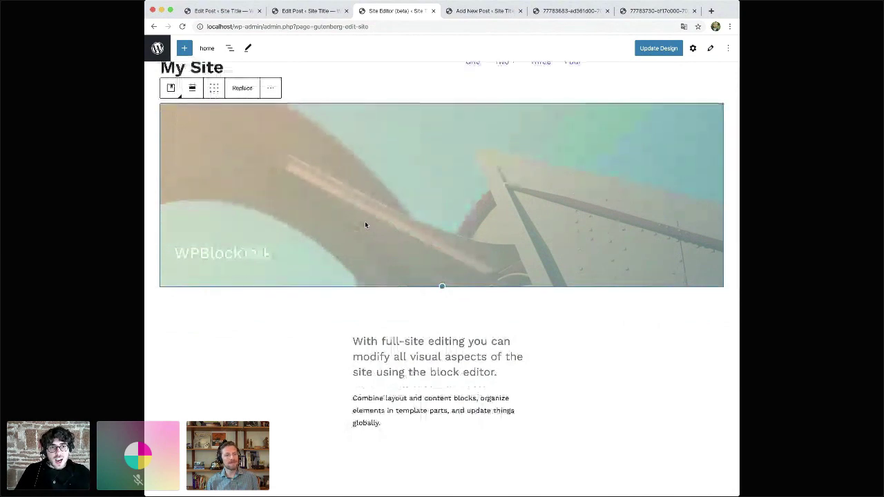
scroll(365, 226, "up", 1)
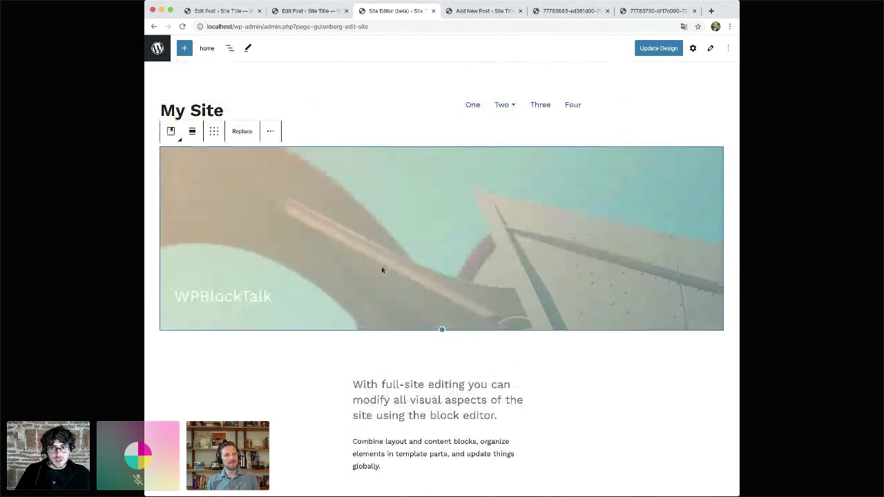
scroll(382, 270, "down", 3)
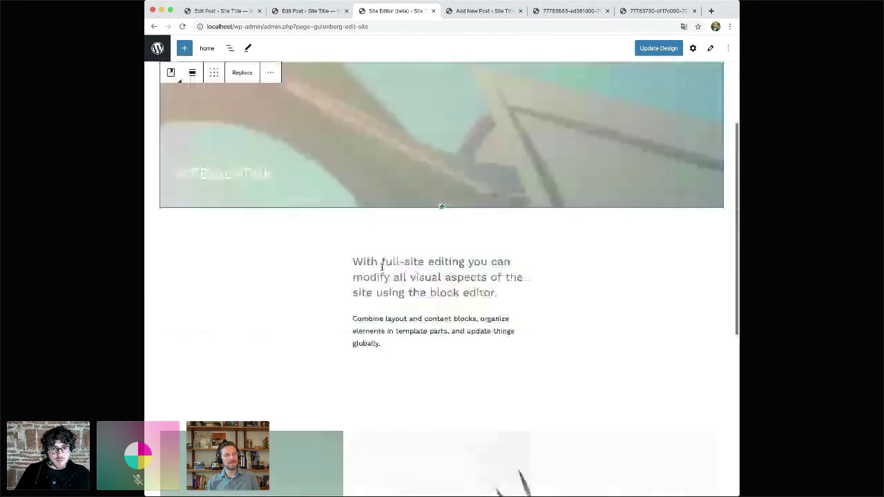
scroll(382, 268, "up", 2)
scroll(382, 268, "up", 1)
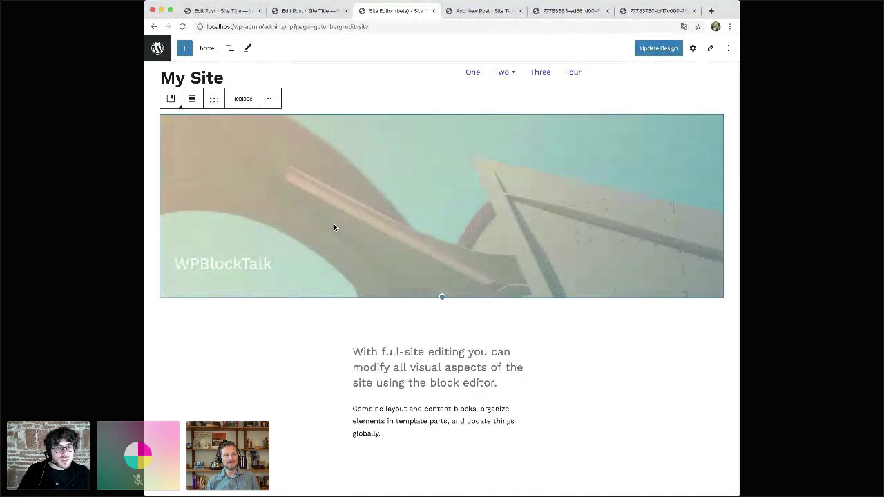
scroll(404, 324, "down", 1)
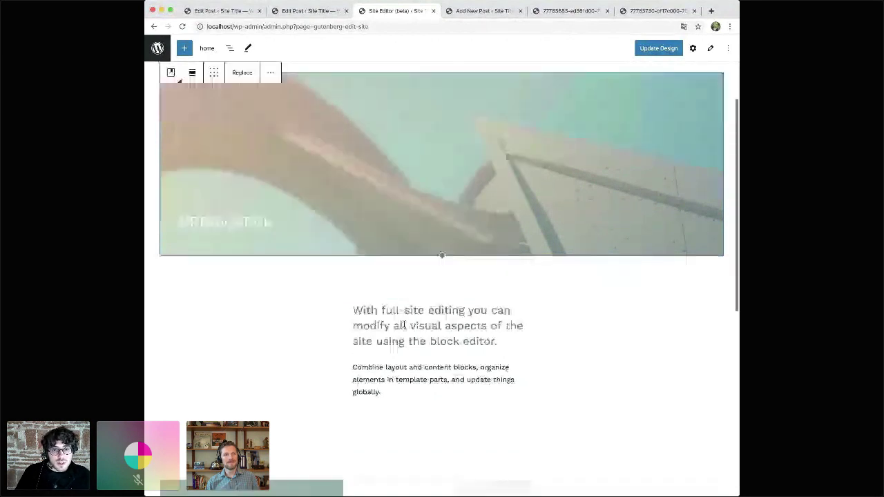
scroll(403, 326, "down", 1)
left_click(407, 338)
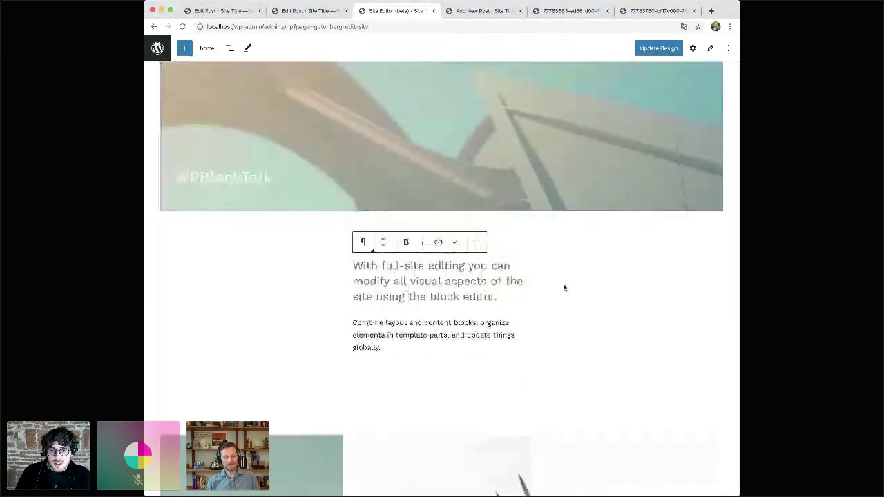
- Select the empty blocks beside the intro text and browse the block library without adding anything
left_click(630, 275)
left_click(408, 293)
left_click(627, 290)
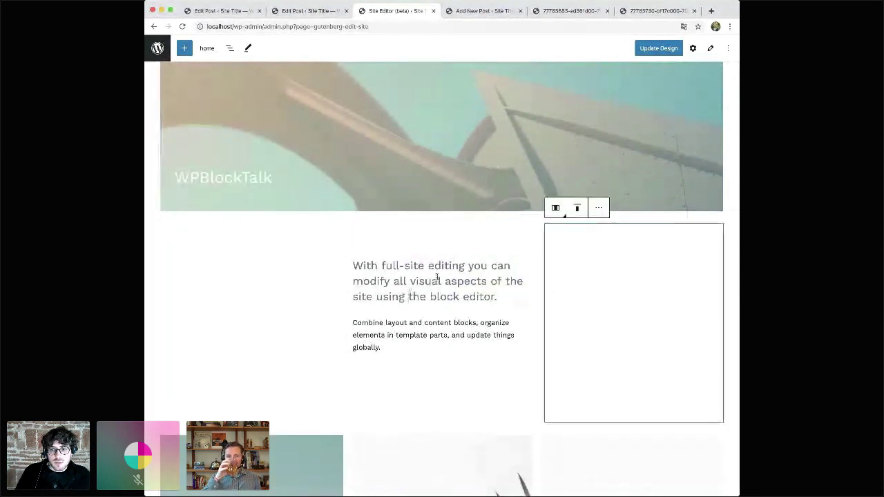
left_click(414, 281)
left_click(622, 280)
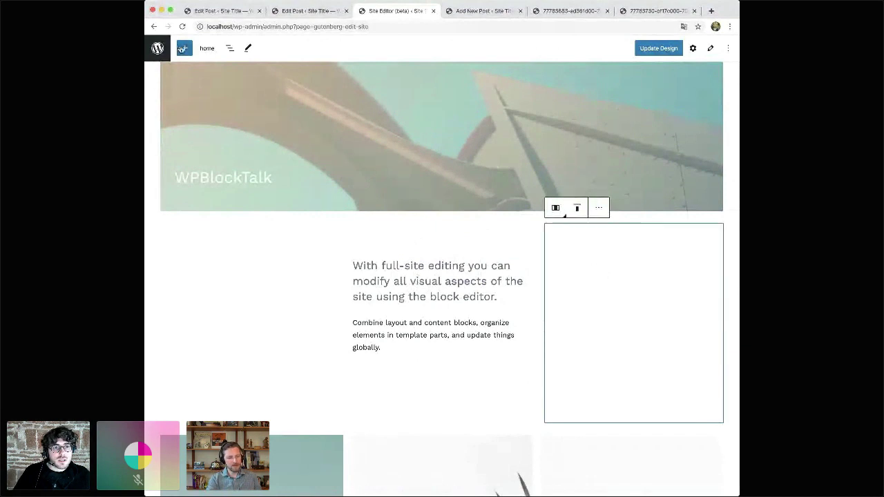
left_click(183, 48)
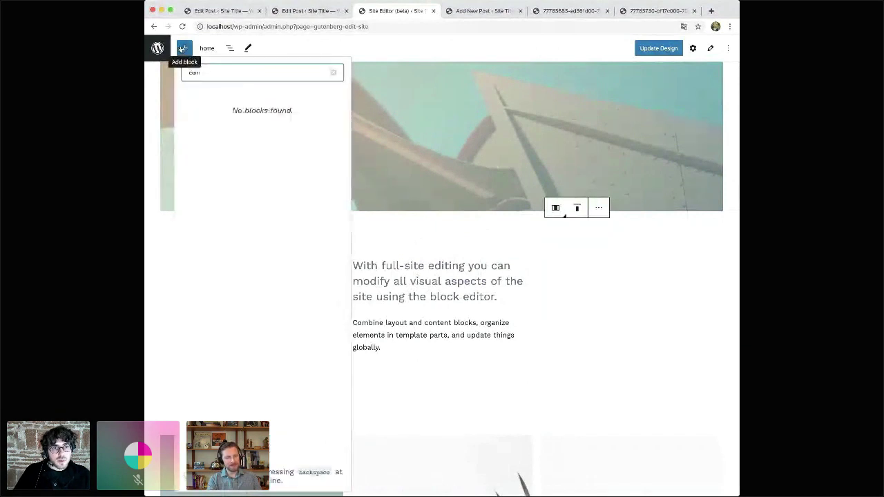
left_click(596, 284)
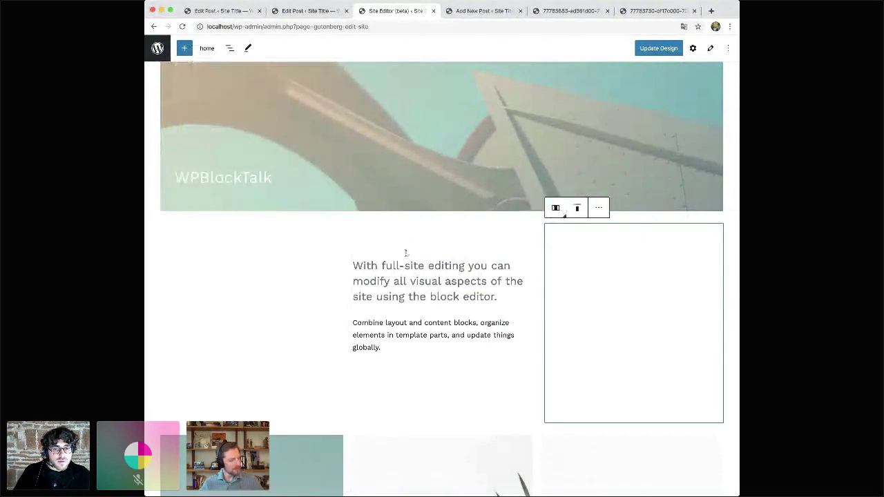
- Insert a Social Icons block into the empty left column using /soci
left_click(412, 282)
left_click(232, 233)
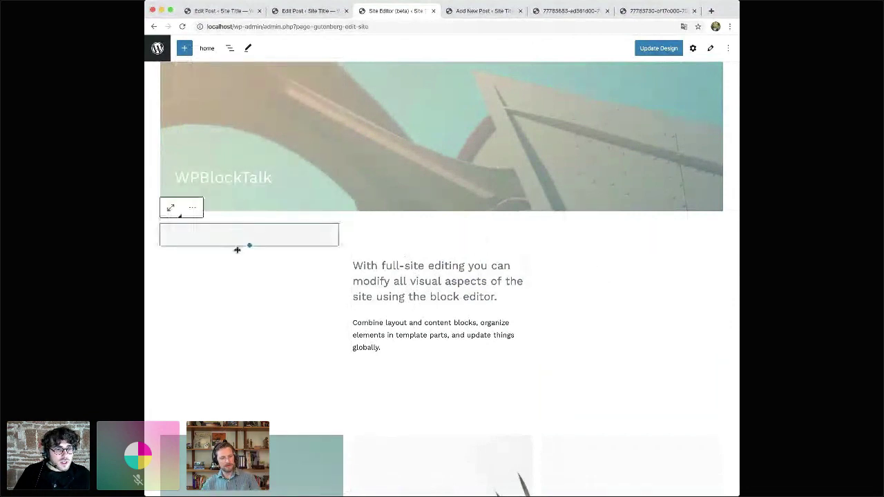
left_click(237, 253)
type("/soci")
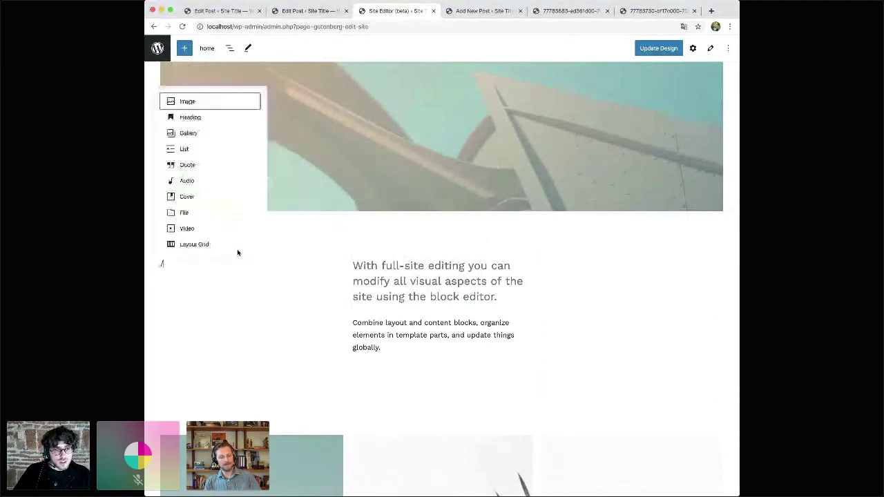
key("Down")
key("Down")
key("Down")
key("Down")
key("Return")
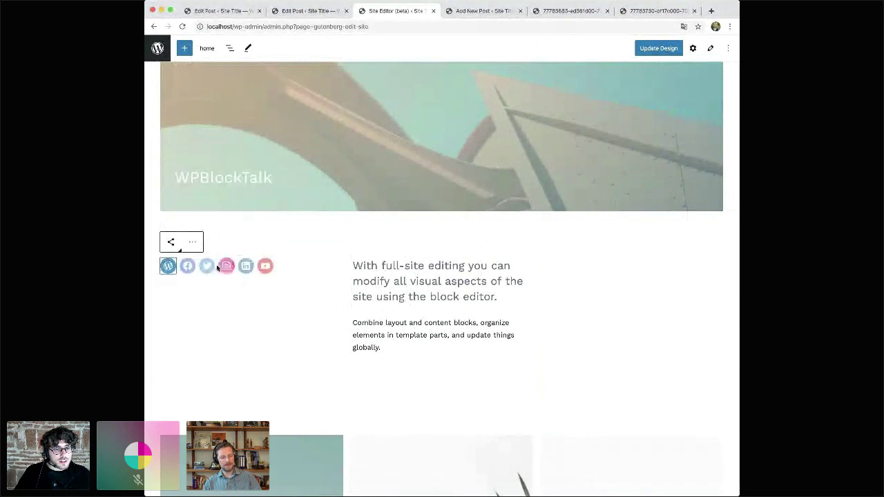
- Link the Twitter icon to the Twitter profile address
left_click(206, 266)
type("ht")
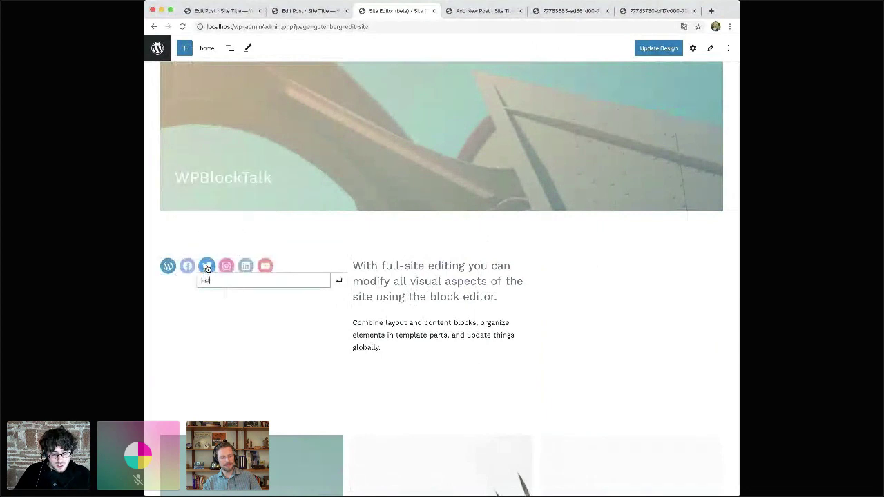
type("tiasventura")
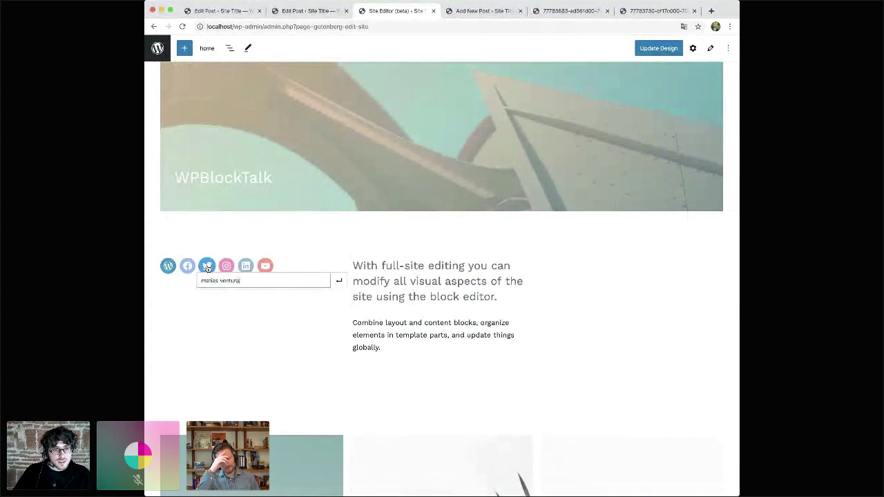
key("Return")
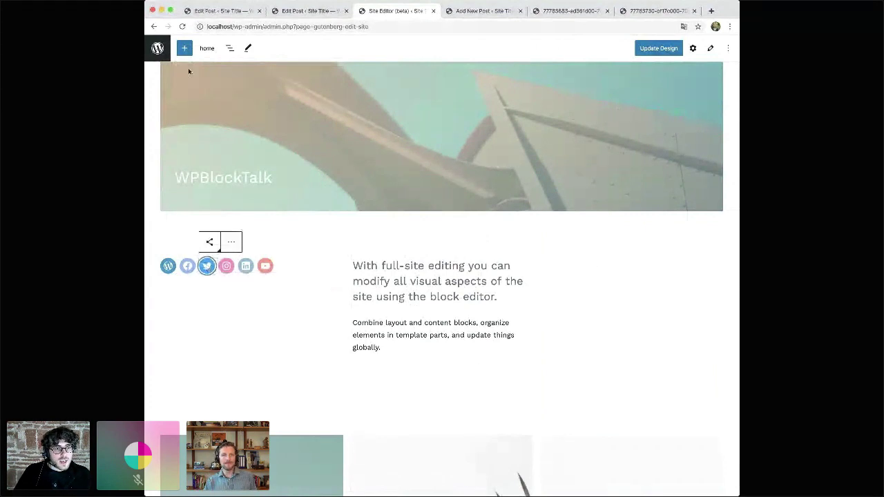
- Add a Tumblr icon to the social row and give it its profile address
left_click(185, 50)
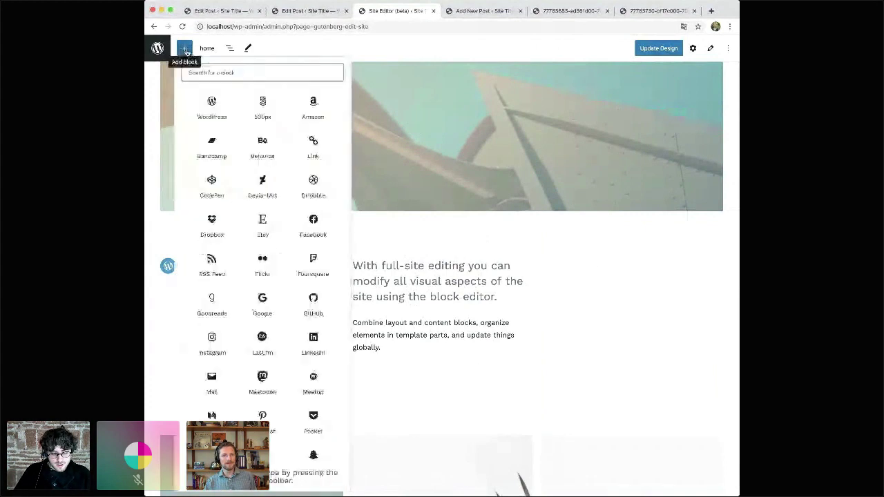
type("tumbl")
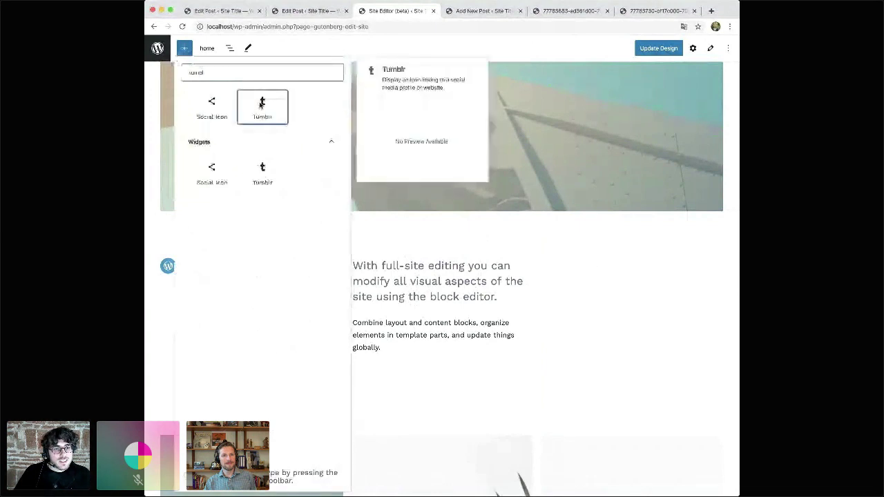
left_click(262, 106)
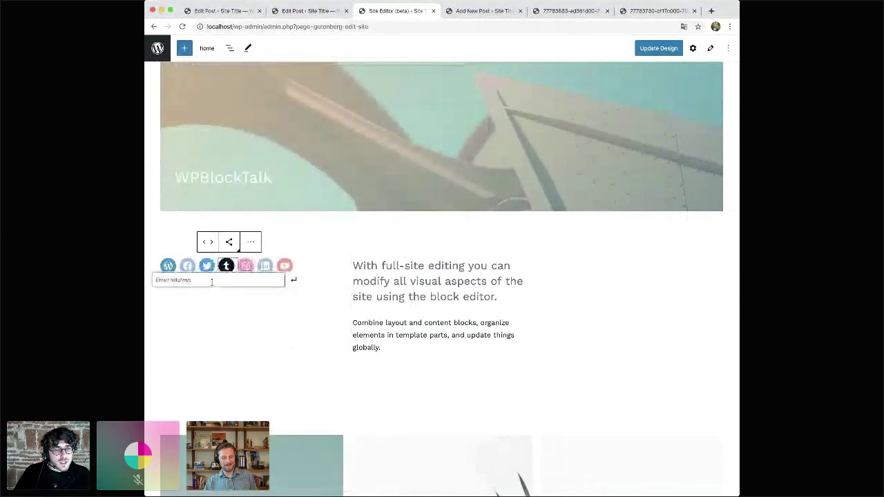
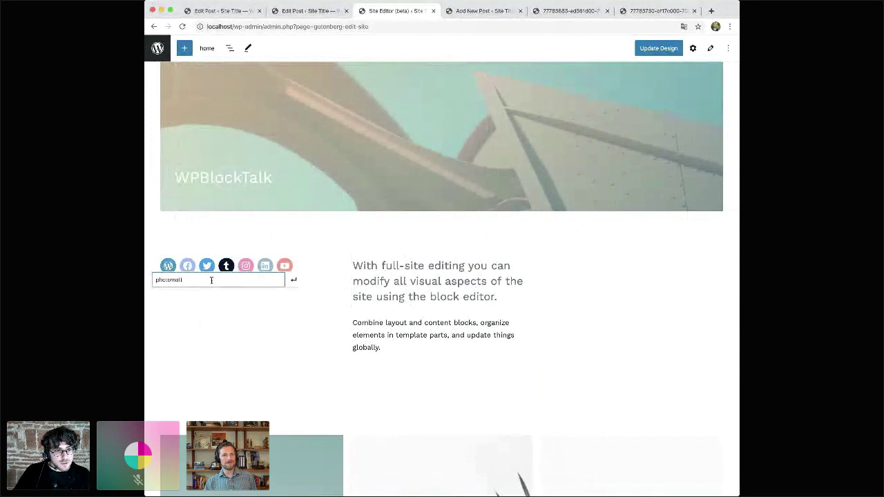
key("Return")
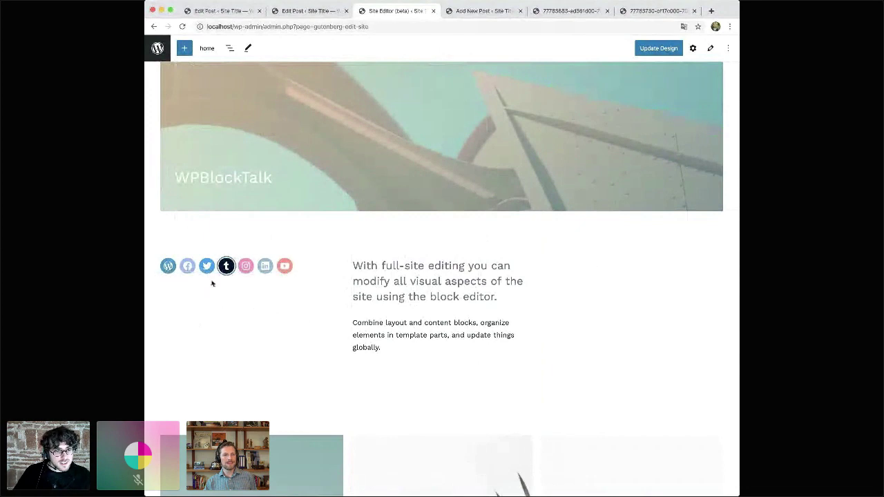
- Select the social icons column and intro paragraph, then scroll back to the top
left_click(201, 335)
left_click(430, 291)
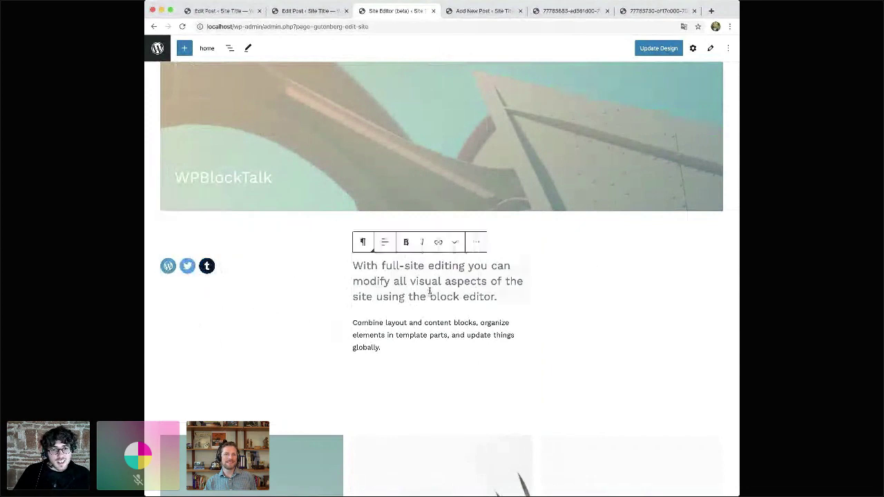
scroll(310, 299, "up", 1)
scroll(309, 299, "up", 3)
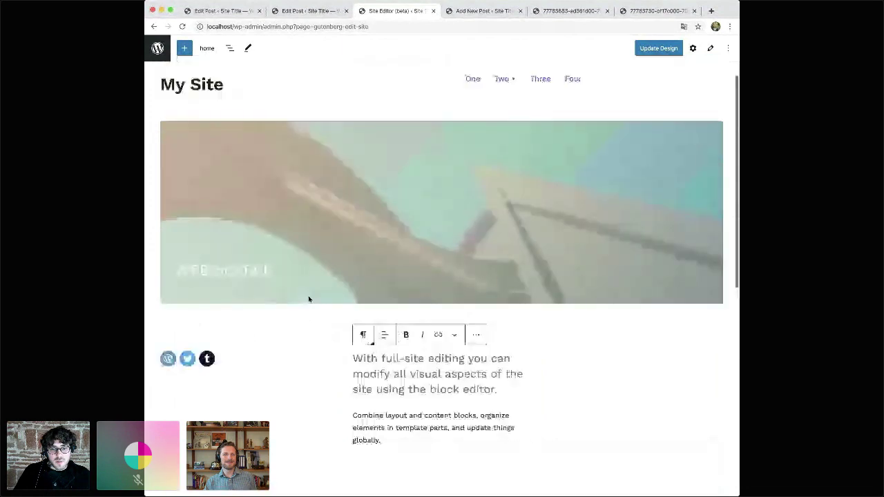
left_click(279, 368)
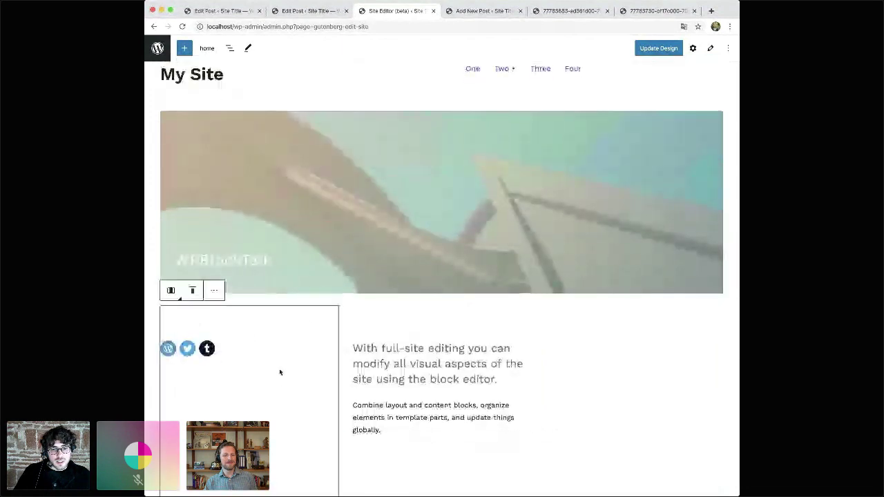
left_click(414, 349)
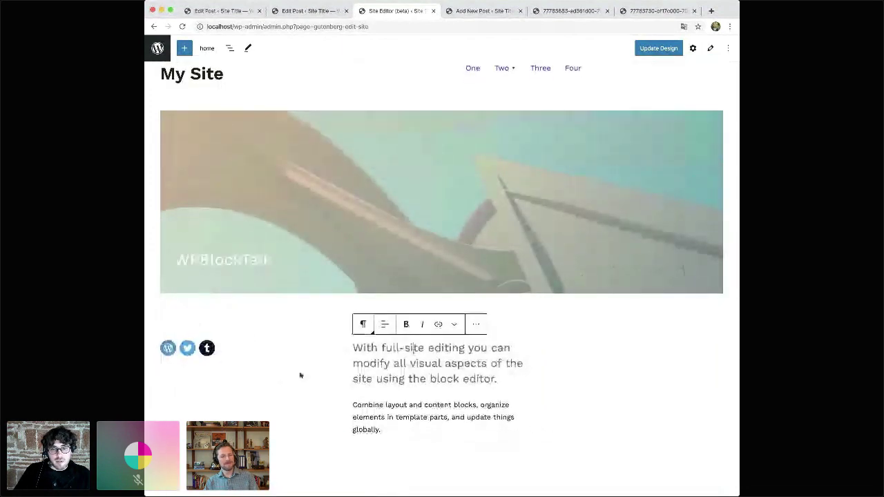
scroll(300, 375, "down", 1)
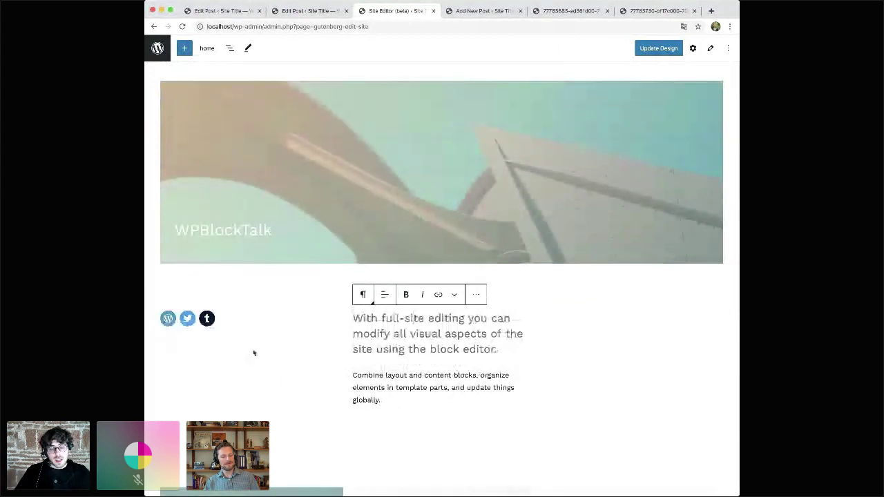
left_click(243, 329)
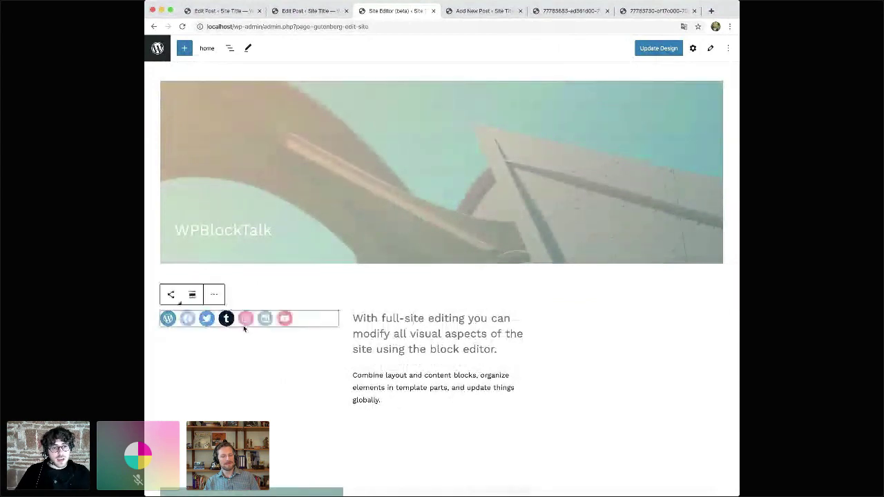
left_click(230, 367)
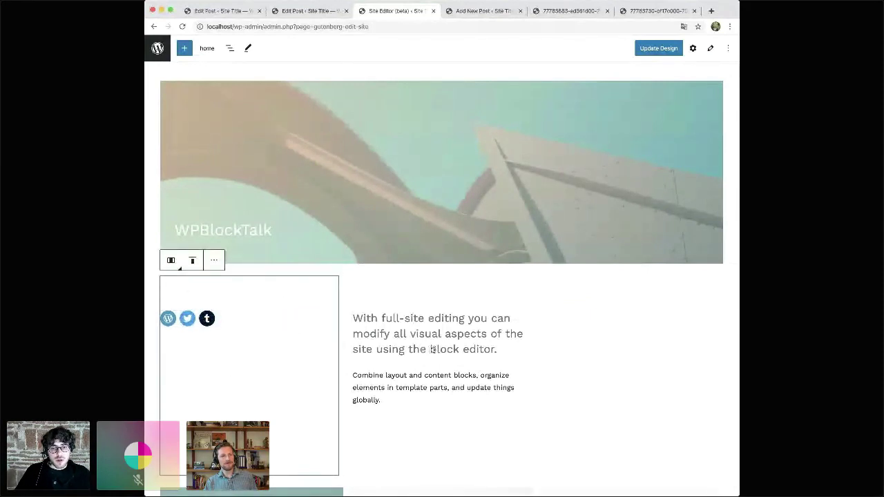
scroll(433, 349, "down", 2)
scroll(432, 350, "down", 3)
left_click(398, 240)
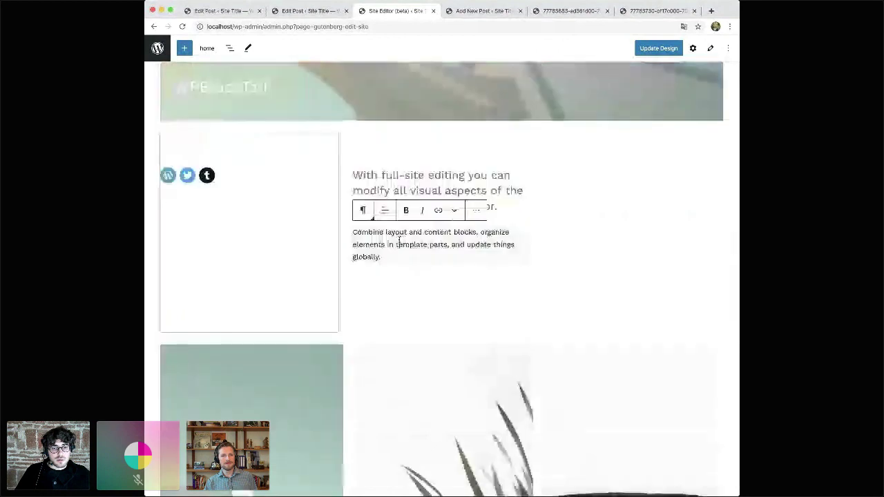
scroll(398, 240, "down", 3)
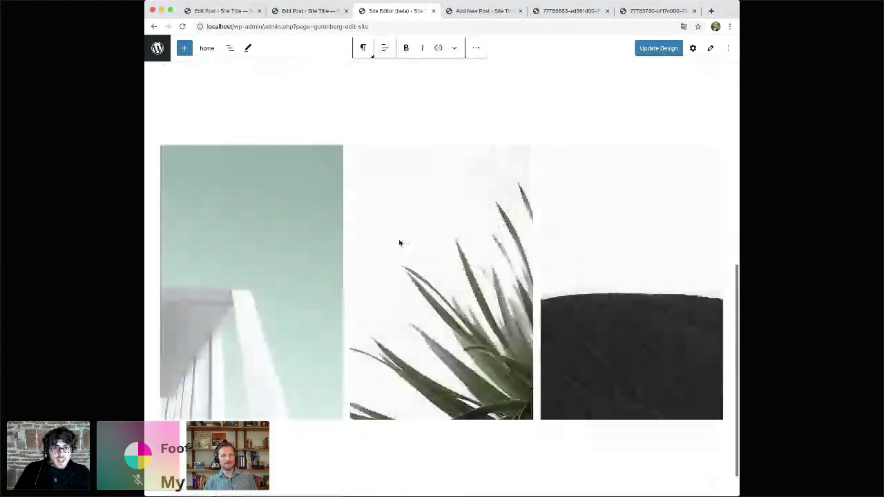
scroll(400, 243, "up", 6)
left_click(215, 110)
- Replace the last word of the header site title by typing 'Awesome Site'
key("End")
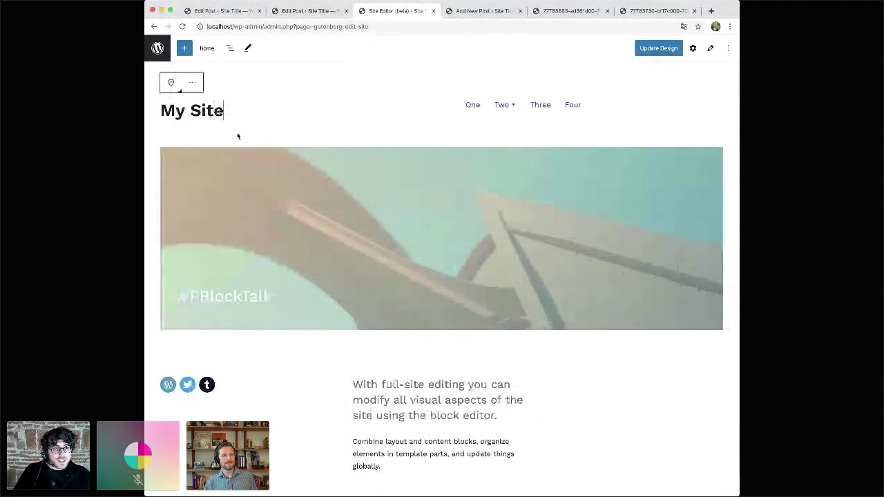
scroll(468, 322, "down", 3)
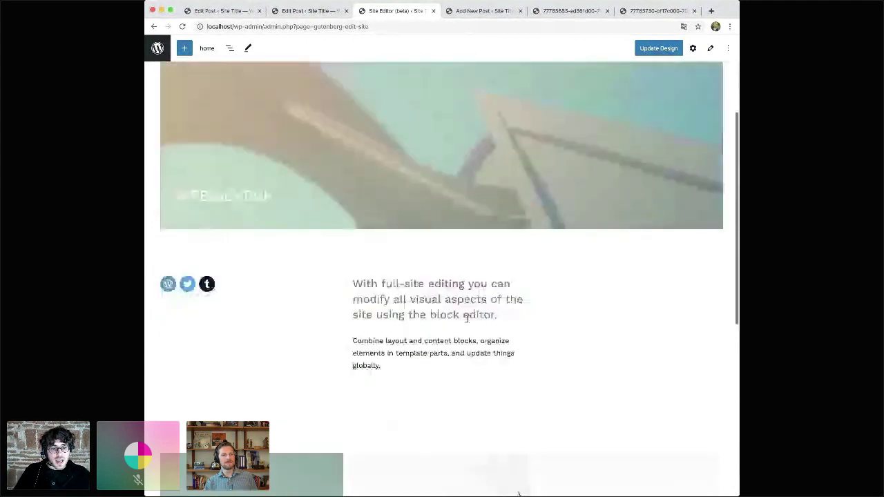
scroll(467, 317, "down", 10)
scroll(279, 417, "up", 12)
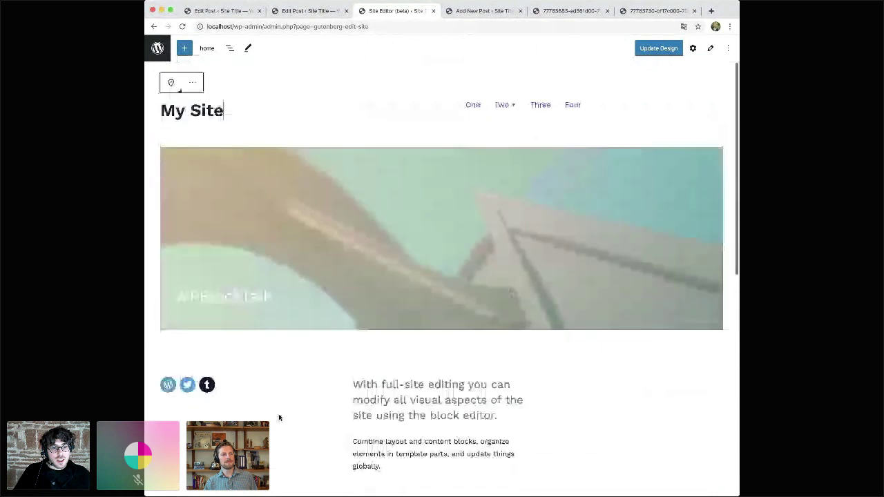
key("alt+shift+Left")
type("Awesome Site")
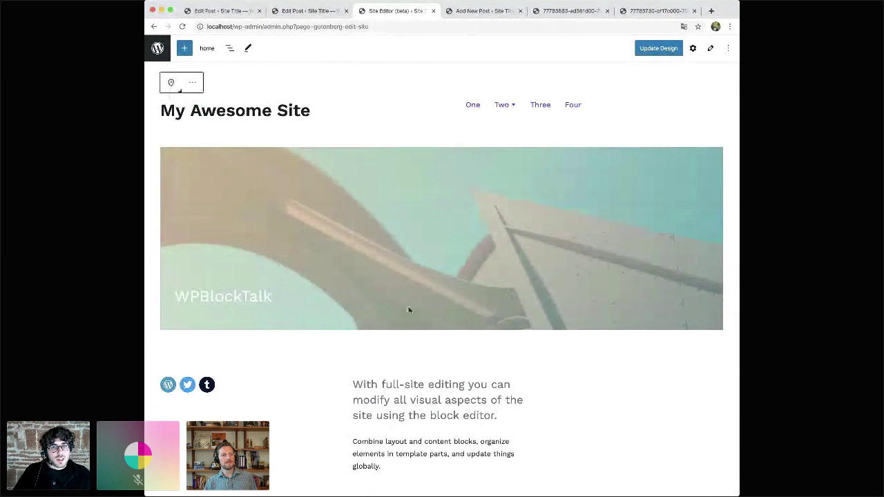
- Reselect the word 'Site' in the site title, check the footer, then select the cover
scroll(409, 311, "down", 3)
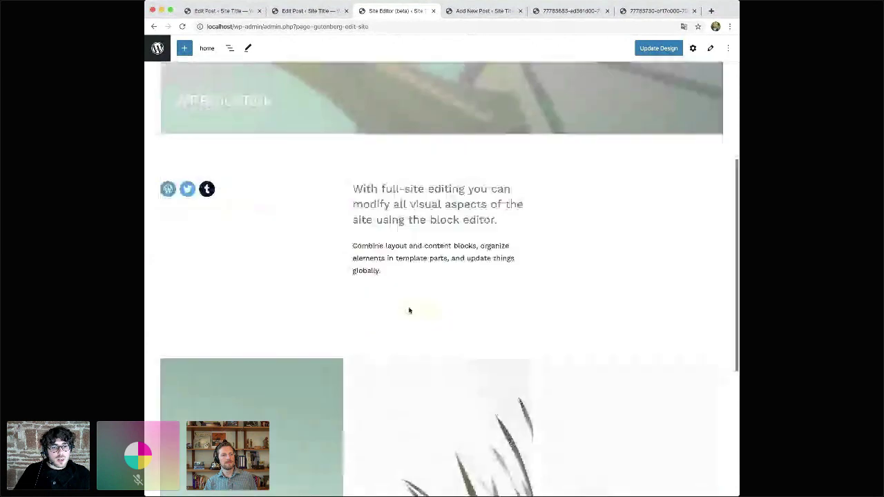
scroll(355, 384, "down", 4)
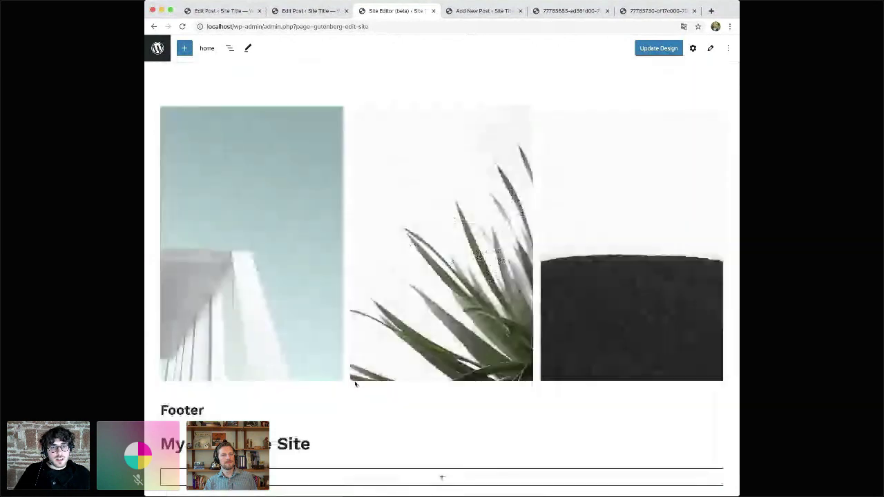
scroll(366, 400, "up", 8)
key("shift+alt+Left")
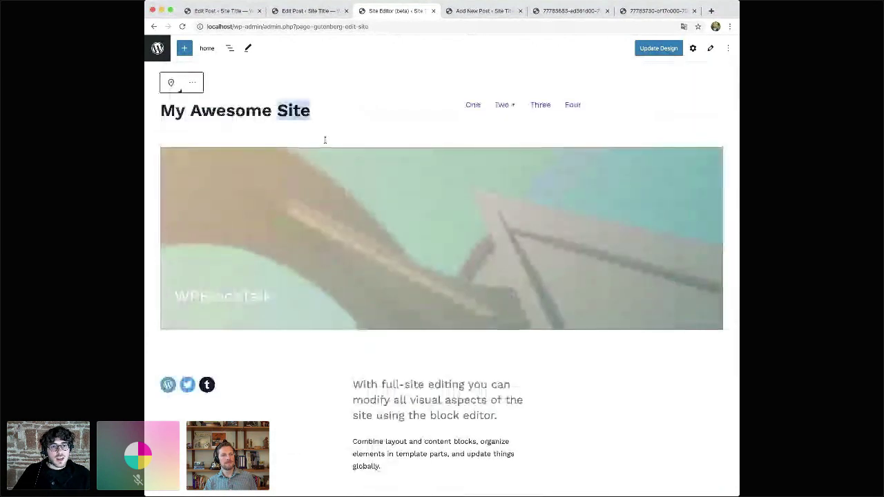
scroll(332, 276, "down", 3)
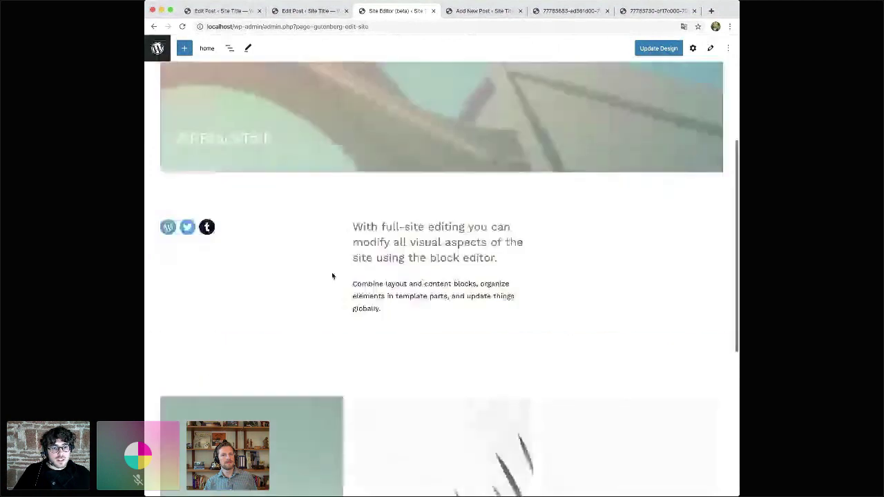
scroll(332, 277, "down", 5)
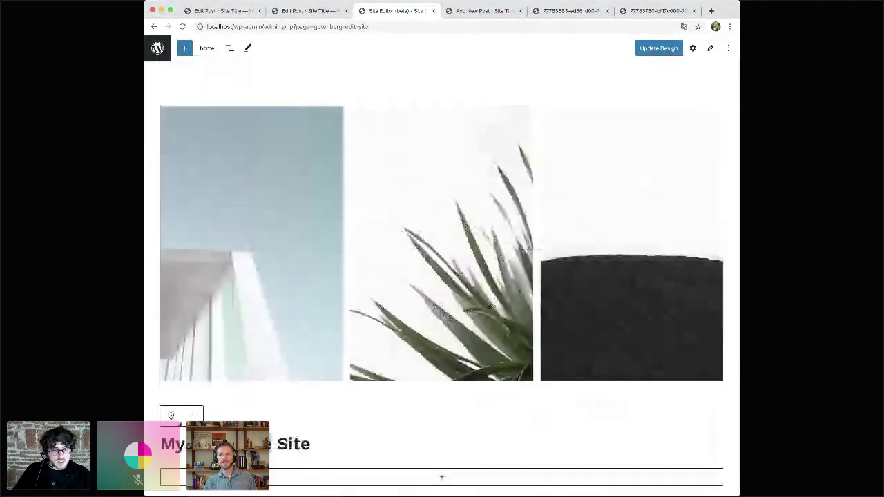
scroll(345, 330, "up", 10)
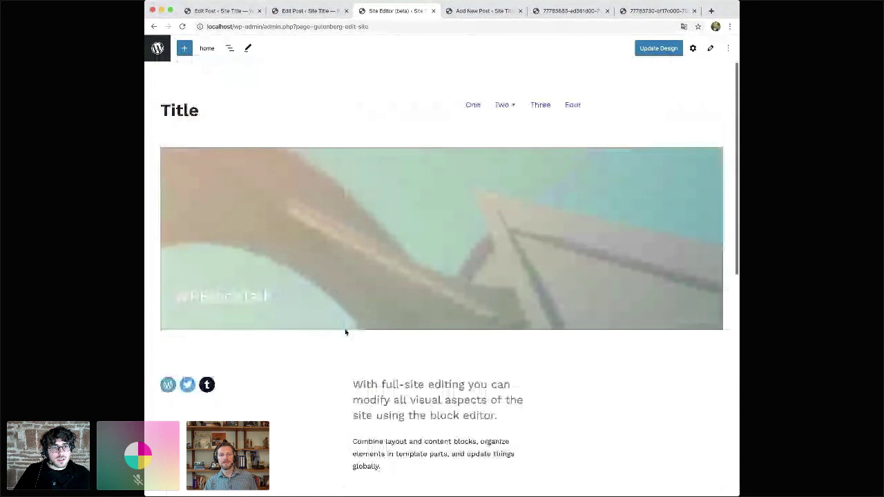
left_click(180, 109)
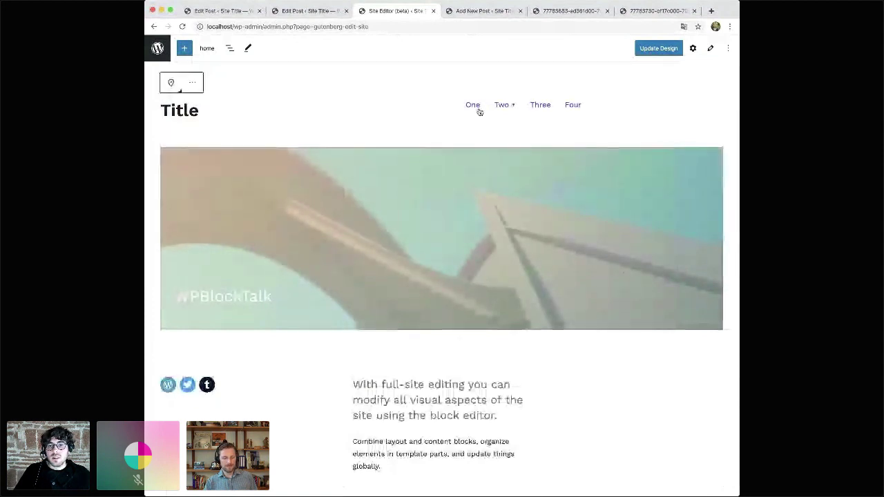
left_click(382, 232)
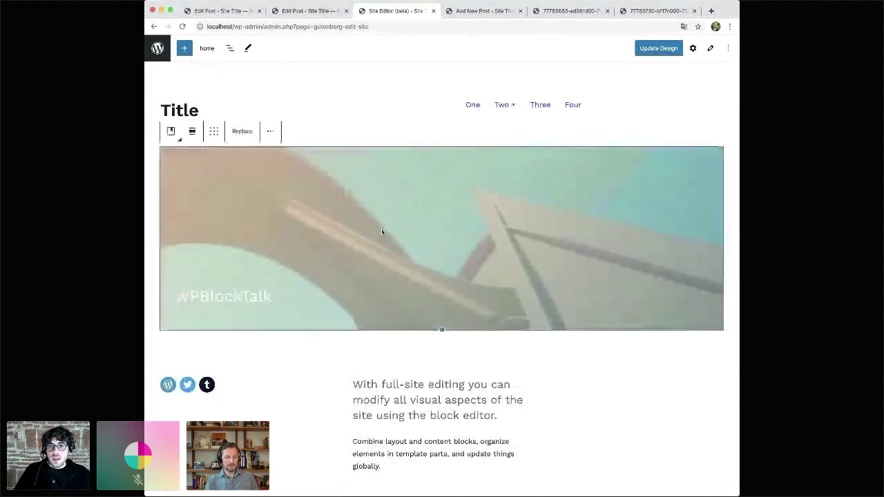
left_click(664, 49)
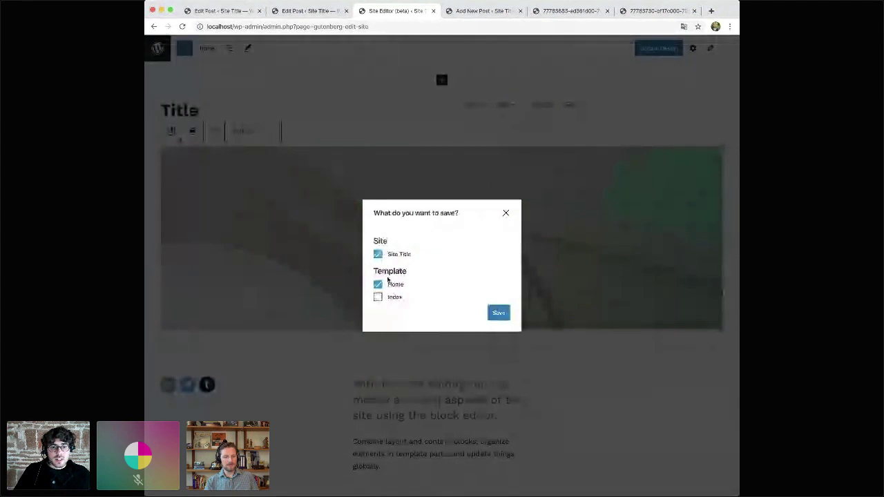
left_click(505, 215)
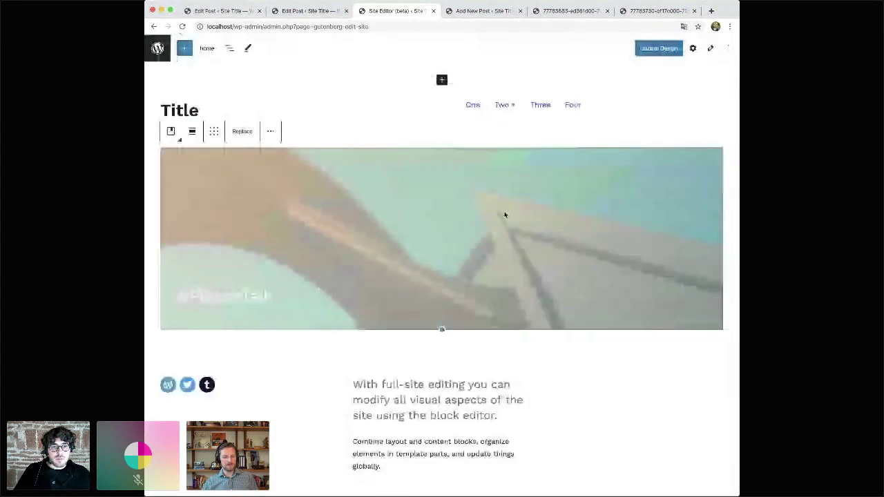
left_click(470, 106)
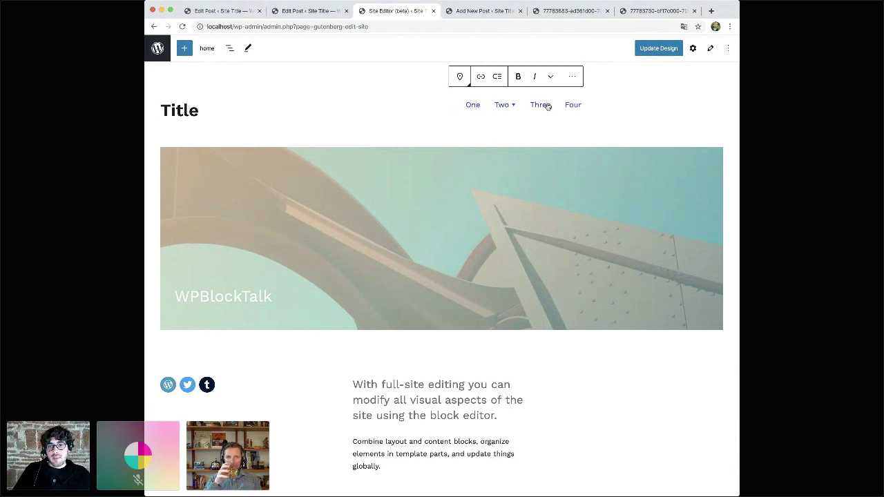
- Rename the header menu items One to 'Home' and Three to 'Contact'
double_click(474, 105)
type("Home")
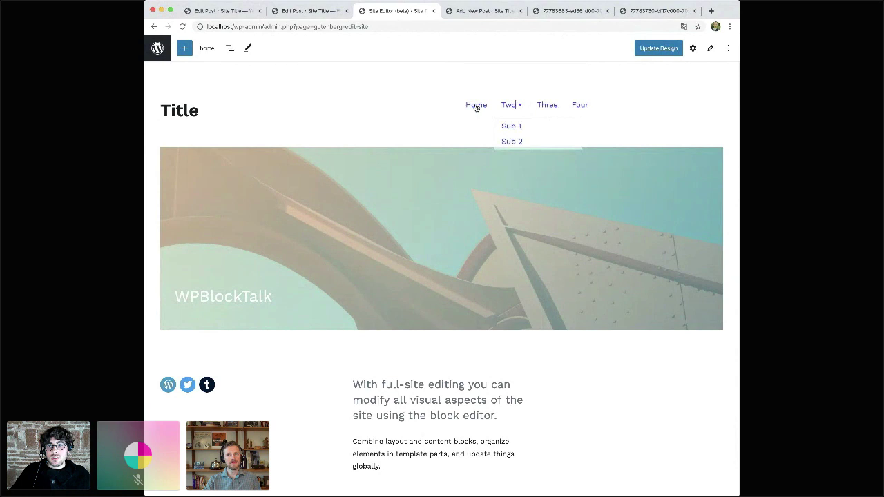
left_click(546, 104)
double_click(548, 105)
type("Contact")
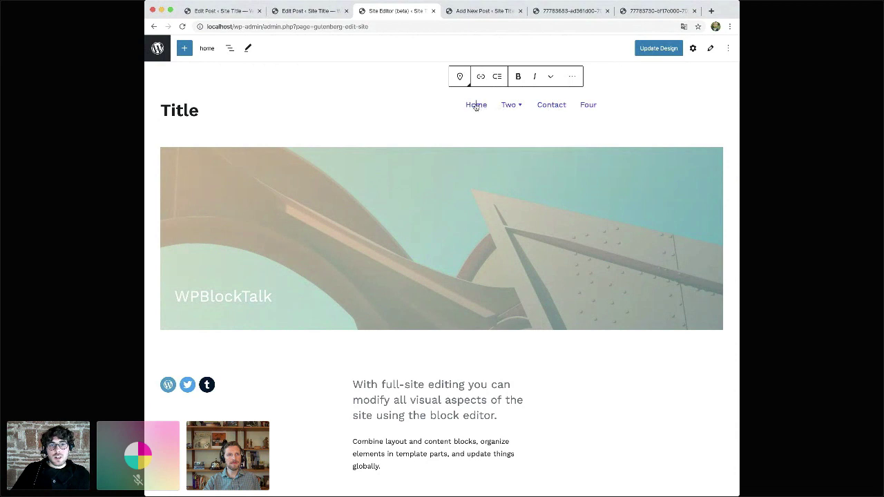
- Open and close the list view, then recheck the Home and Contact labels
left_click(228, 50)
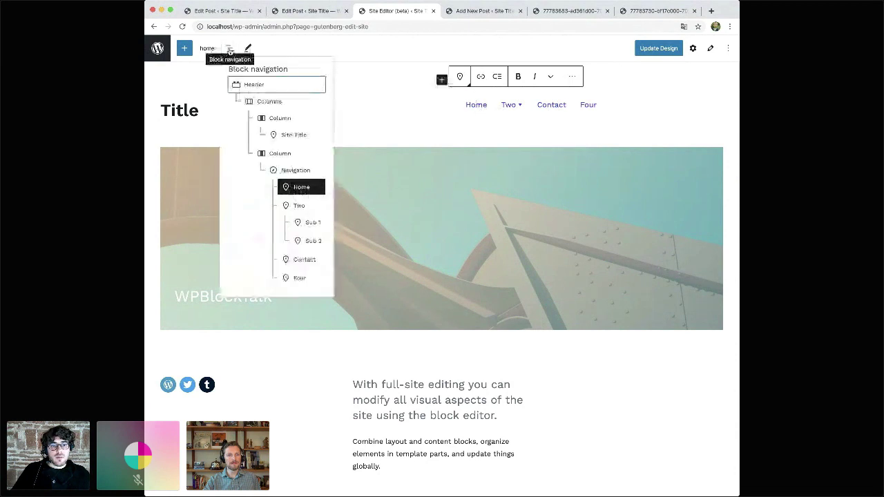
left_click(480, 107)
double_click(478, 107)
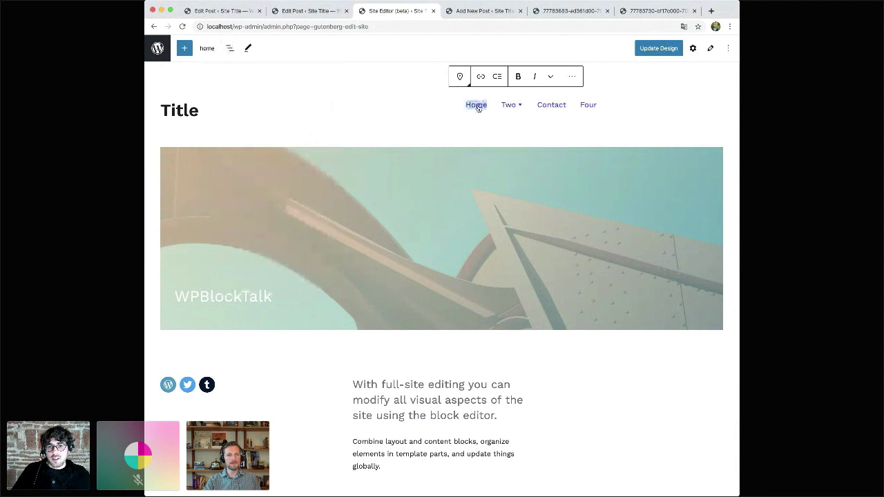
double_click(563, 109)
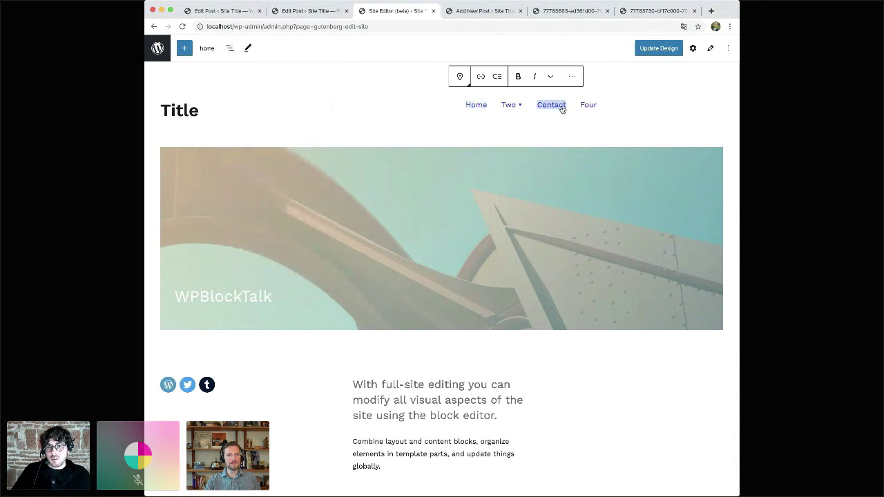
left_click(474, 109)
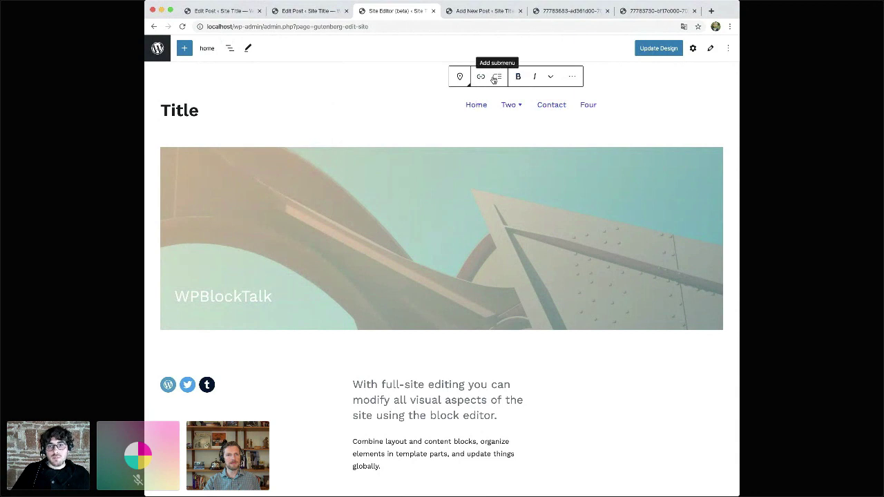
left_click(230, 49)
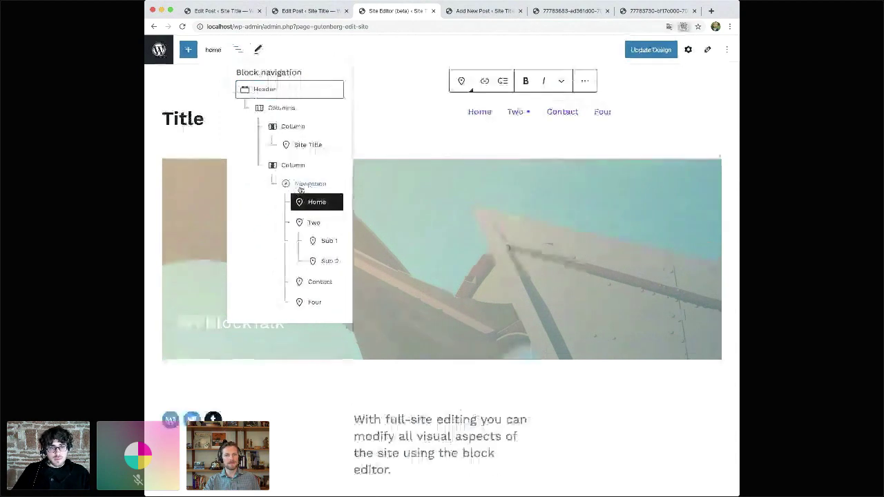
key("super+equal")
key("super+equal")
key("super+equal")
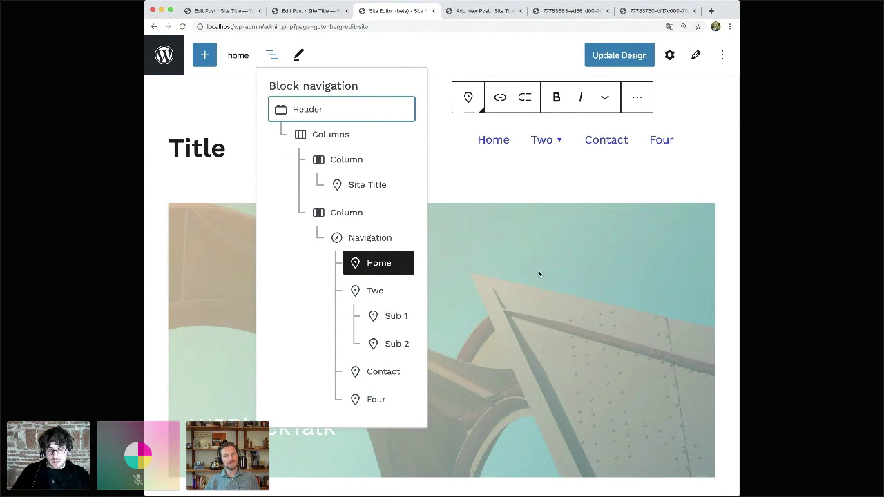
key("super+minus")
key("super+minus")
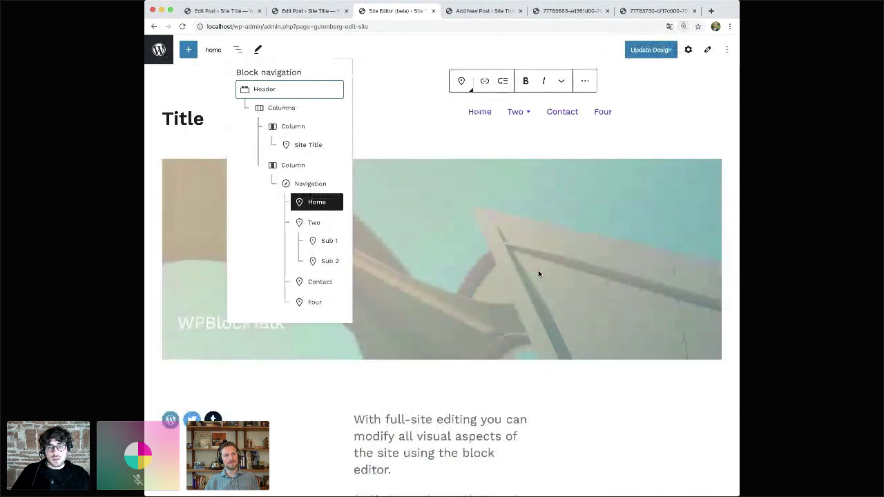
left_click(480, 112)
key("super+minus")
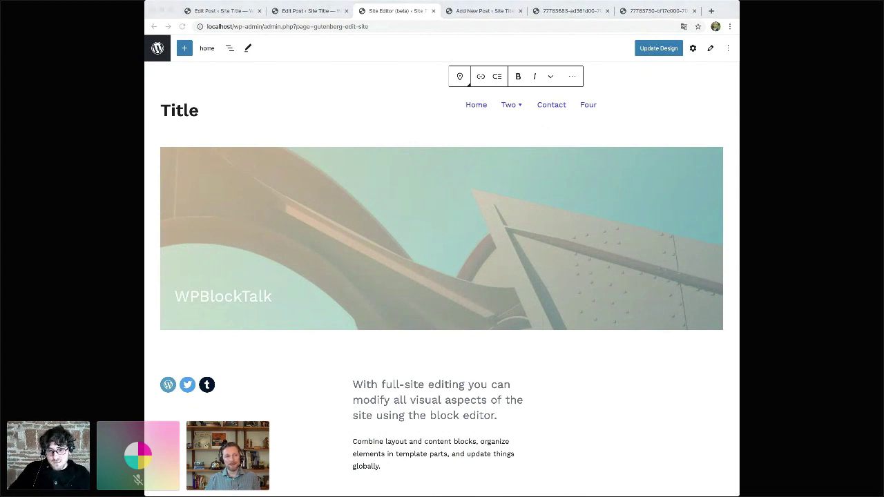
key("super+Tab")
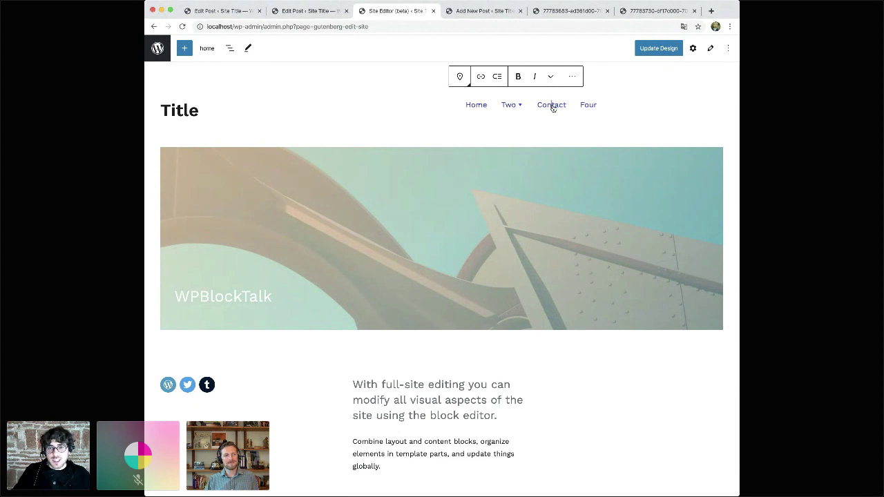
- Shift the Contact link with the move arrows until it sits second, right after Home
mouse_move(458, 76)
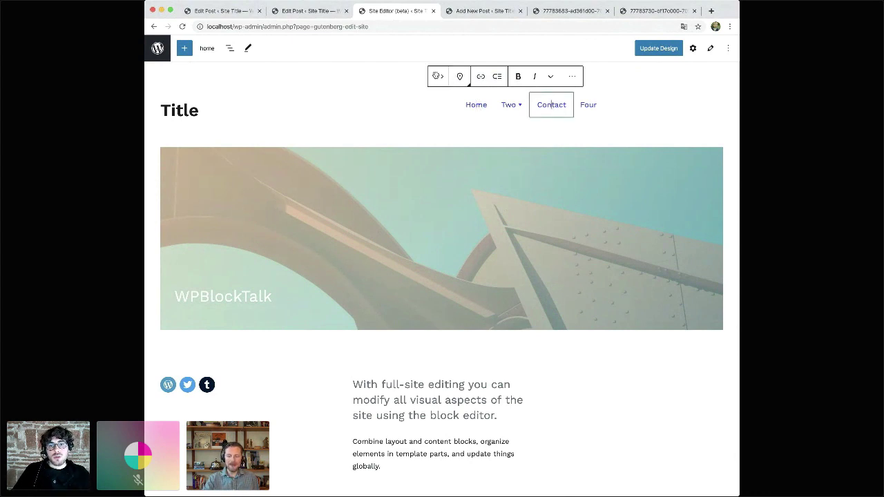
left_click(435, 76)
left_click(434, 77)
left_click(442, 77)
left_click(442, 77)
left_click(442, 77)
left_click(434, 76)
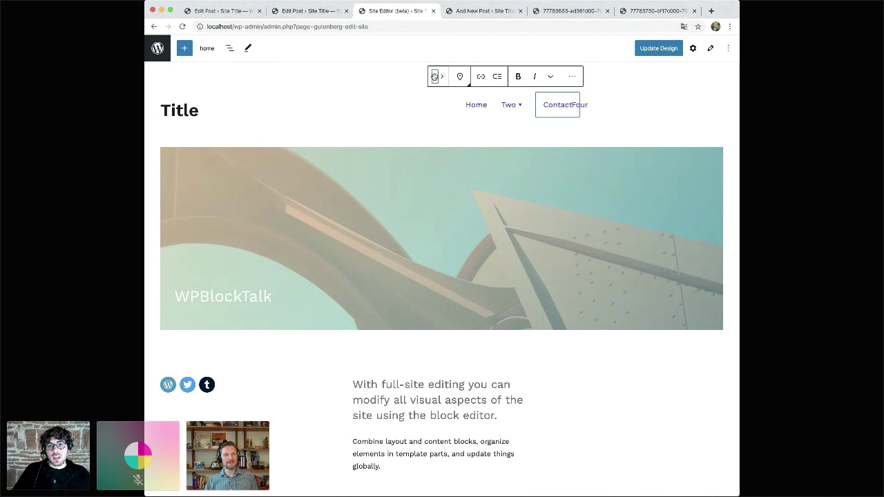
left_click(435, 76)
left_click(435, 77)
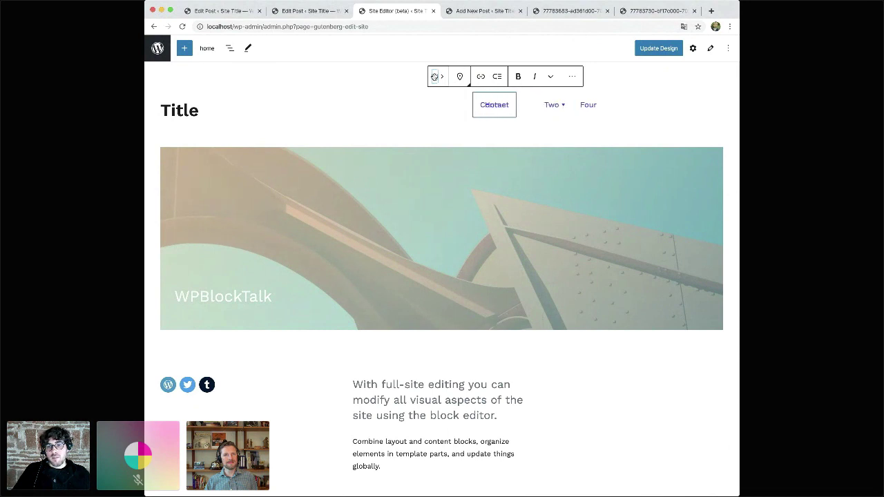
left_click(442, 76)
left_click(188, 386)
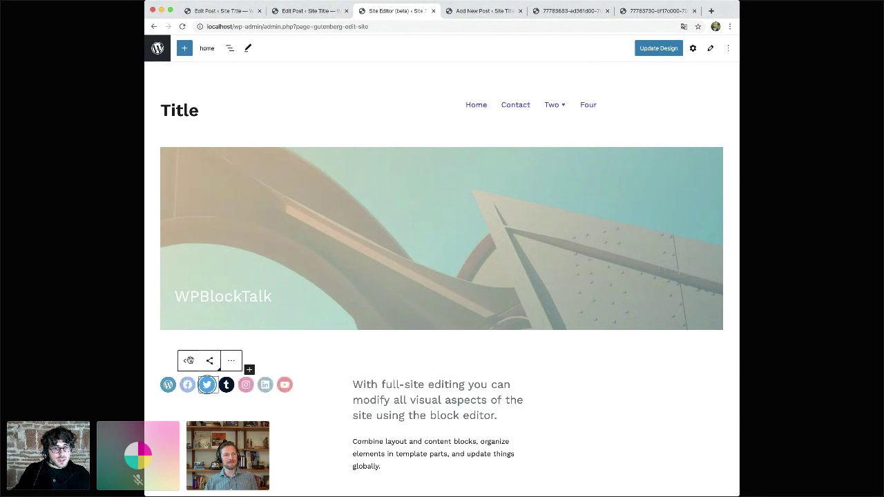
- Move the Twitter icon to first place in the social icons row
left_click(185, 360)
left_click(168, 360)
left_click(454, 412)
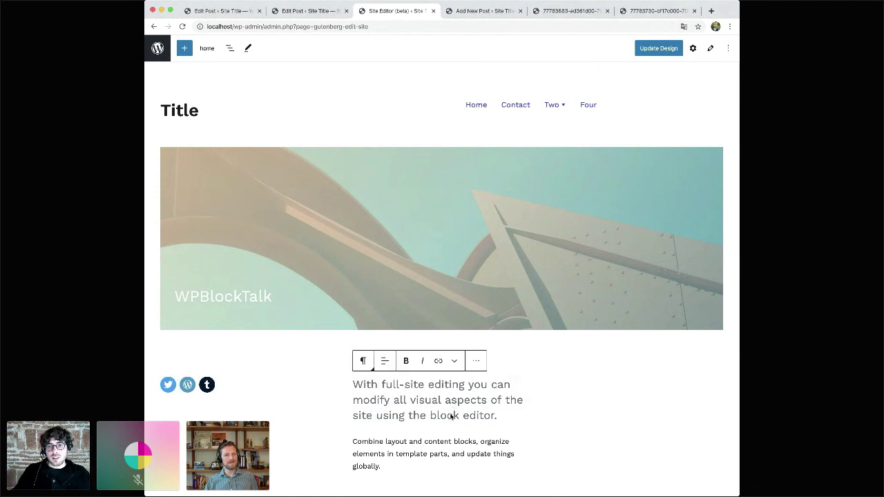
left_click(345, 201)
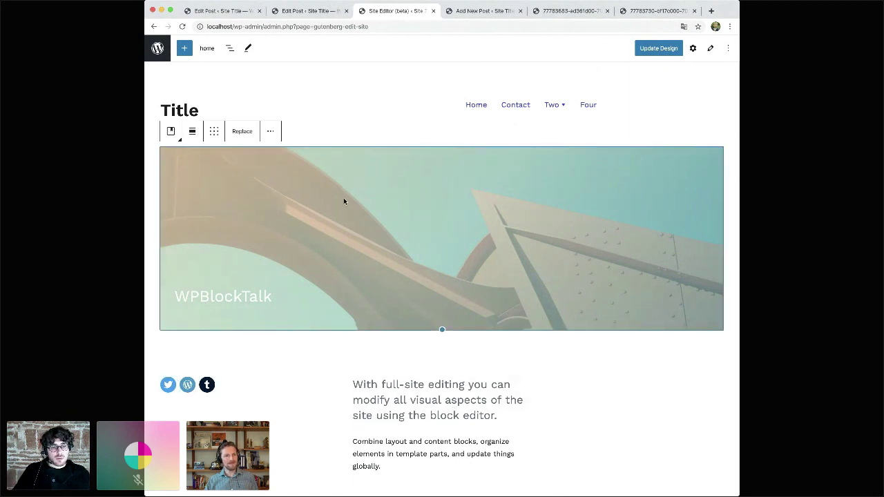
scroll(344, 202, "down", 3)
scroll(344, 201, "down", 3)
scroll(343, 197, "up", 1)
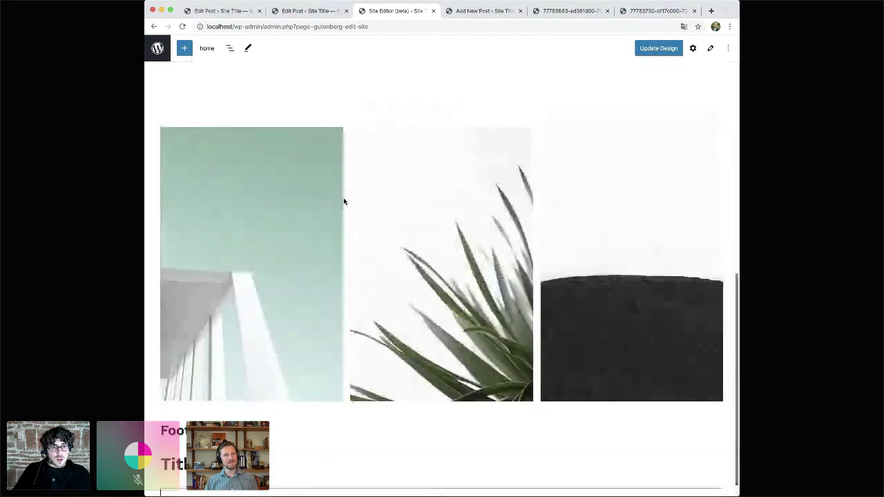
- Move the gallery's plant photo from the middle to the right-hand slot
left_click(427, 234)
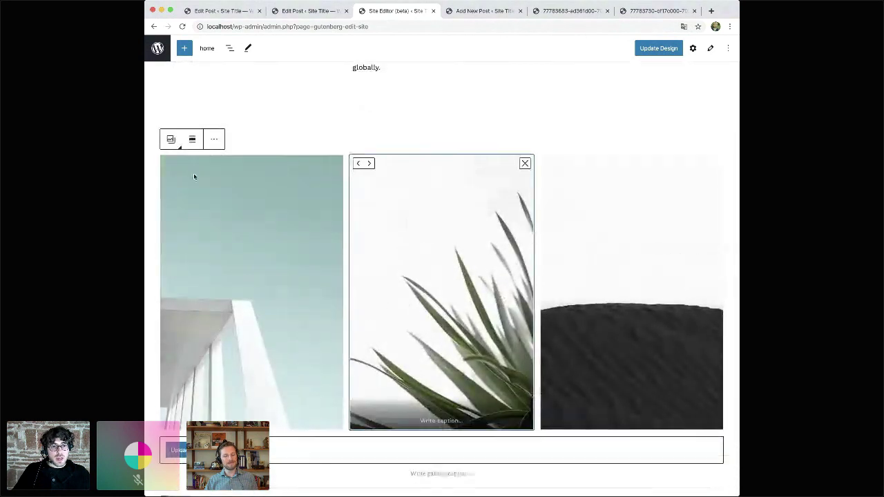
left_click(358, 163)
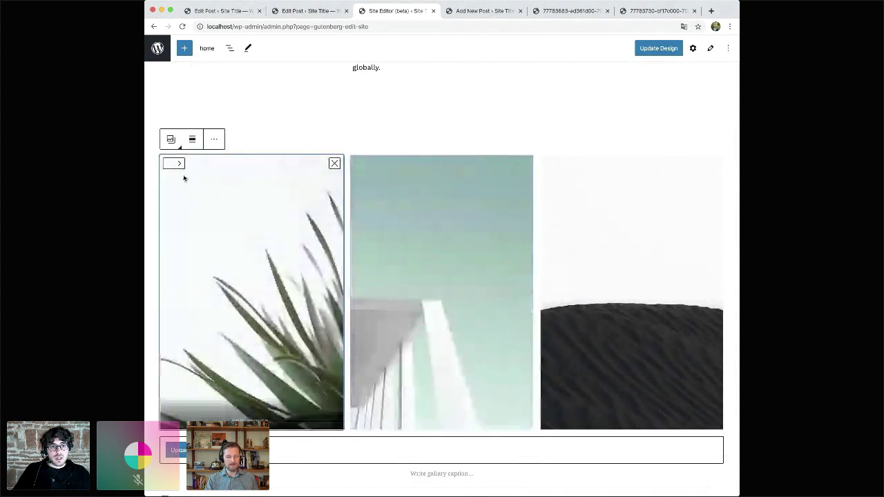
left_click(177, 164)
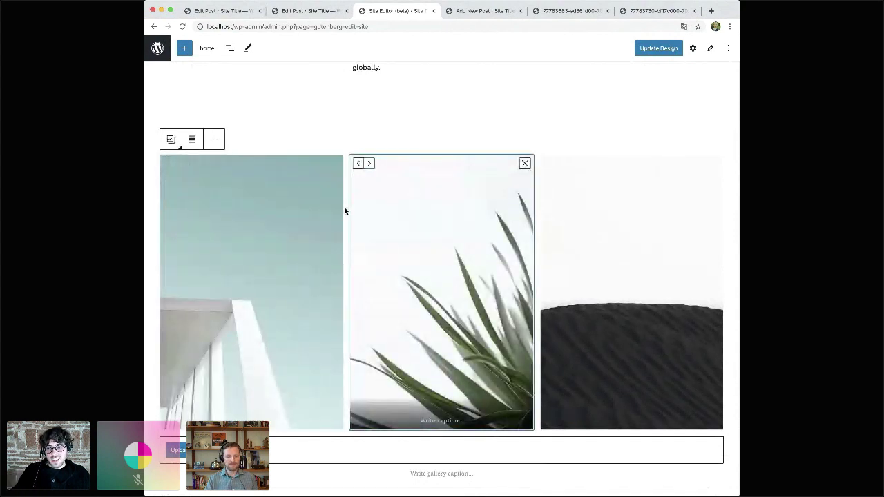
left_click(370, 163)
scroll(414, 230, "up", 10)
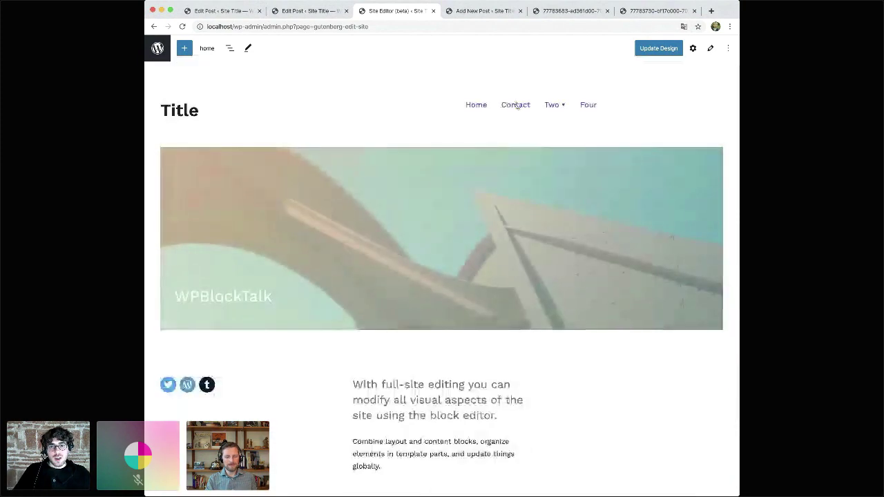
- Move the Contact link back after Two so the menu reads Home, Two, Contact, Four
left_click(509, 104)
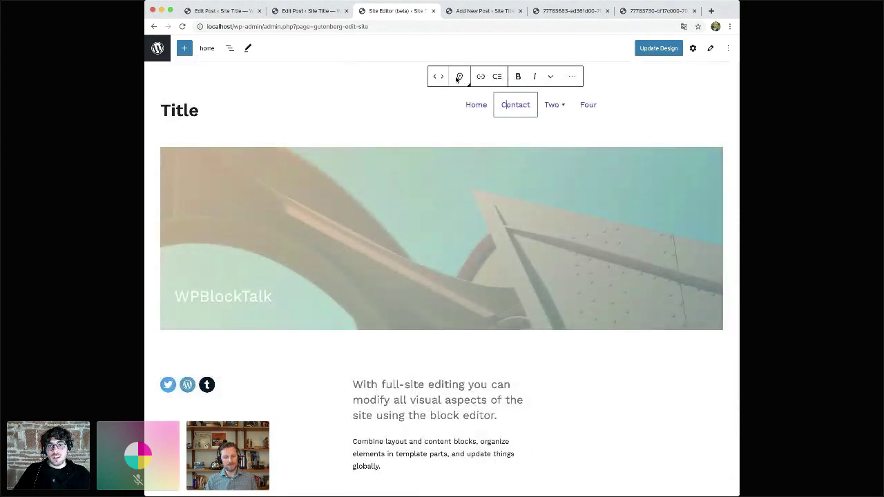
left_click(440, 76)
left_click(433, 76)
left_click(433, 76)
left_click(442, 76)
left_click(442, 76)
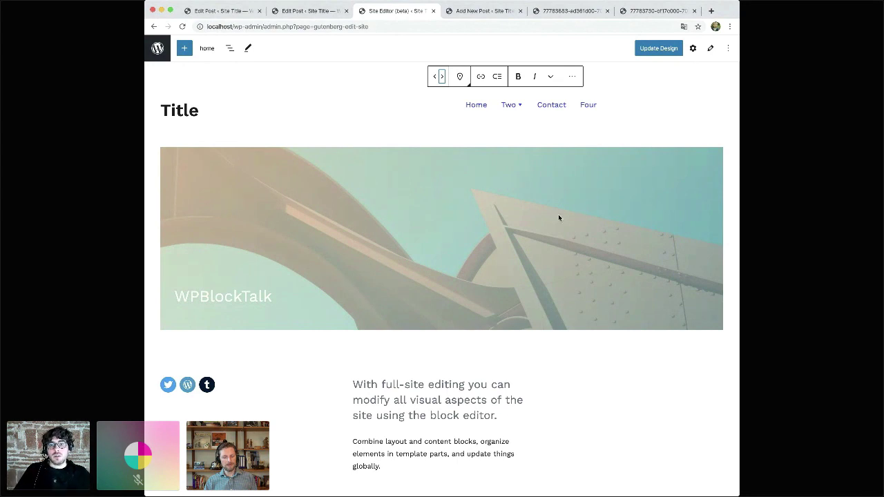
left_click(549, 108)
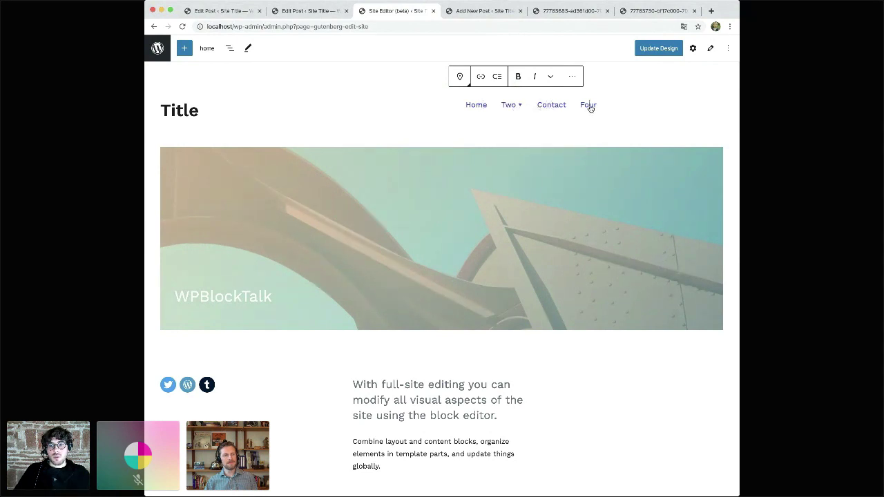
left_click(474, 109)
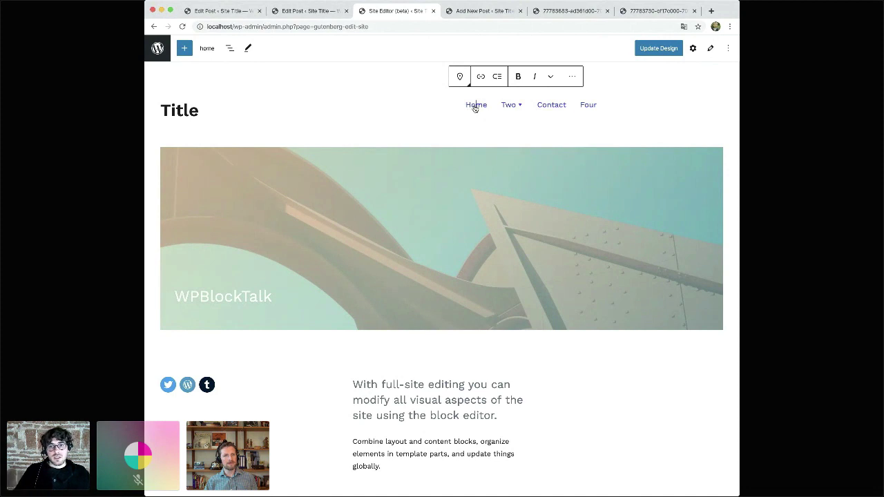
left_click(635, 106)
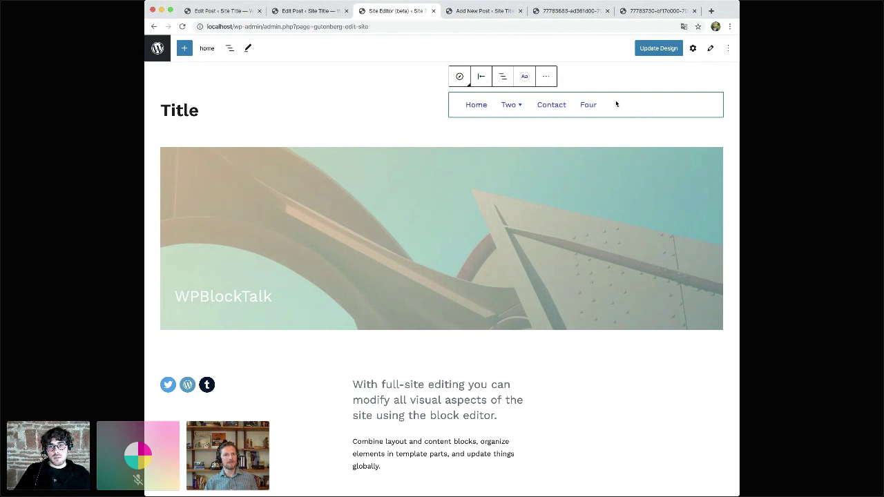
- Justify the header navigation items (Home, Two, Contact, Four) to the right
left_click(553, 107)
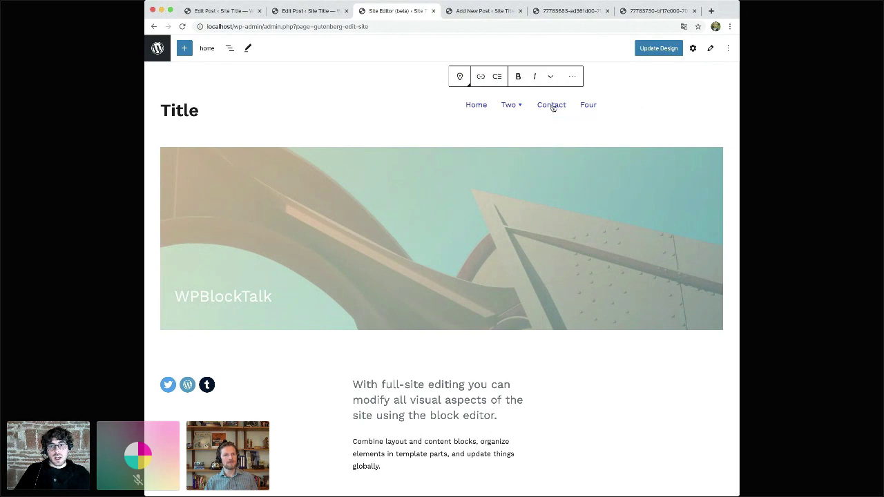
left_click(624, 106)
left_click(558, 104)
left_click(623, 103)
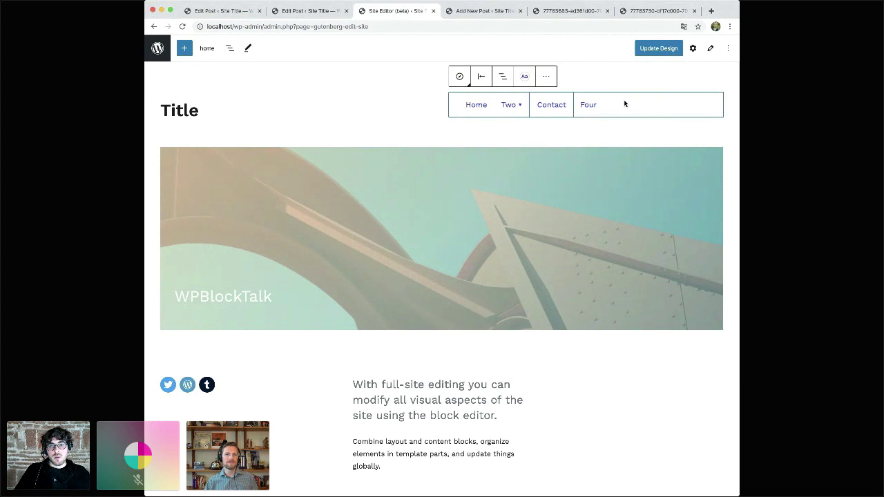
left_click(474, 81)
left_click(469, 139)
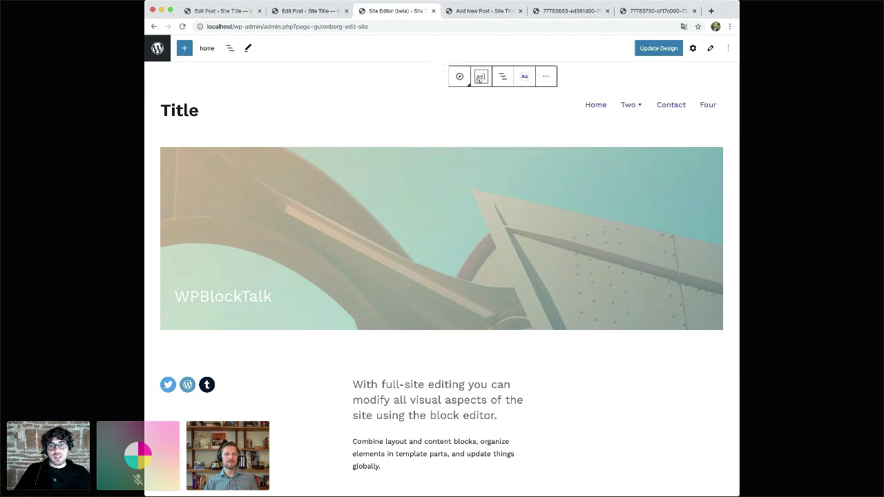
left_click(592, 105)
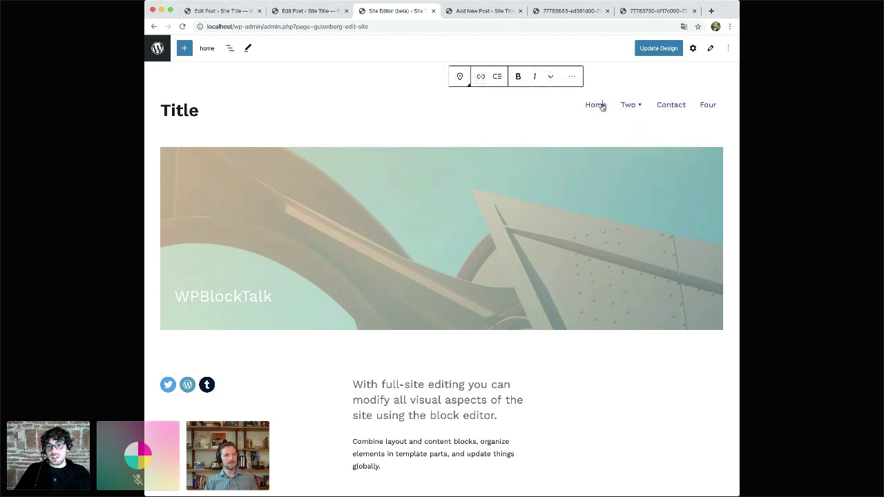
left_click(603, 106)
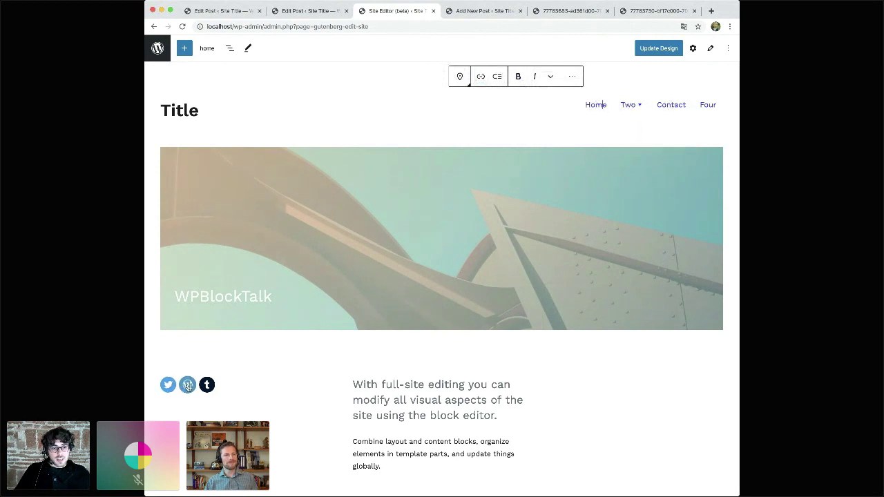
left_click(188, 385)
left_click(226, 385)
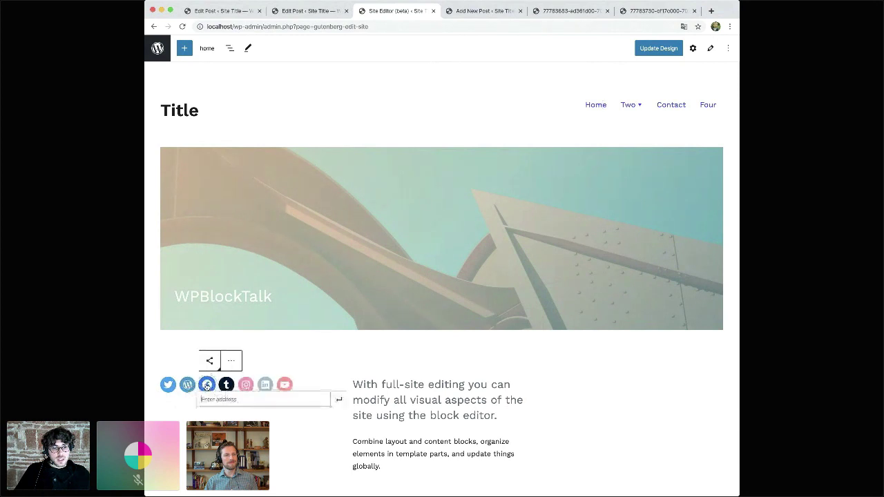
left_click(246, 385)
left_click(266, 385)
left_click(167, 385)
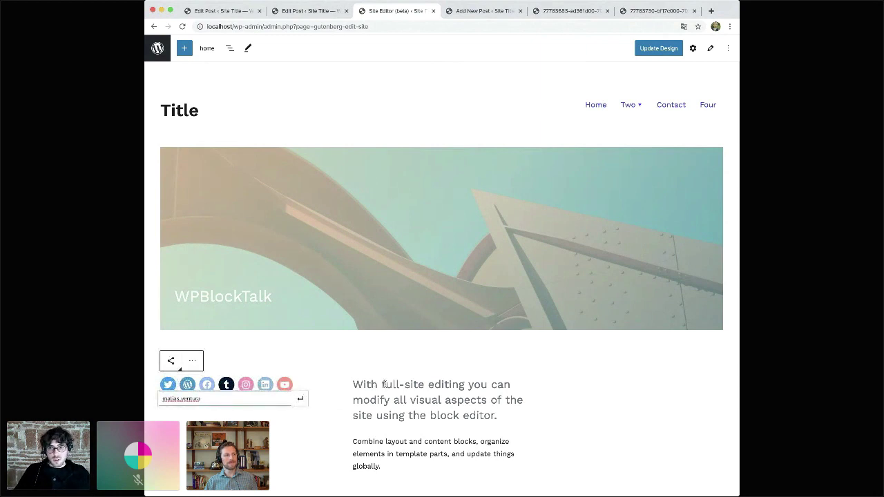
left_click(675, 107)
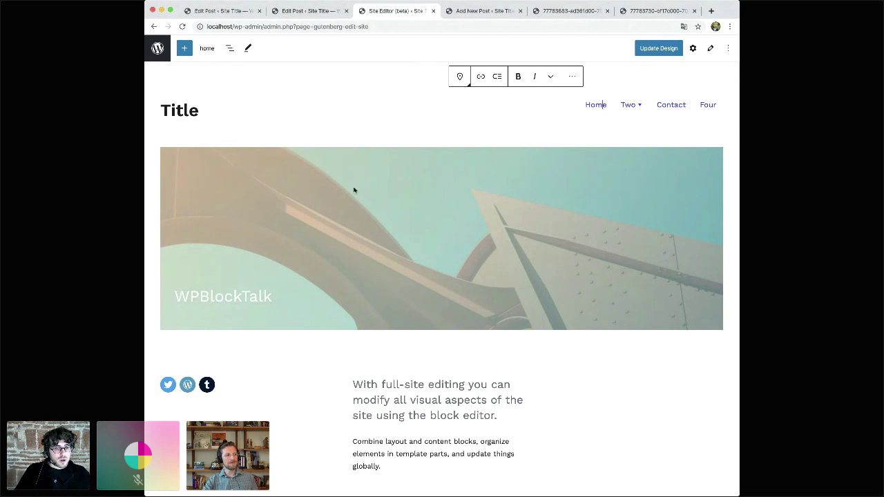
- Check the home template's site title and cover blocks, then bring up the templates list
left_click(385, 88)
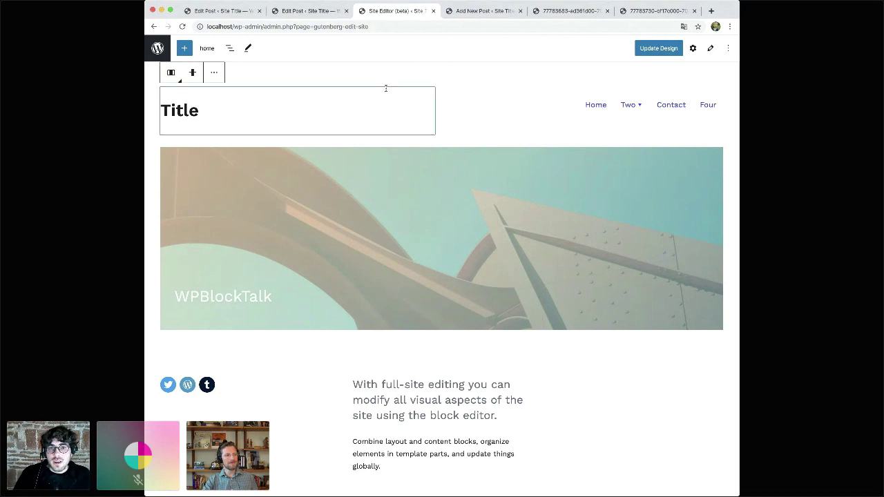
left_click(475, 212)
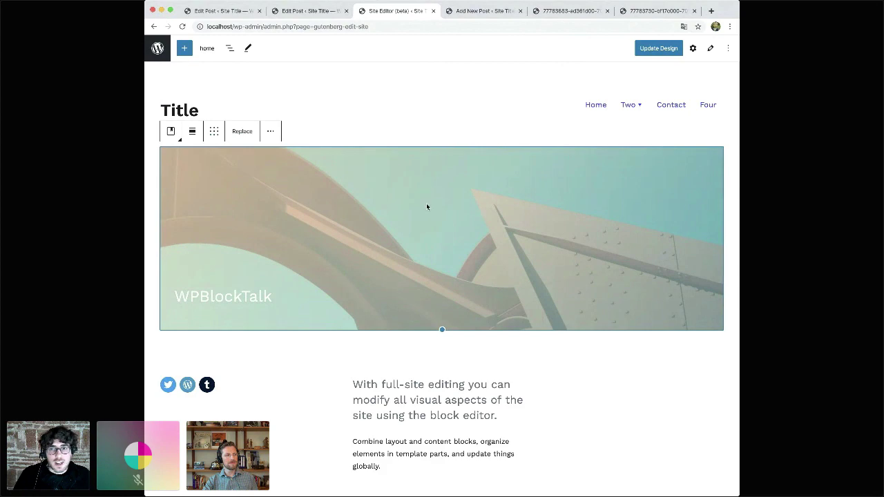
scroll(426, 206, "down", 5)
scroll(426, 205, "down", 3)
scroll(426, 205, "up", 8)
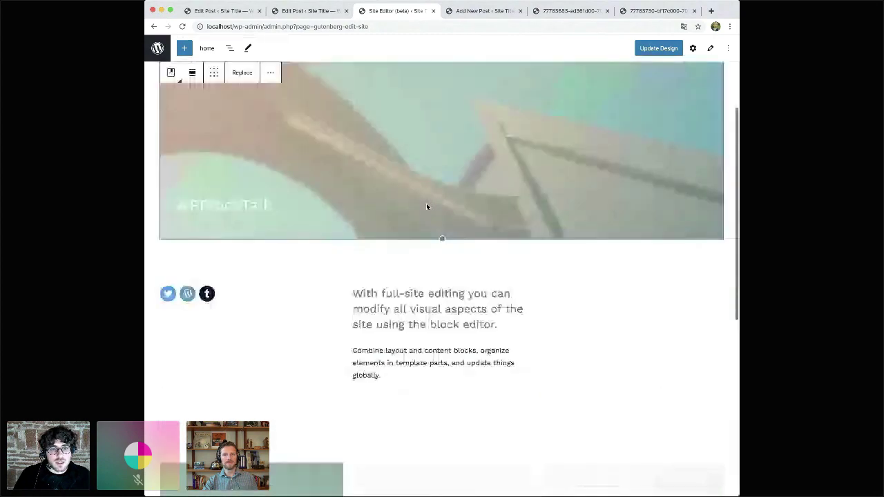
left_click(207, 48)
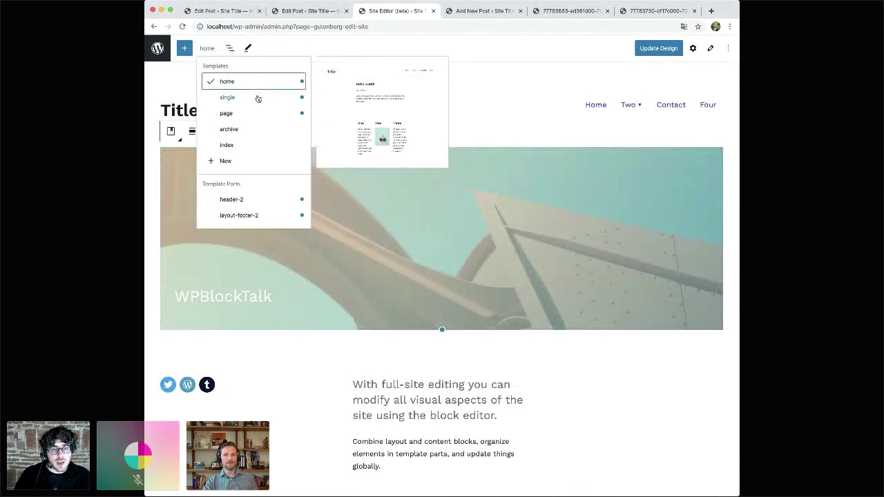
- Open the single template and inspect its heading, date and content blocks with block settings shown
left_click(257, 97)
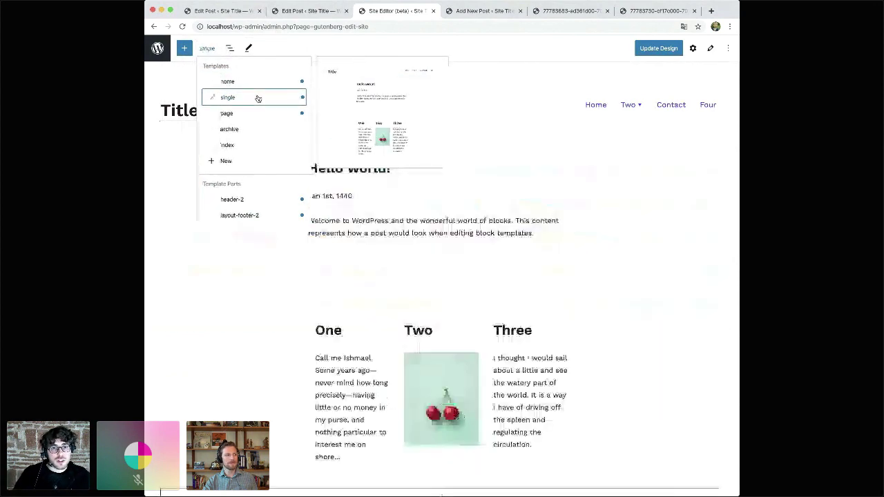
left_click(419, 228)
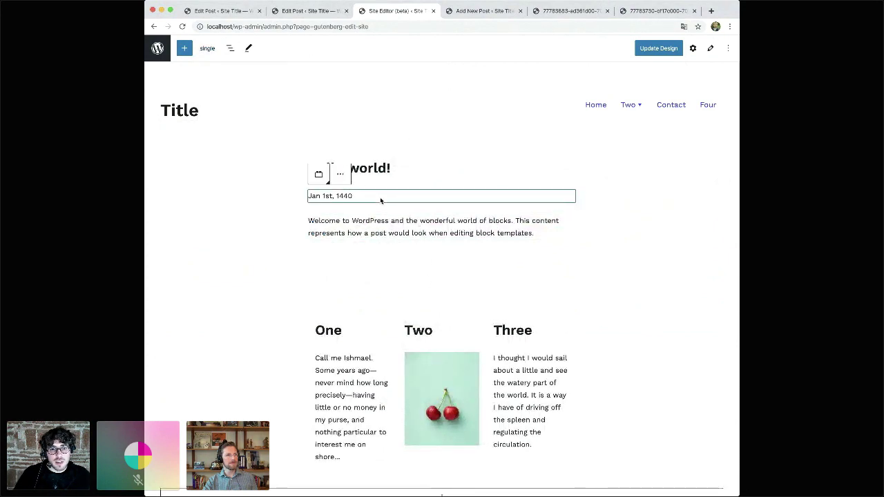
left_click(399, 173)
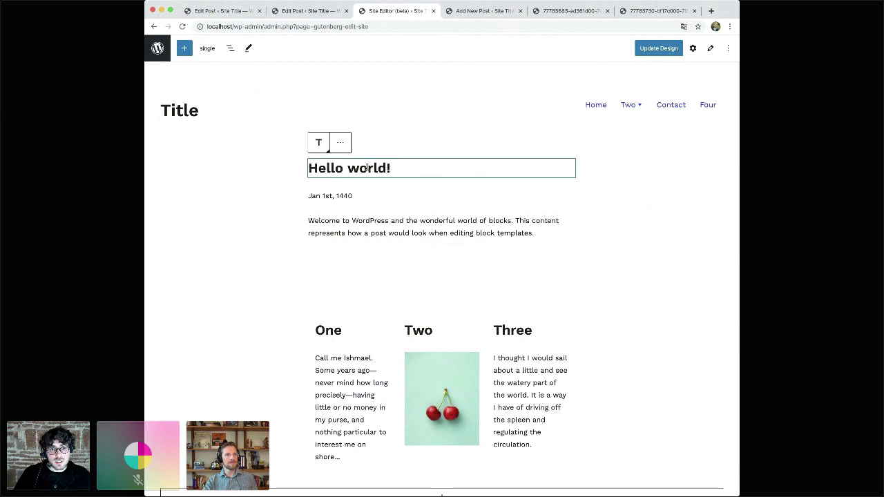
left_click(389, 224)
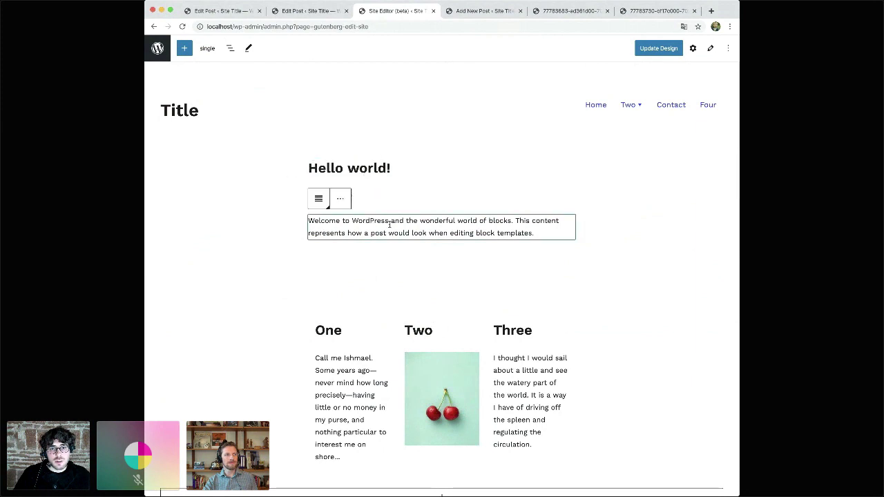
left_click(401, 195)
left_click(410, 172)
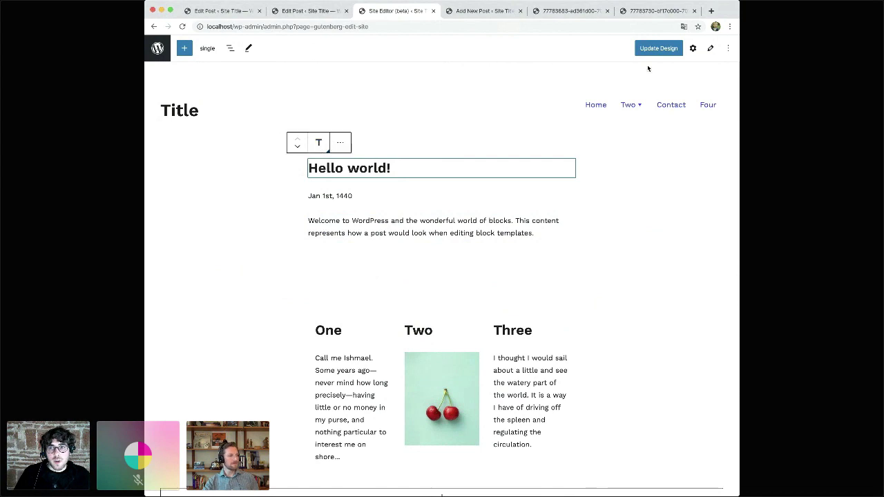
left_click(692, 49)
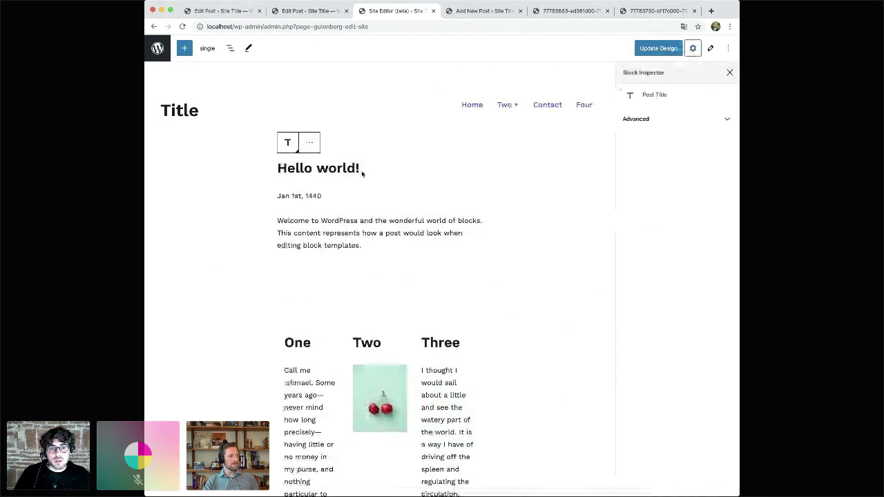
- Move the Jan 1st, 1440 Post Date block below the post content paragraph
left_click(320, 196)
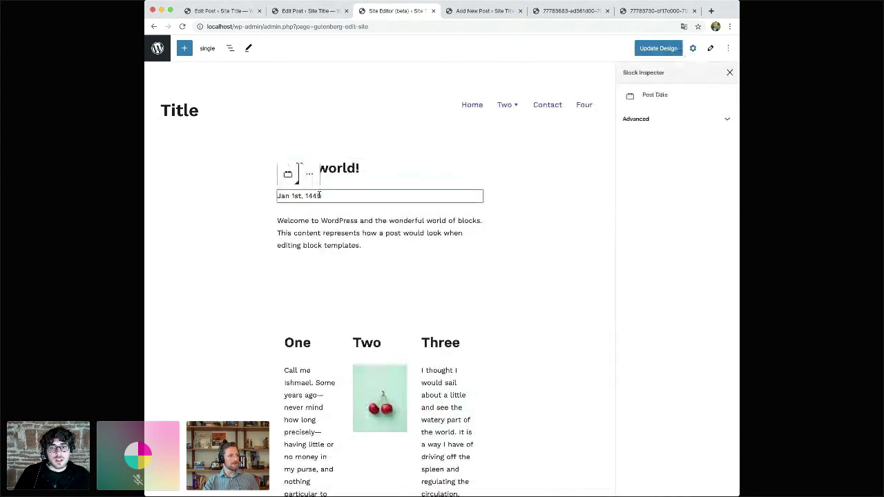
left_click(348, 230)
left_click(359, 200)
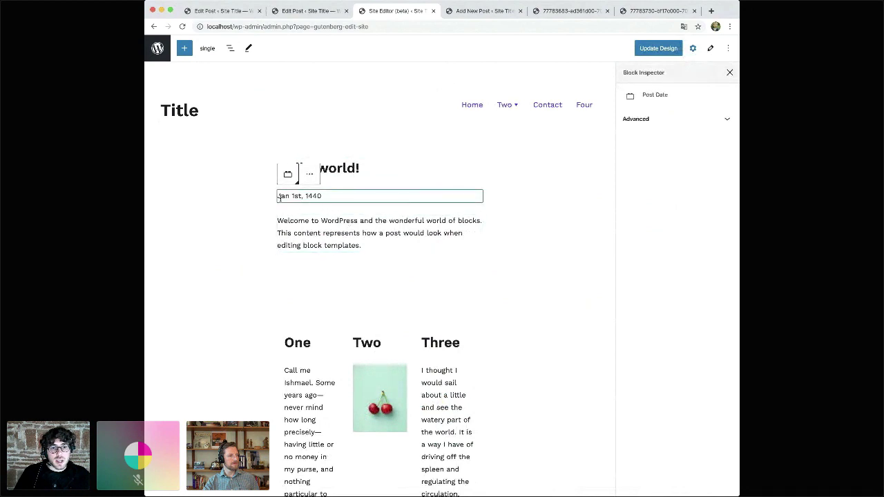
left_click(265, 177)
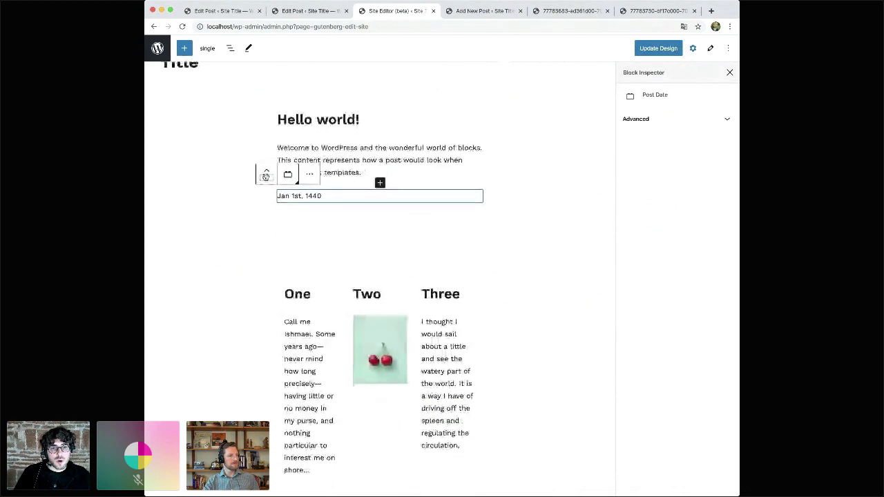
left_click(225, 209)
left_click(361, 171)
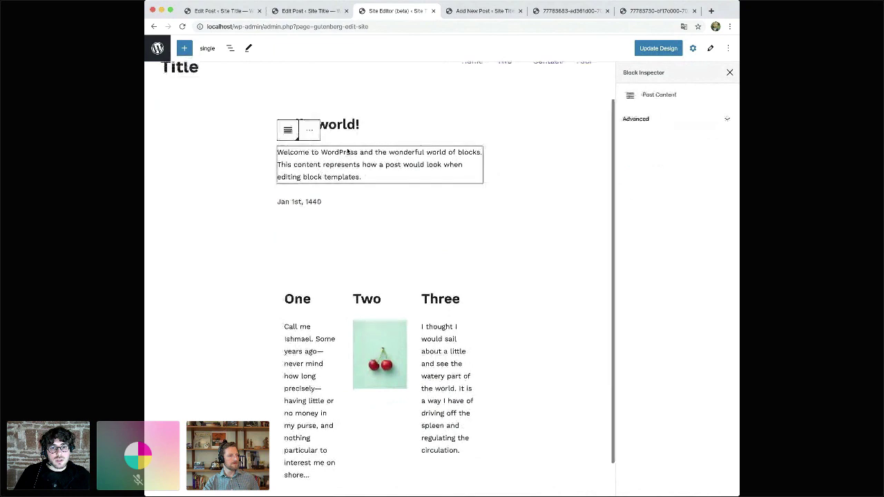
scroll(361, 237, "up", 2)
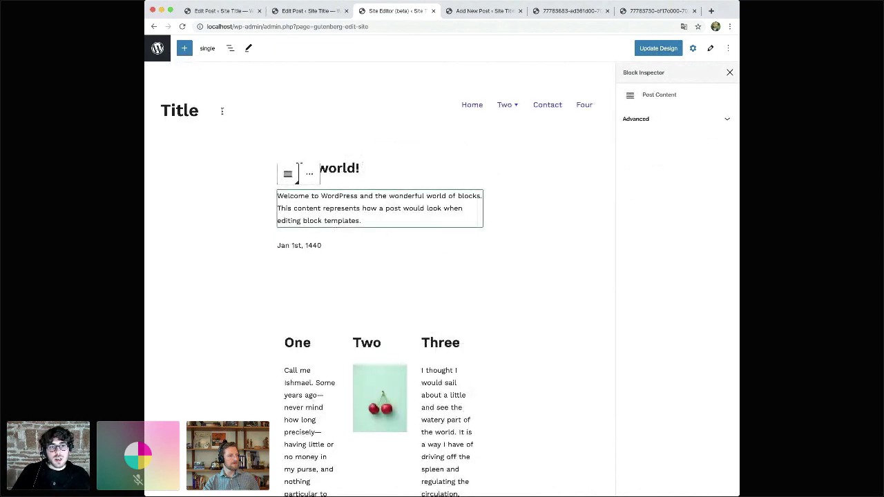
- Change the header site title to 'Title Some', then check it on the home and single templates
left_click(194, 112)
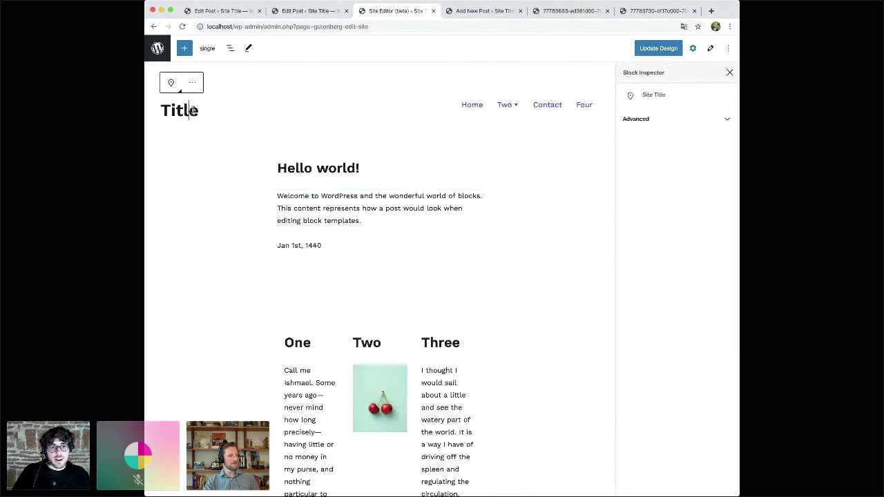
type("Some")
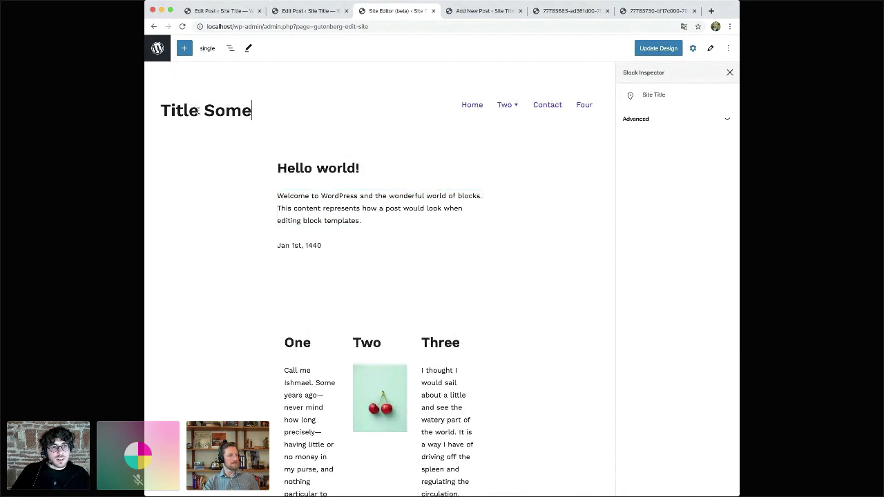
left_click(207, 49)
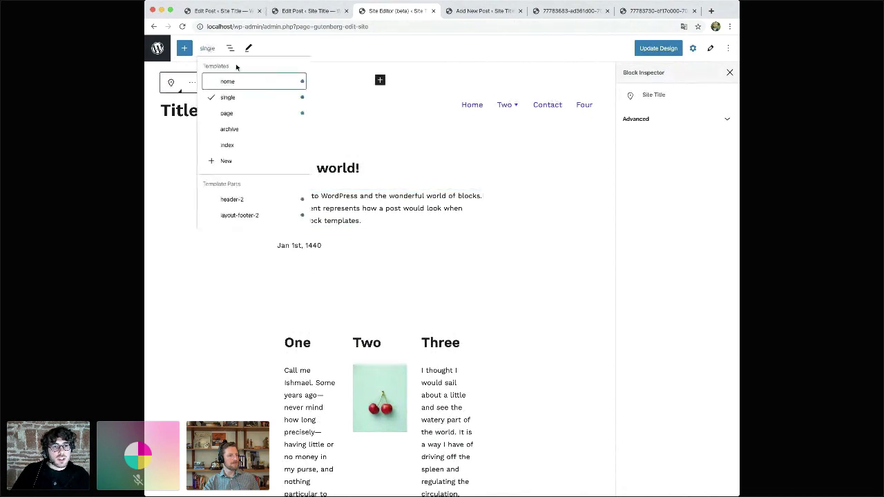
left_click(248, 82)
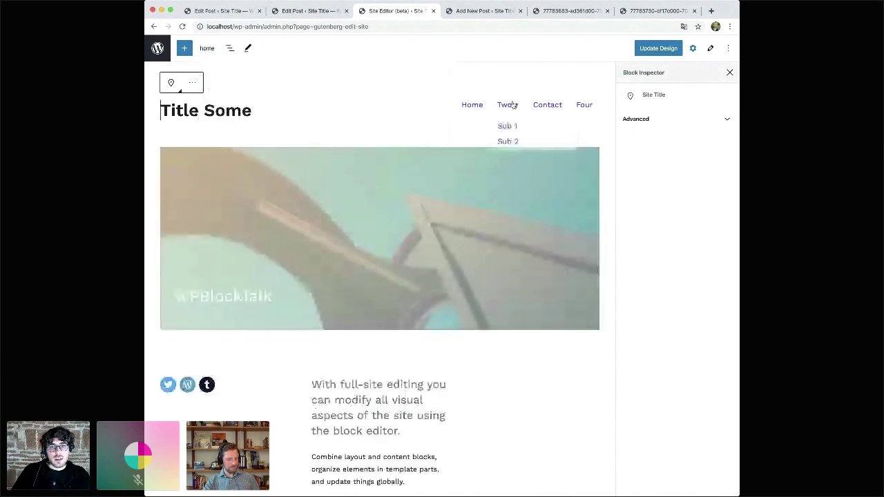
left_click(202, 49)
left_click(231, 98)
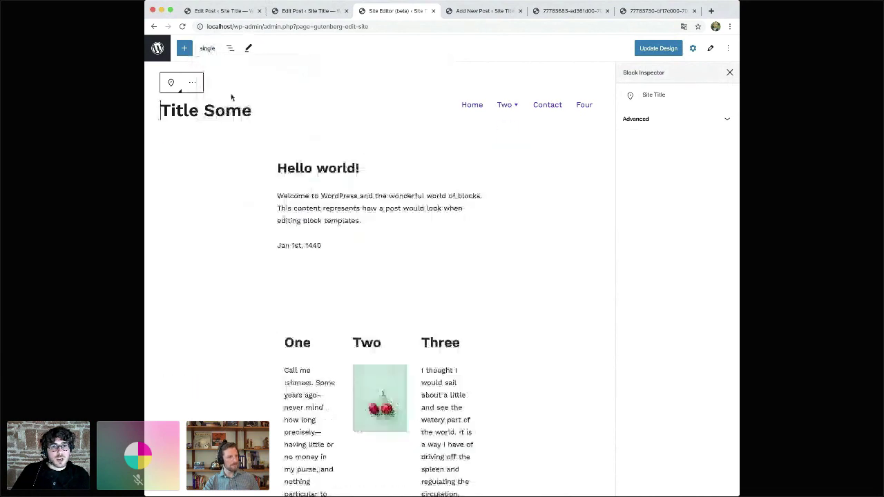
left_click(394, 204)
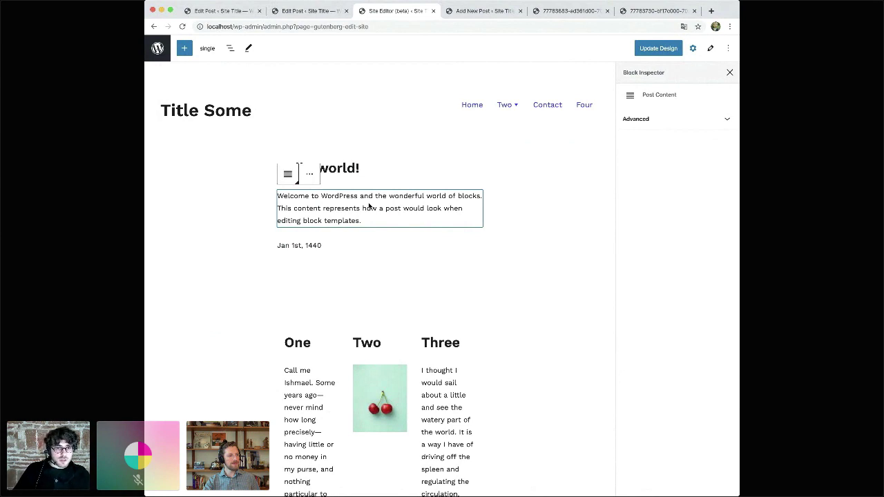
- View the page template to check its header title
key("Down")
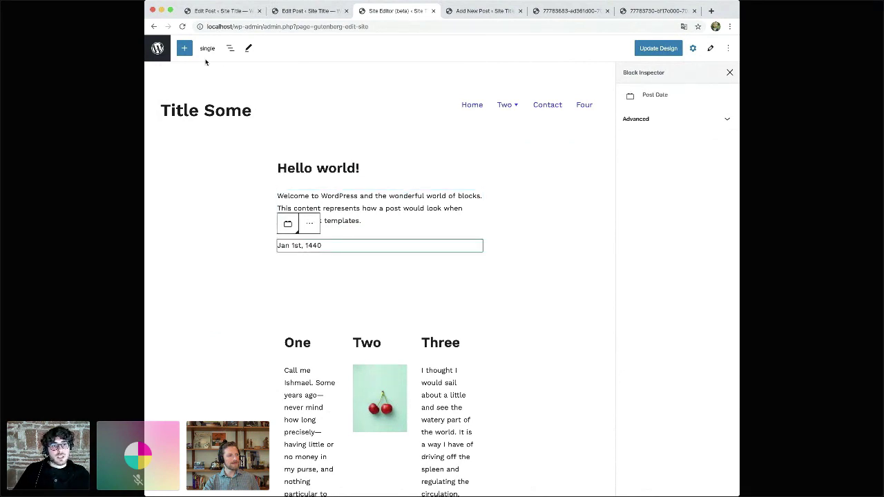
left_click(205, 54)
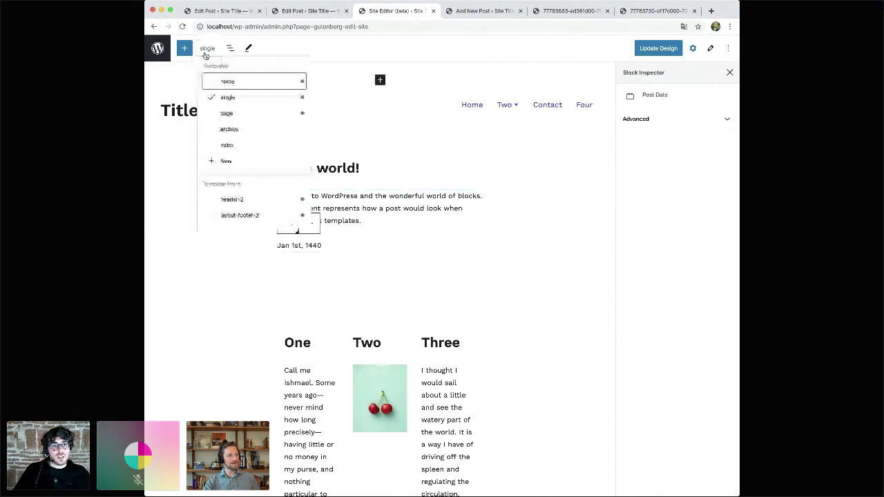
left_click(239, 116)
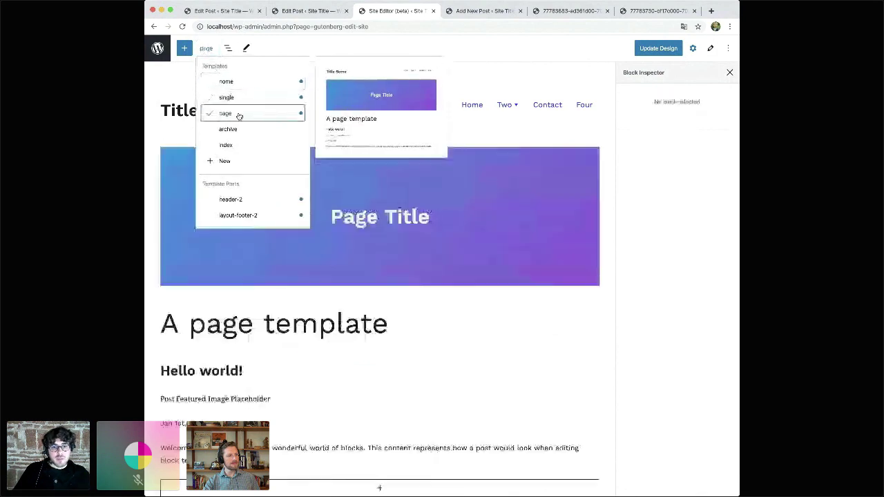
left_click(436, 288)
- Return to the home template with the block settings sidebar hidden
left_click(208, 48)
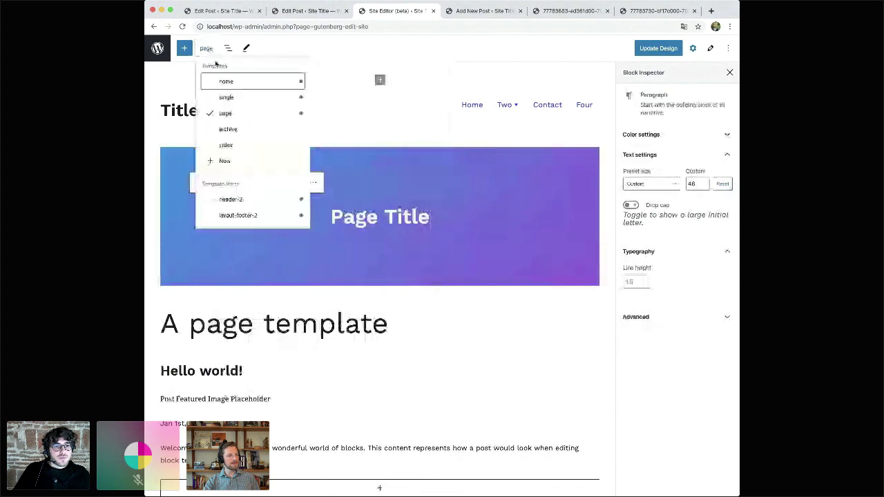
left_click(228, 81)
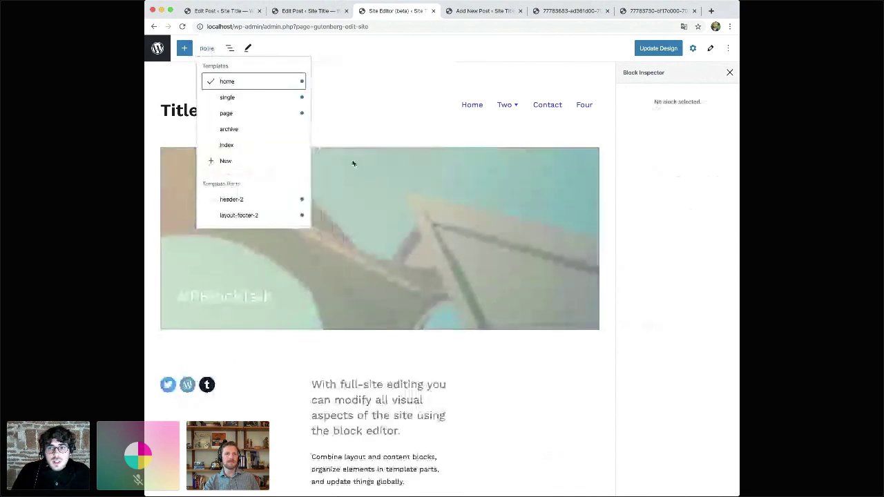
left_click(730, 73)
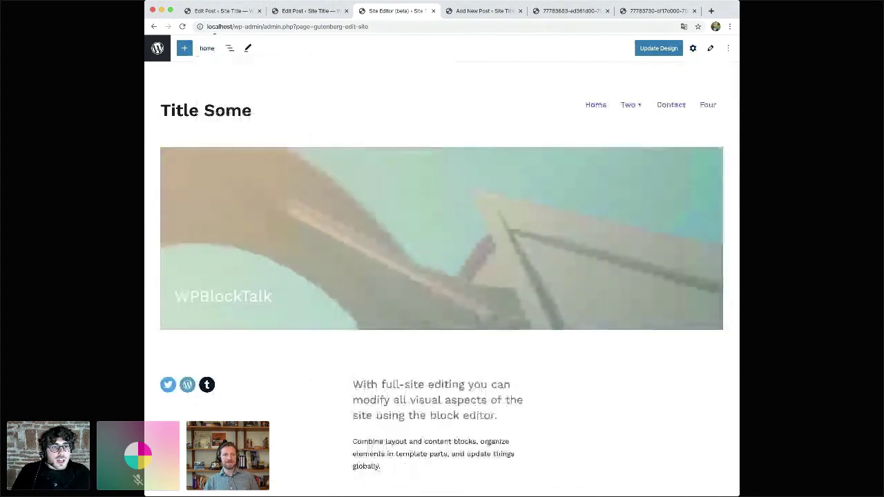
left_click(207, 48)
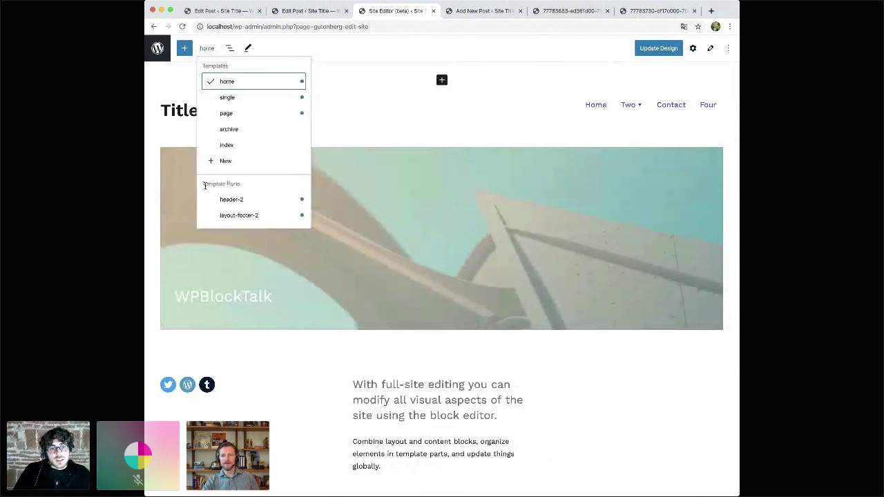
left_click(242, 199)
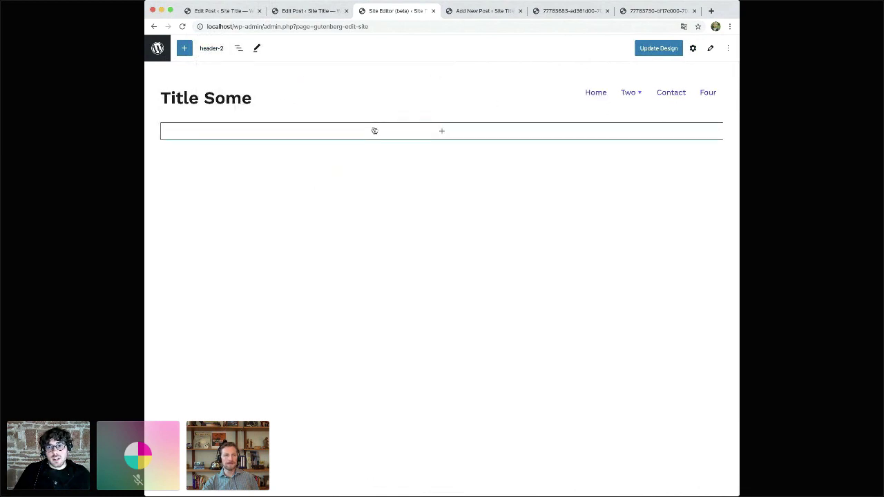
left_click(211, 48)
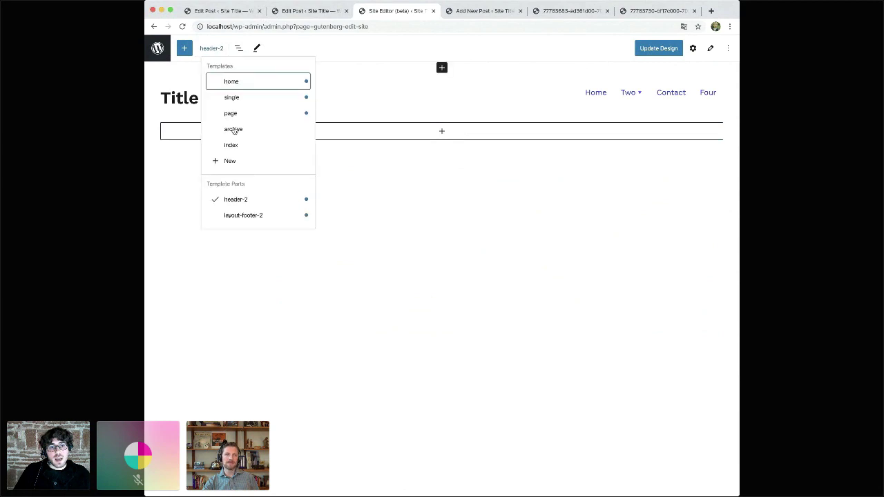
mouse_move(242, 200)
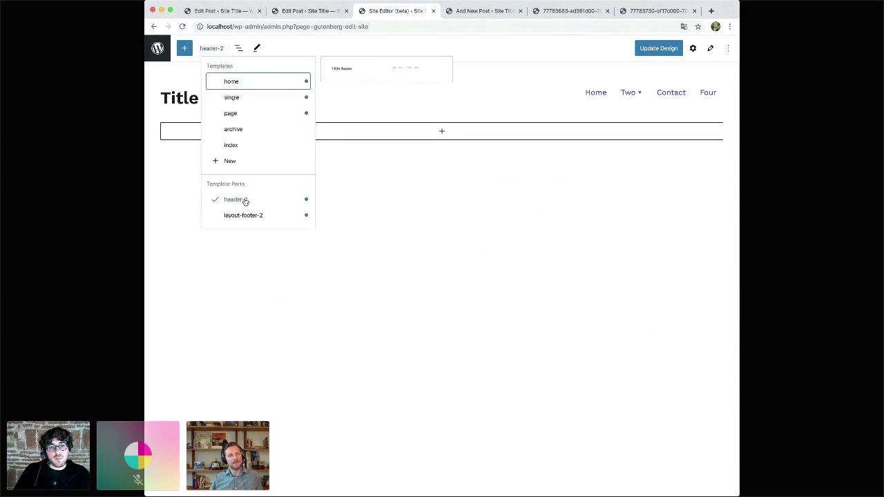
left_click(387, 182)
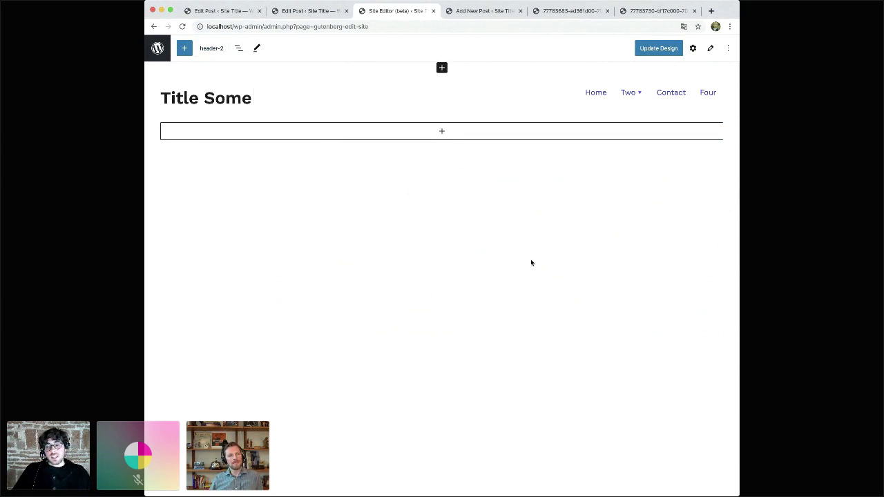
left_click(216, 48)
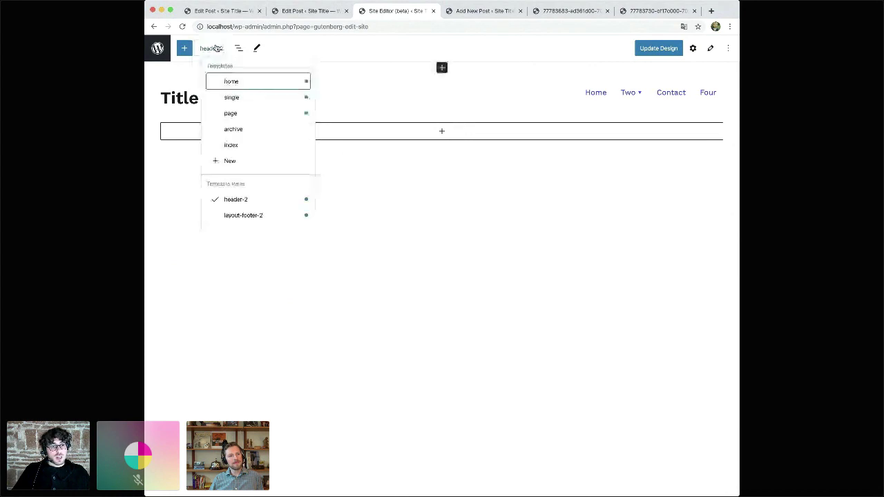
mouse_move(256, 83)
left_click(257, 83)
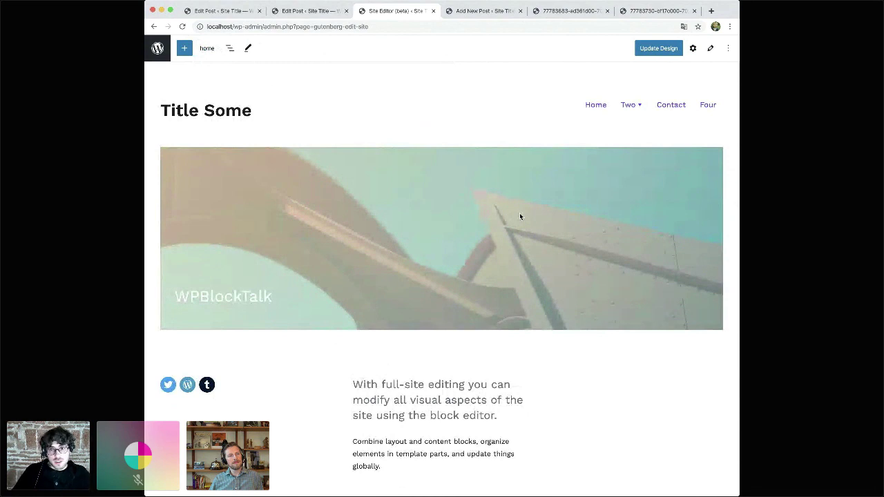
left_click(207, 47)
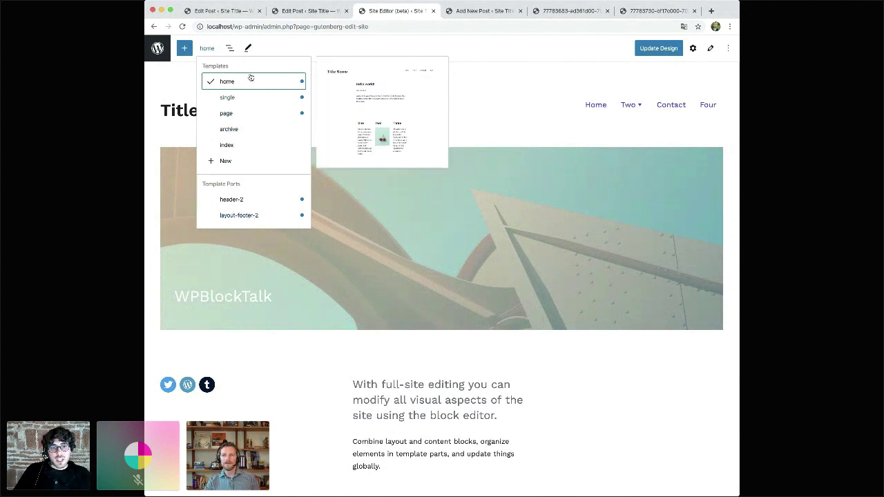
left_click(488, 194)
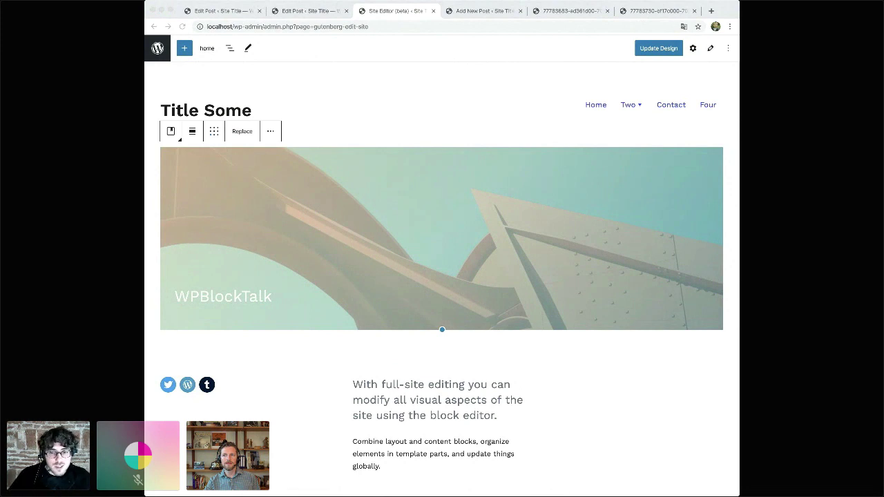
left_click(324, 237)
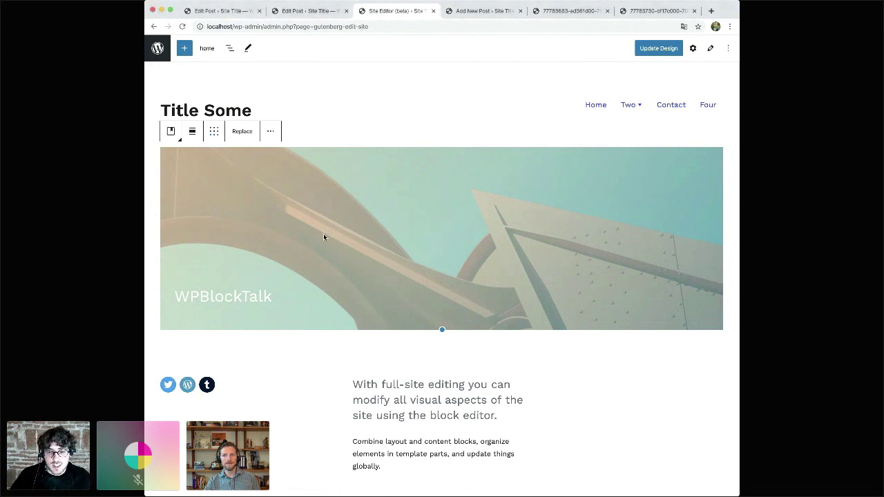
left_click(366, 103)
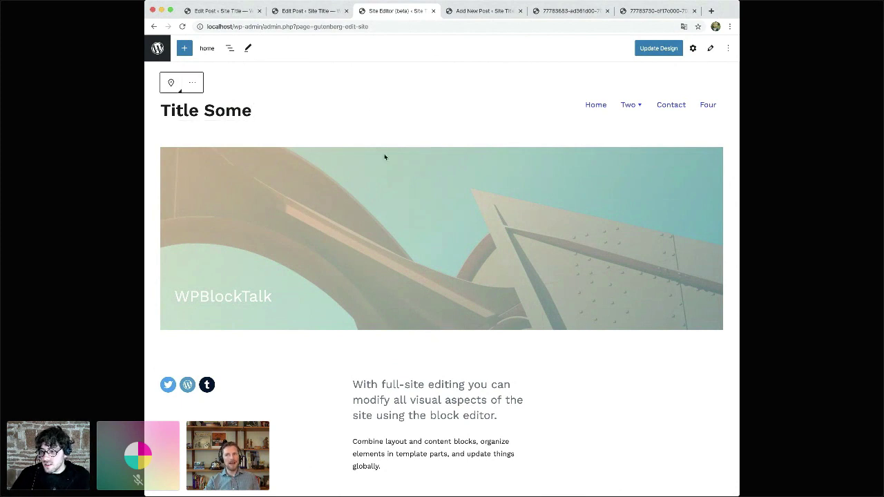
left_click(414, 179)
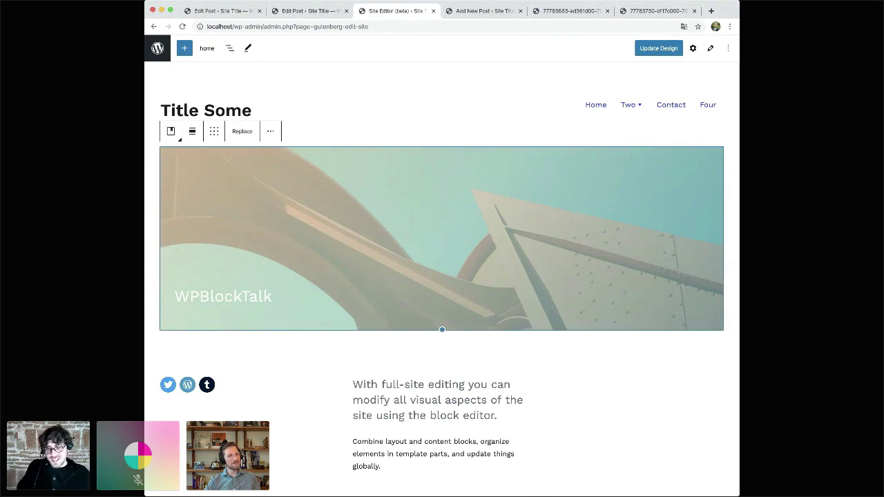
left_click(278, 219)
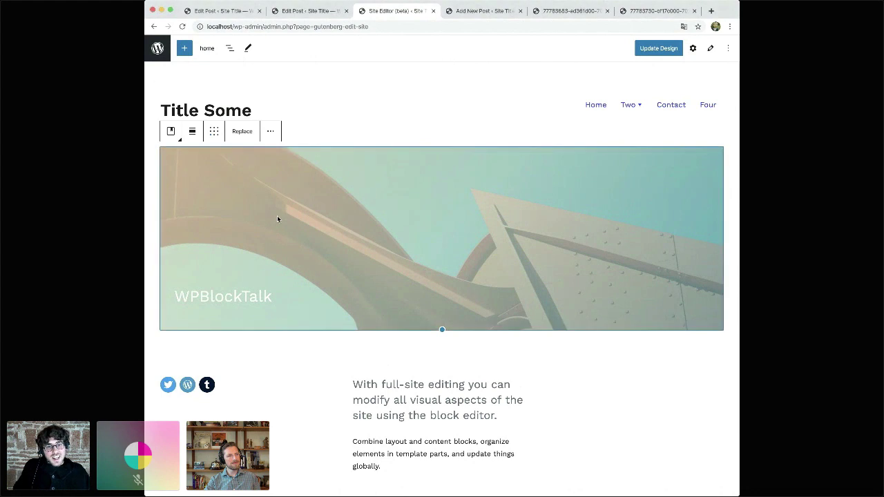
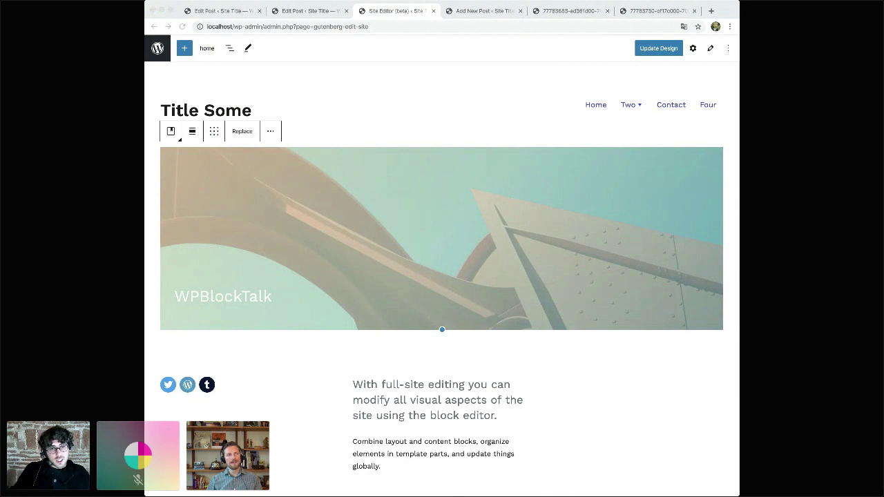
- Switch to the new empty post, title it 'Patterns!' and show the Block Patterns panel
left_click(334, 218)
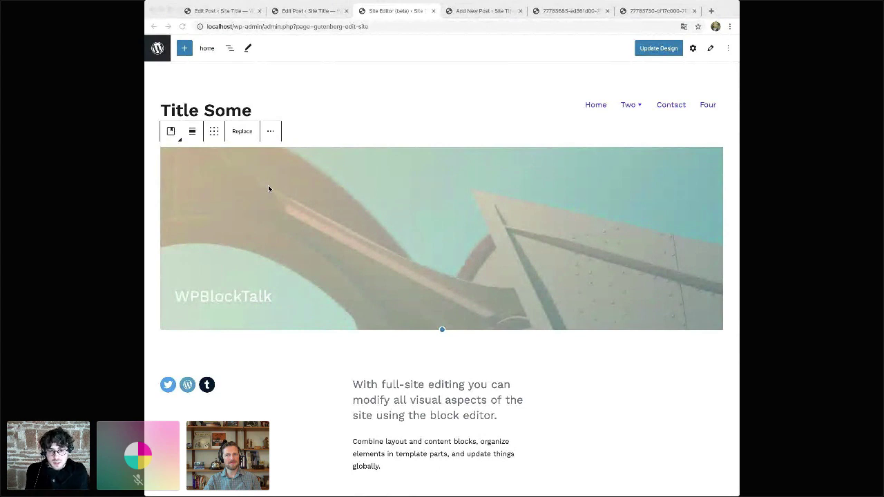
left_click(268, 185)
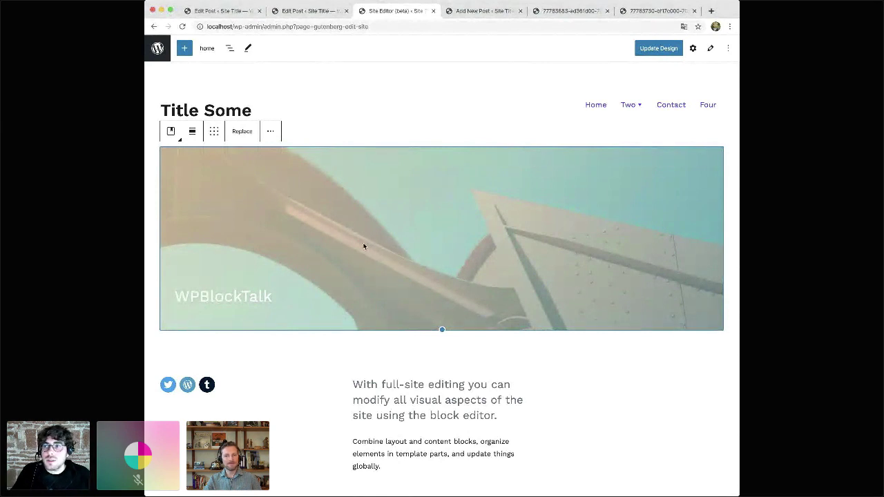
key("ctrl+Tab")
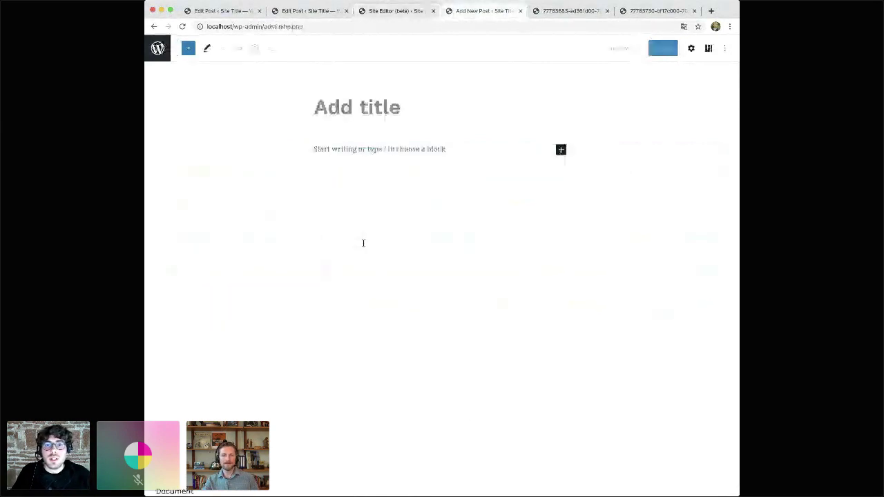
left_click(337, 110)
type("Patterns!")
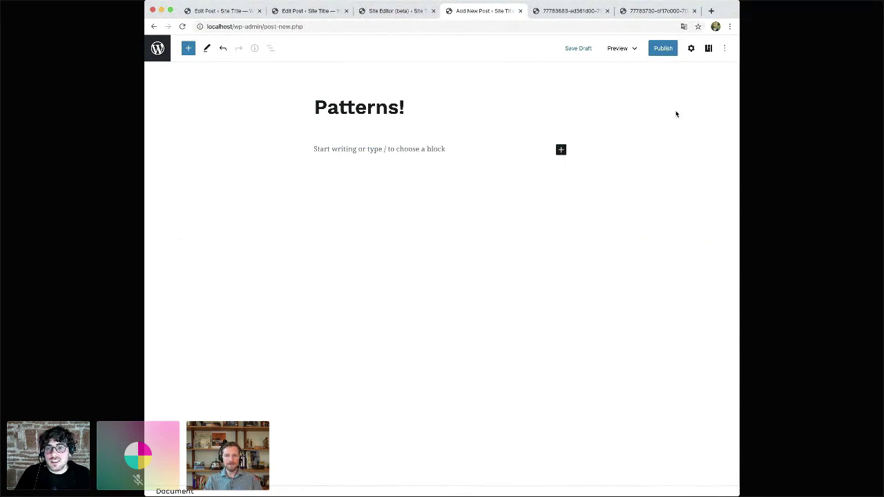
left_click(708, 48)
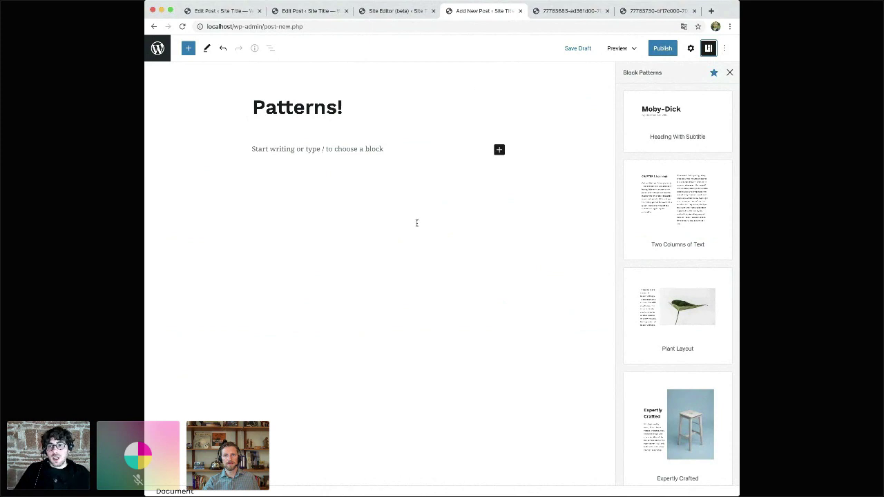
- Insert the Moby-Dick Heading With Subtitle, Two Columns of Text, Plant Layout and Expertly Crafted patterns
left_click(681, 121)
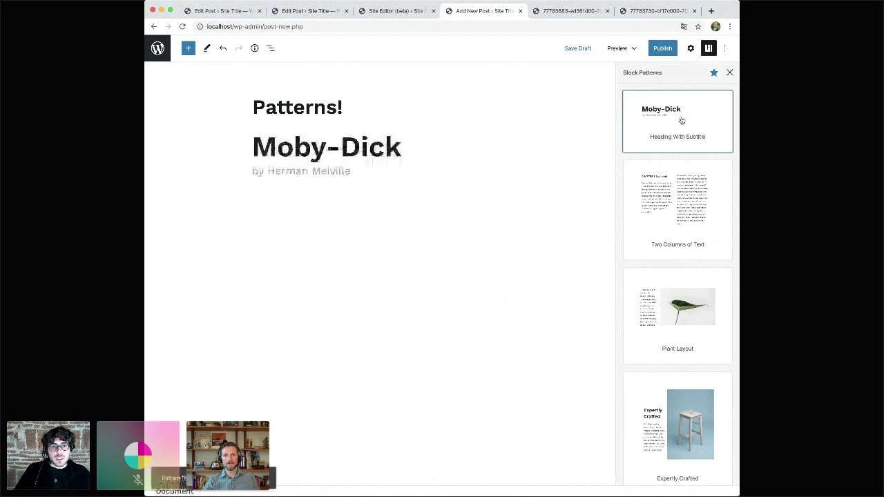
left_click(674, 190)
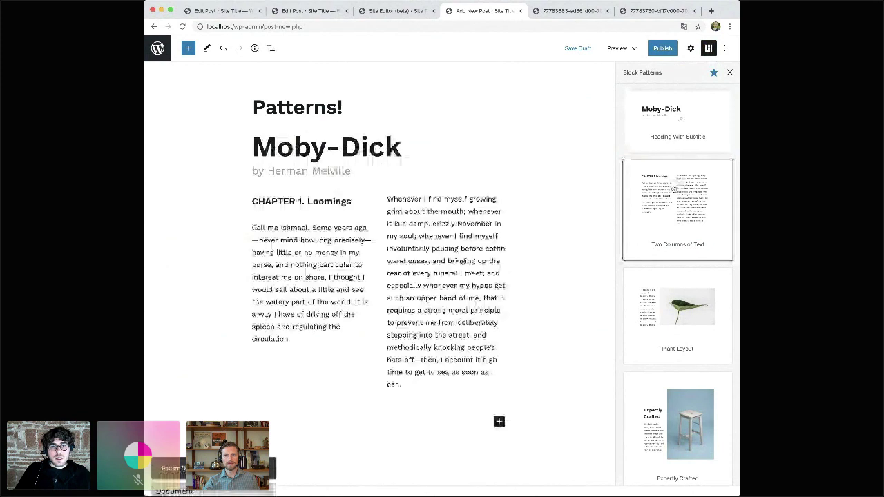
scroll(551, 262, "down", 1)
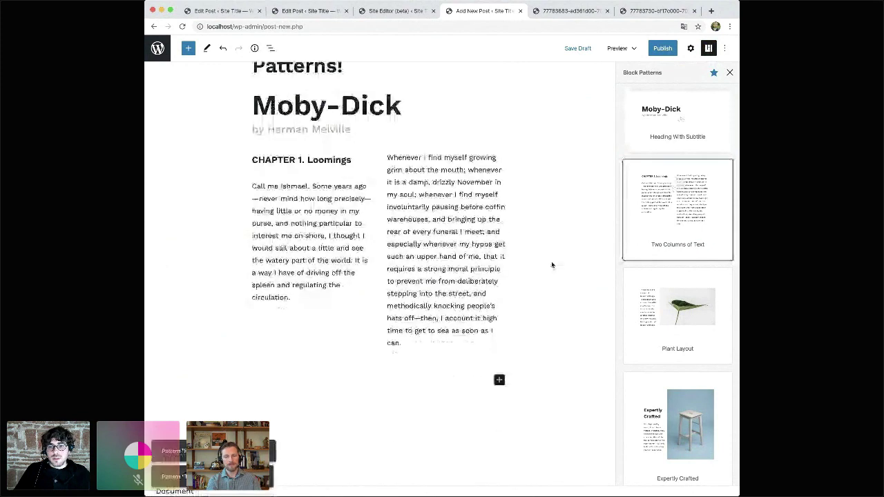
key("Tab")
key("Return")
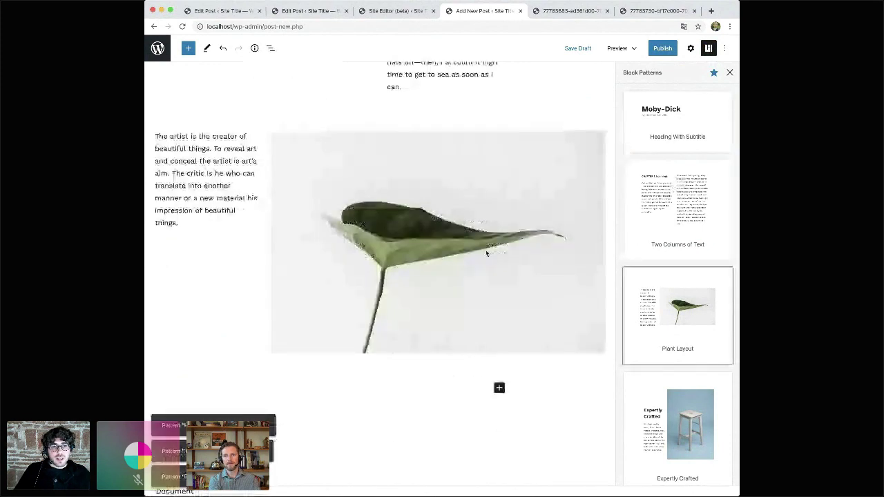
scroll(486, 254, "down", 2)
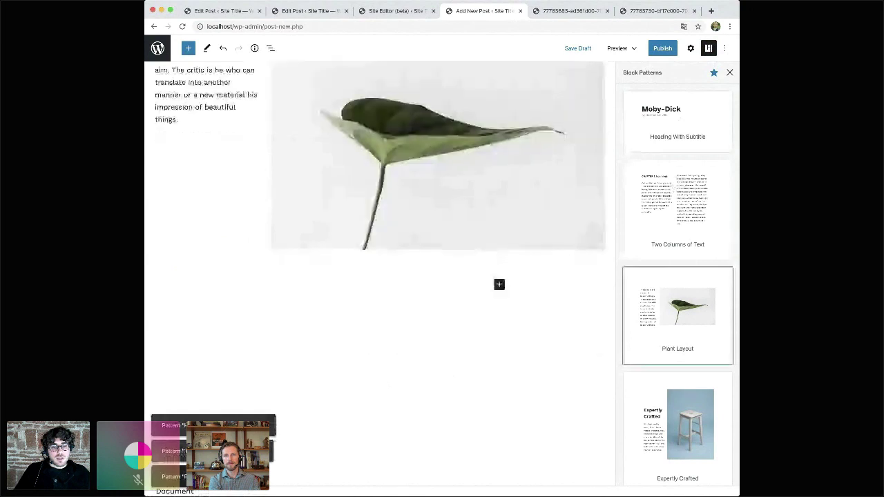
scroll(691, 318, "down", 3)
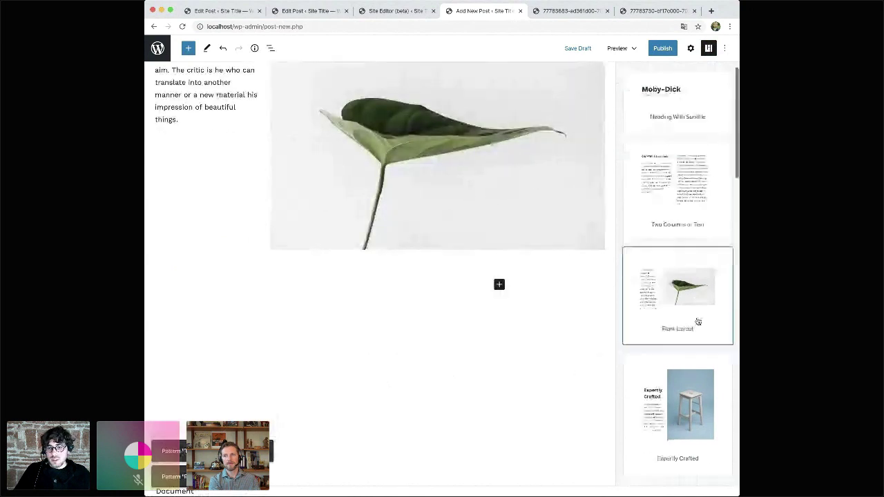
left_click(673, 308)
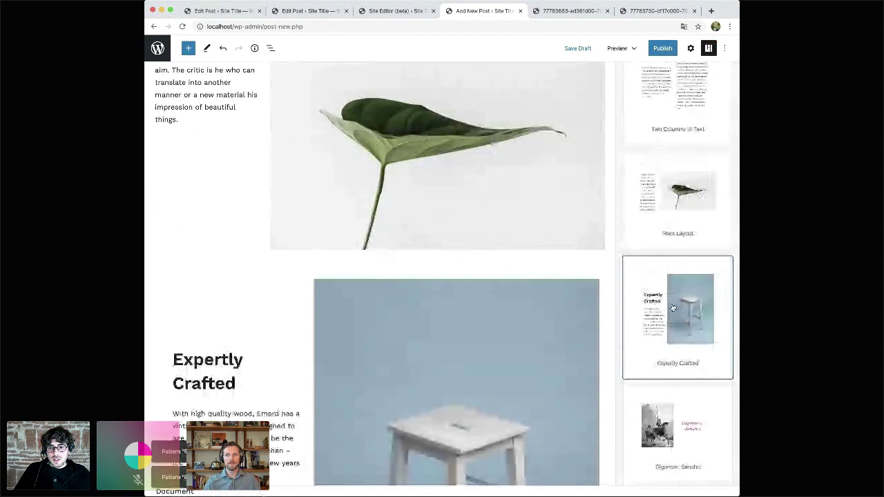
- Add the ¡Gigantes, Sancho! and pink Text and Media 2 patterns, then scroll through the result
scroll(506, 219, "down", 5)
scroll(505, 219, "down", 2)
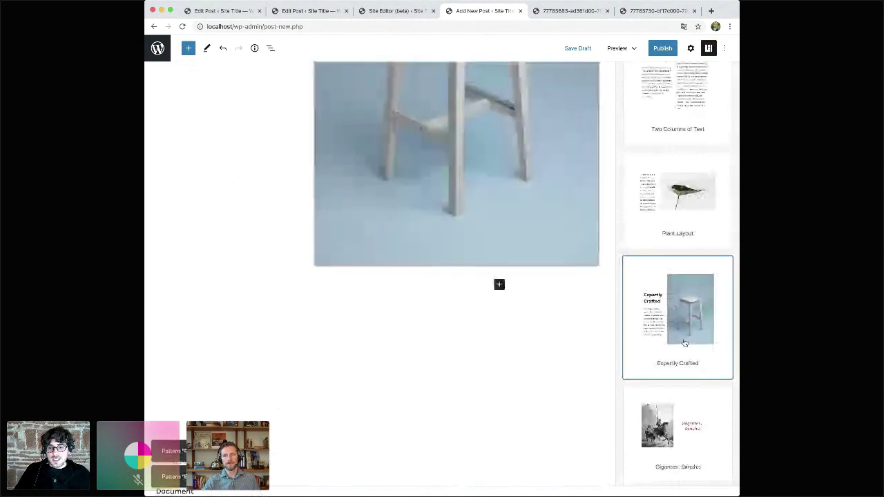
scroll(685, 343, "down", 3)
scroll(685, 343, "down", 1)
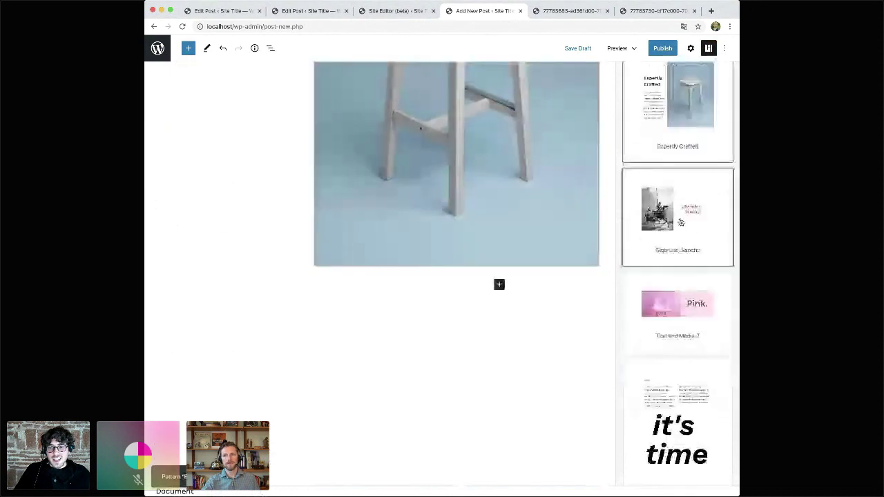
left_click(680, 222)
scroll(555, 210, "down", 1)
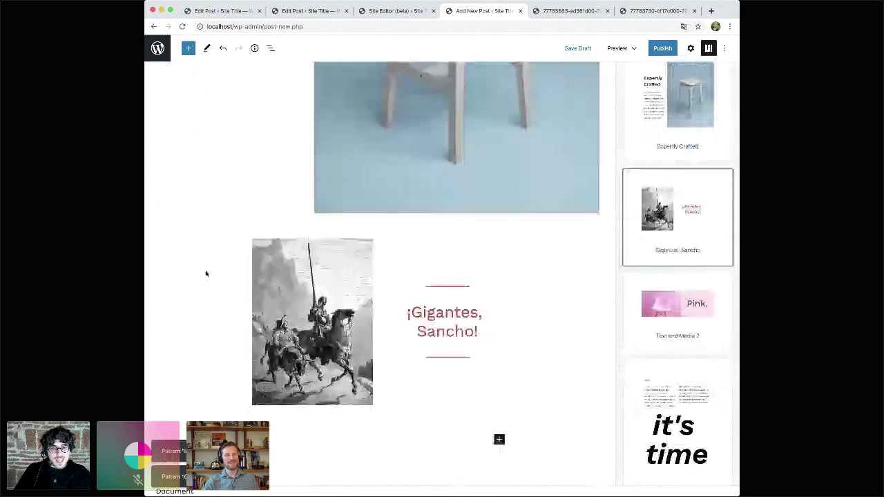
scroll(205, 273, "down", 3)
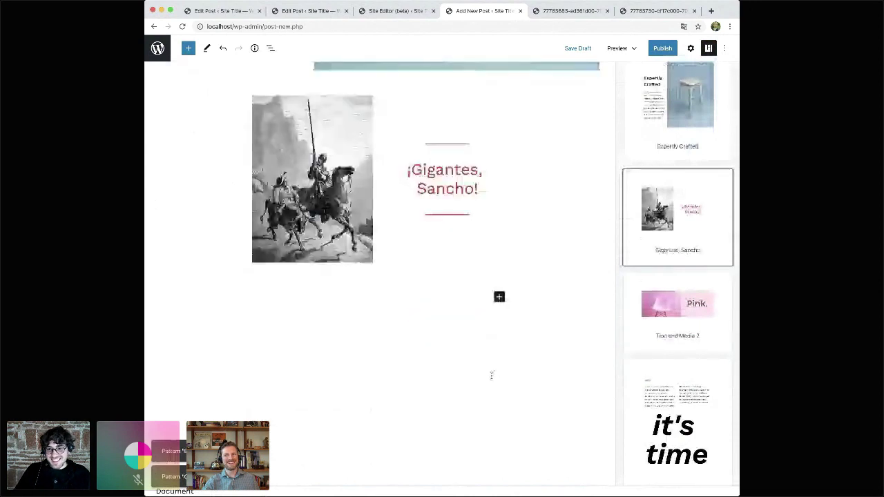
left_click(699, 312)
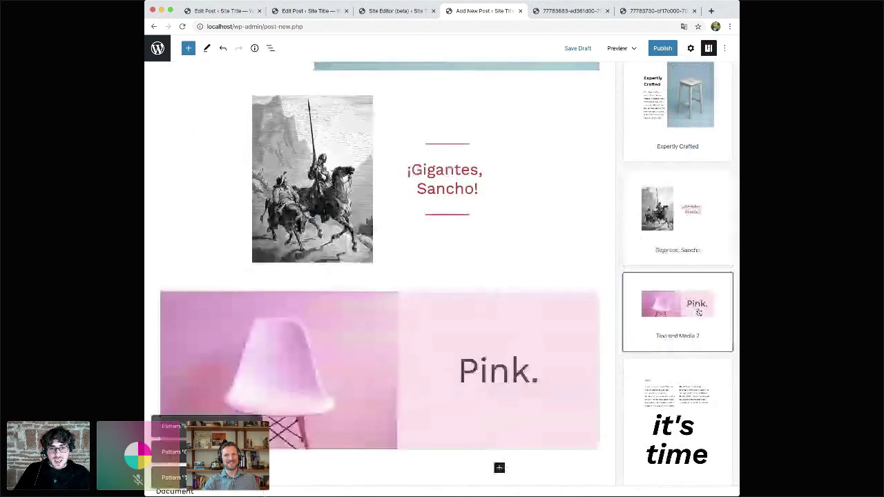
scroll(474, 268, "up", 10)
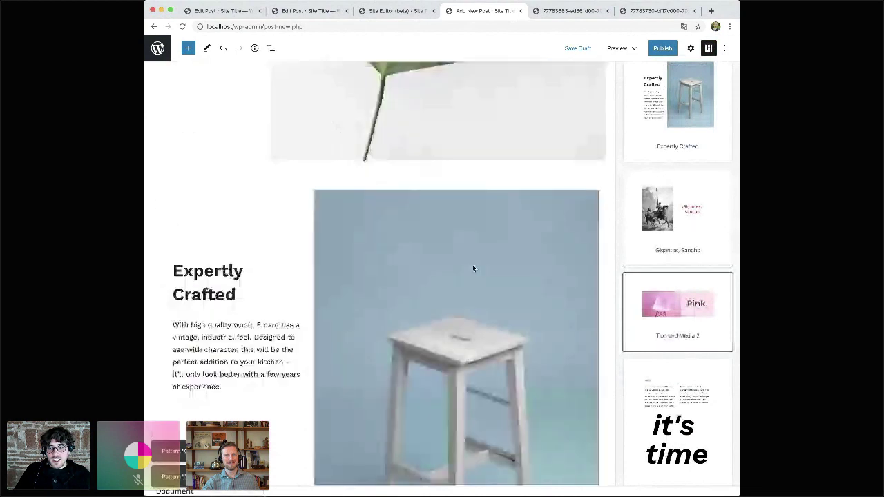
scroll(474, 268, "down", 5)
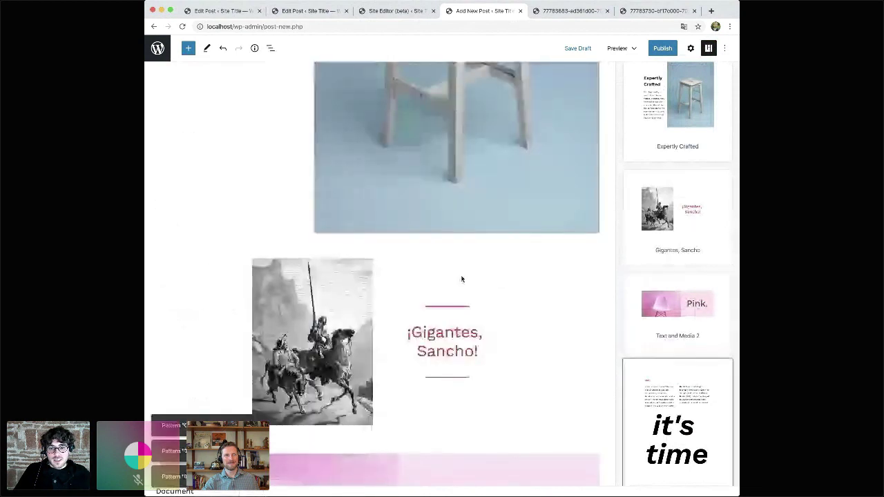
scroll(462, 279, "down", 8)
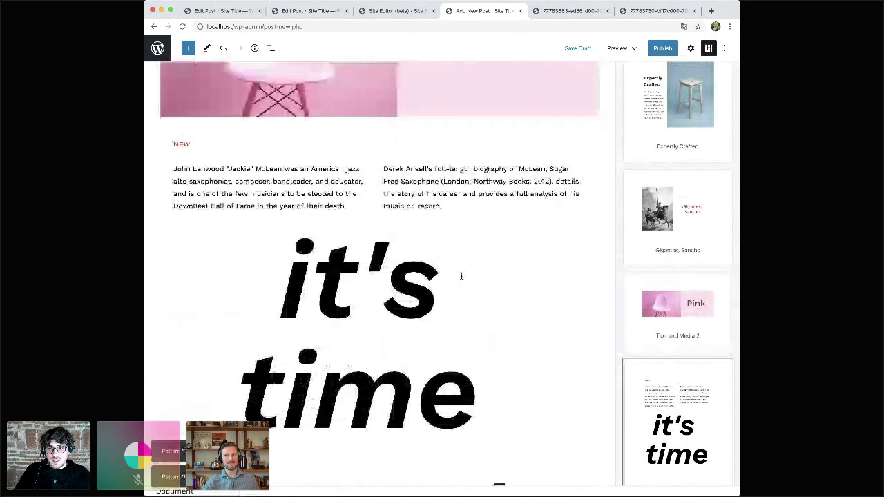
scroll(644, 358, "down", 10)
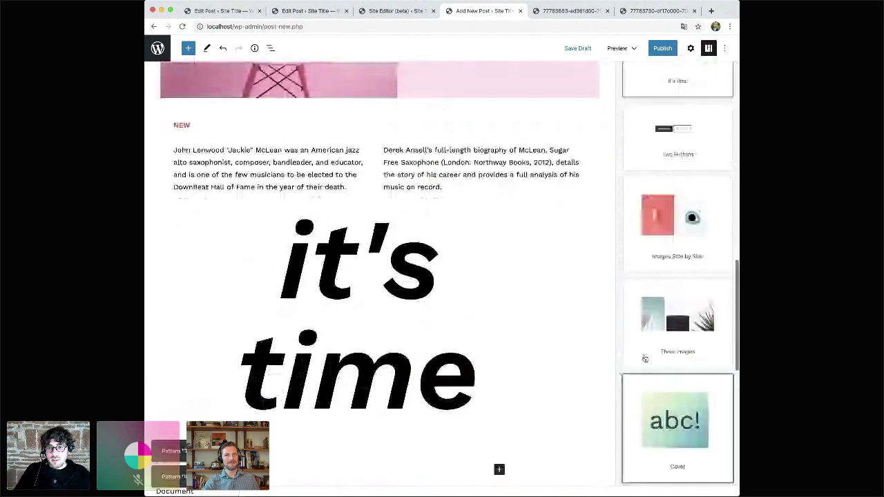
scroll(480, 241, "down", 4)
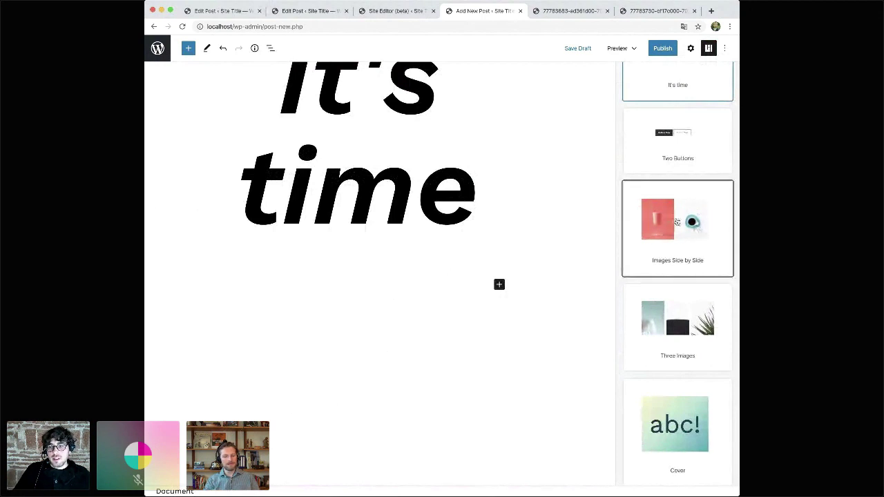
- Insert the Images Side by Side, Three Images, two-column intro paragraph and River gallery with text patterns
left_click(668, 218)
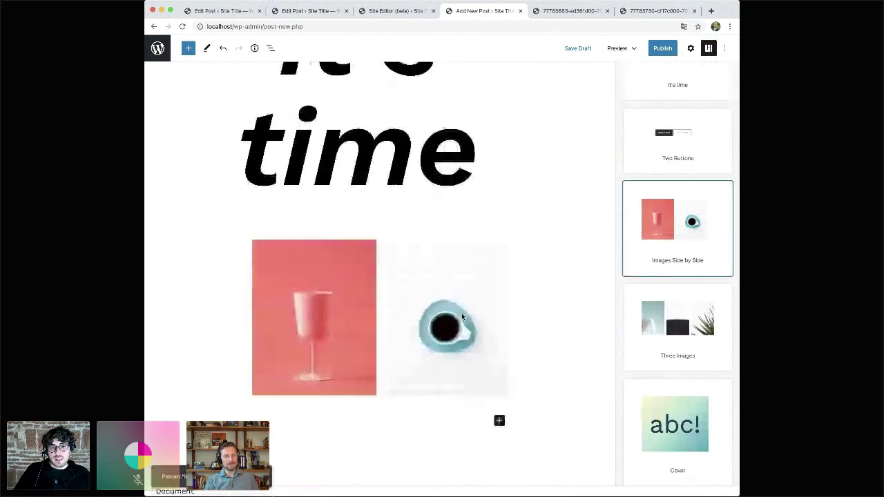
scroll(463, 317, "down", 2)
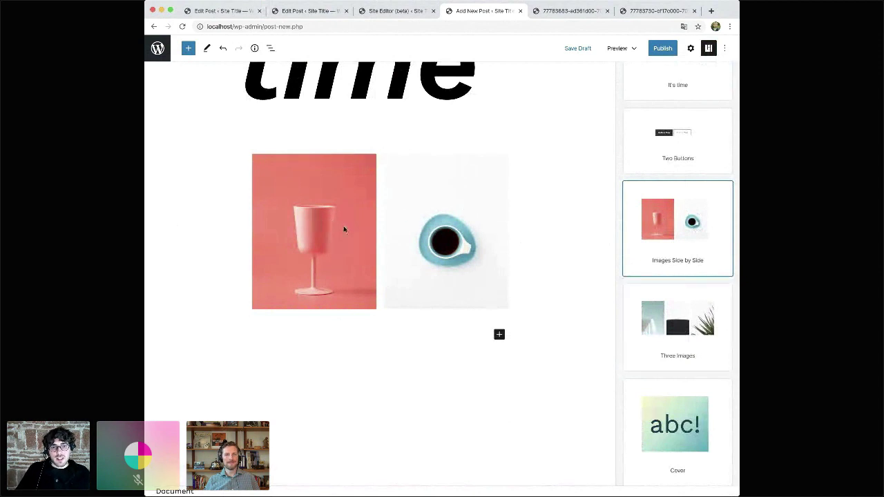
left_click(689, 322)
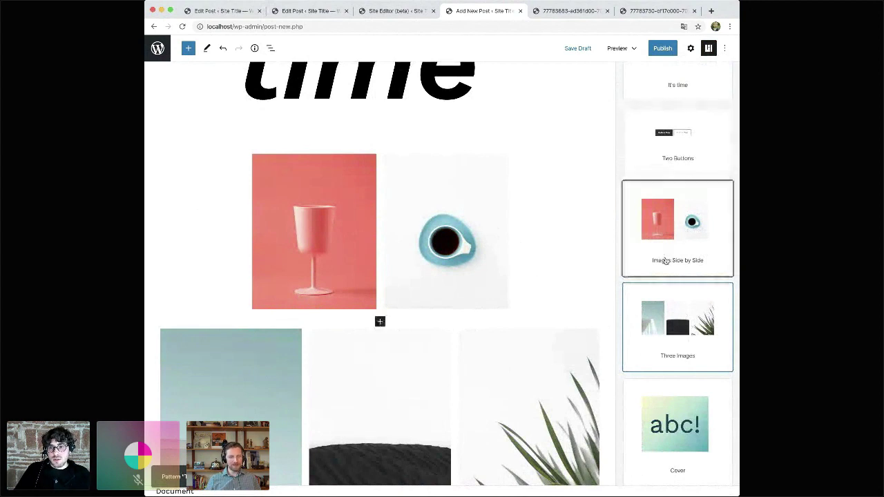
scroll(485, 229, "down", 1)
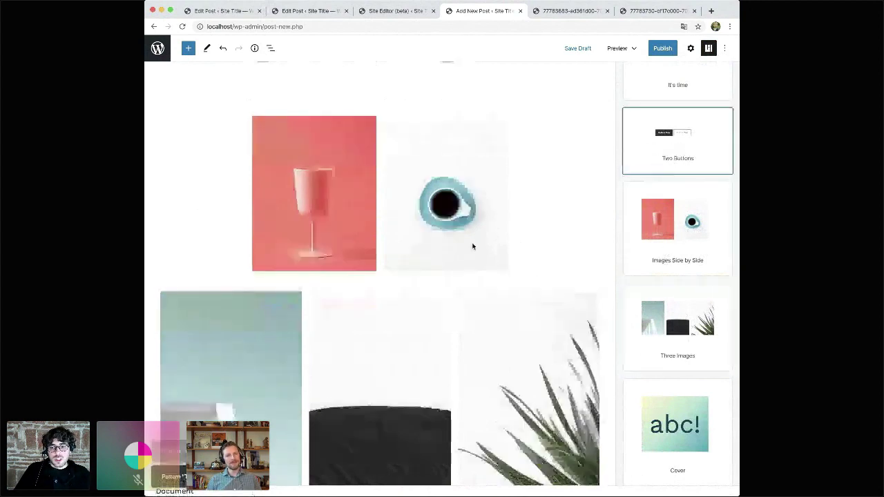
scroll(473, 247, "down", 5)
scroll(643, 334, "down", 6)
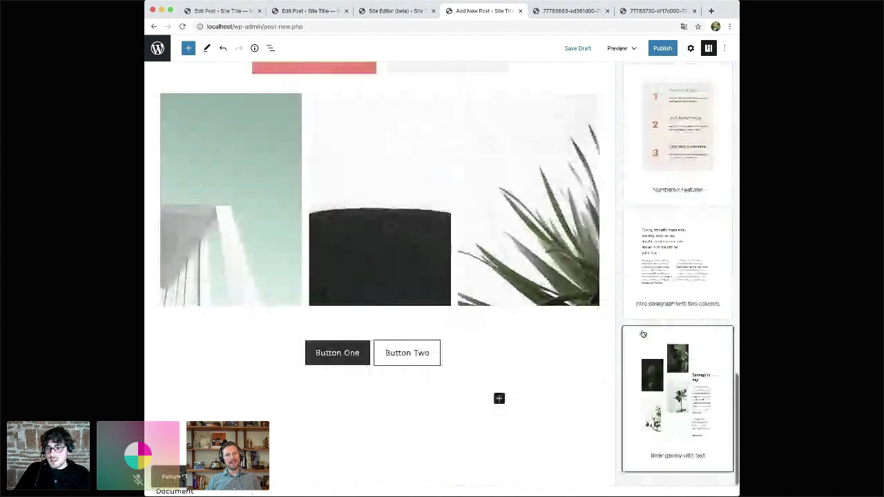
left_click(665, 265)
scroll(502, 288, "down", 1)
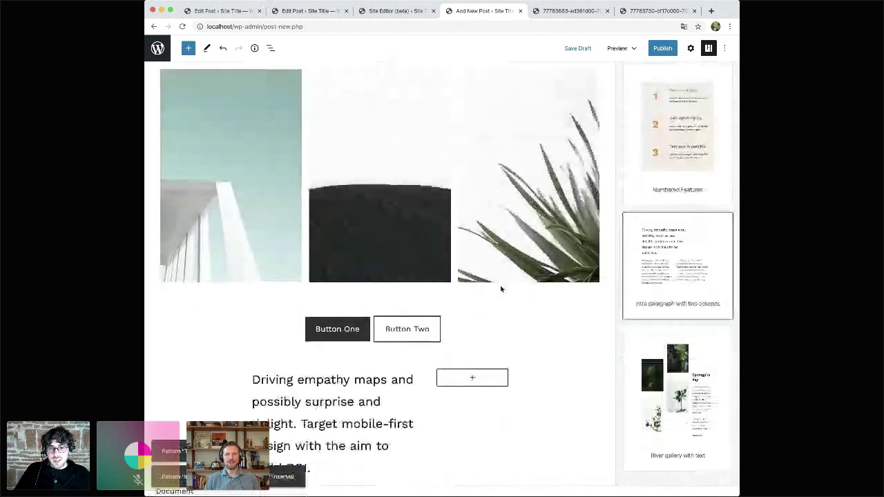
scroll(502, 289, "down", 4)
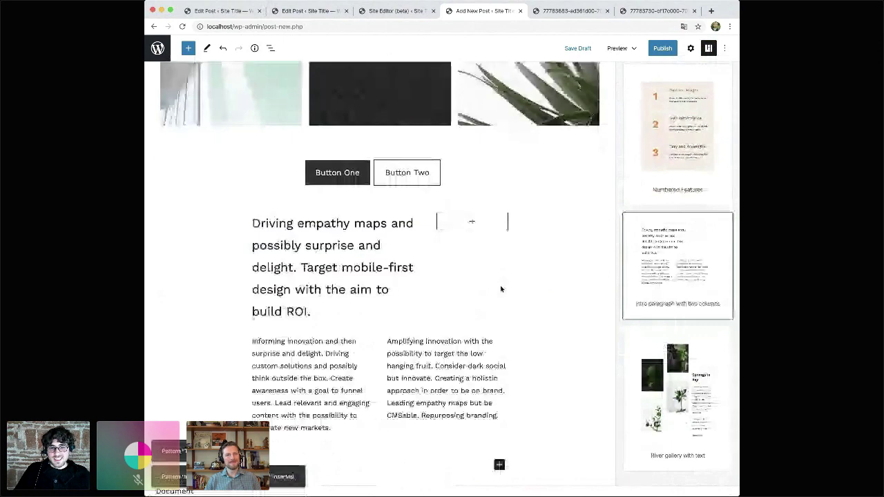
left_click(665, 369)
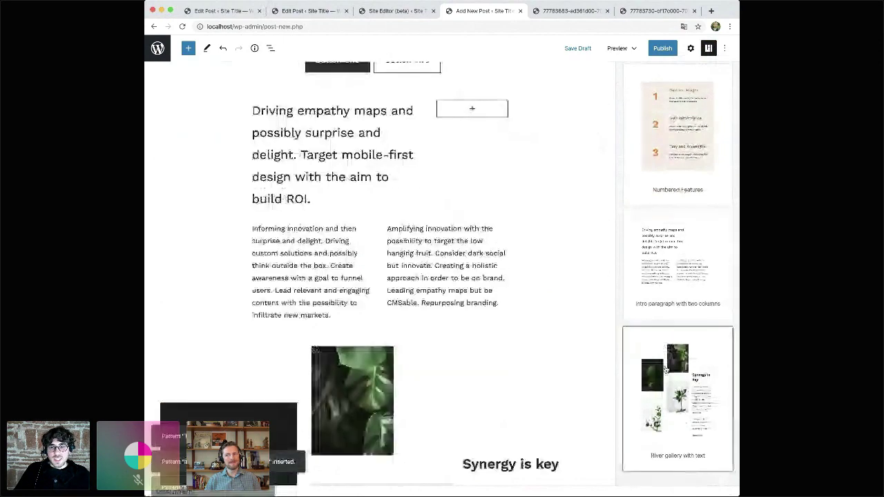
- Close the patterns panel and shrink the image side of the pink Media & Text block
left_click(362, 276)
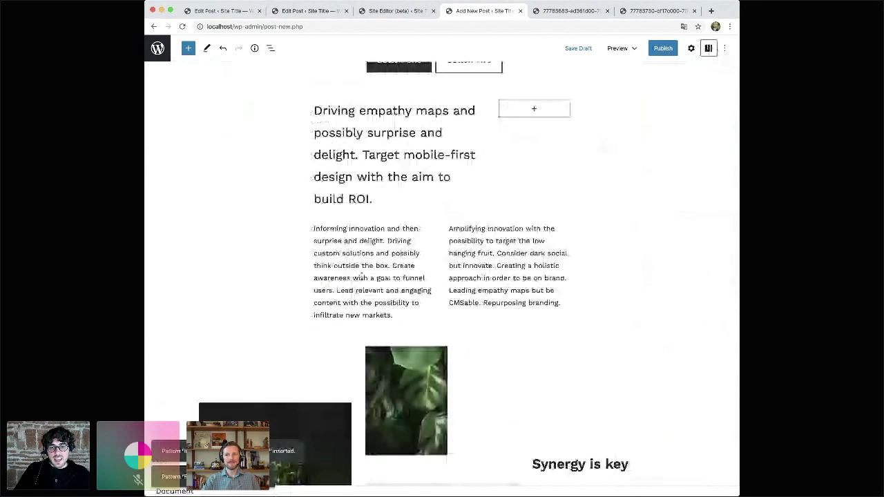
scroll(417, 232, "down", 10)
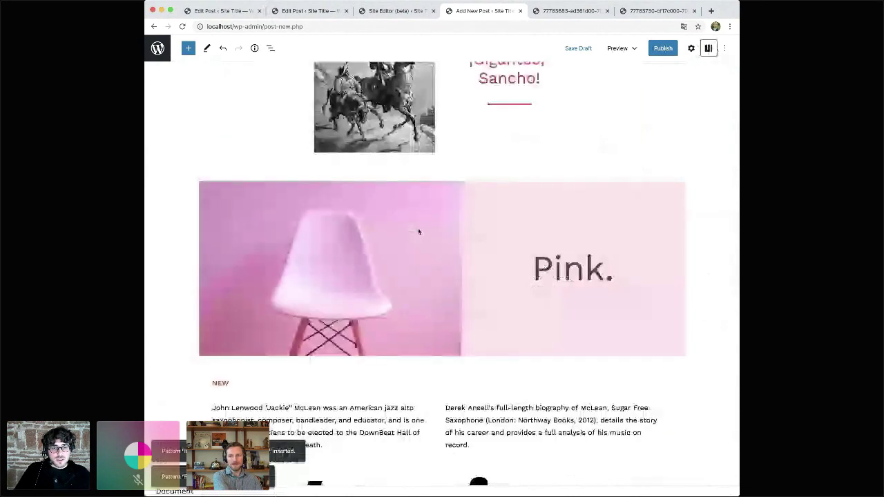
left_click(421, 246)
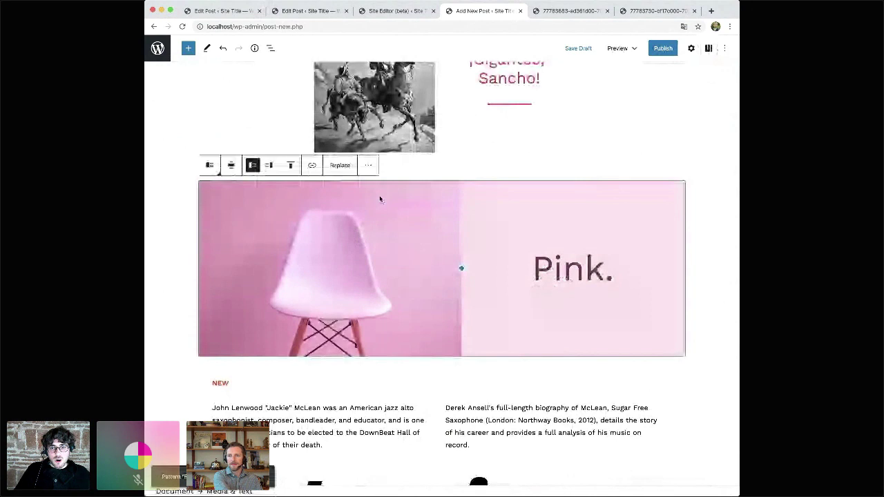
left_click(543, 268)
scroll(543, 270, "up", 5)
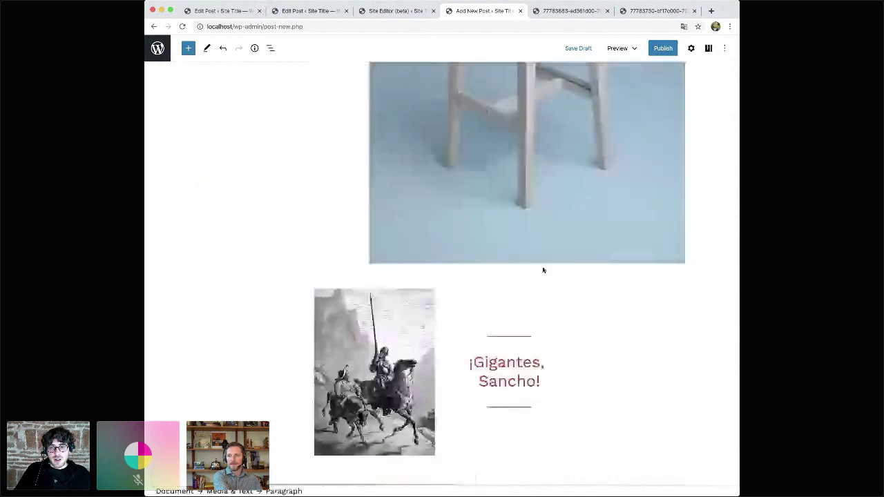
scroll(542, 270, "up", 4)
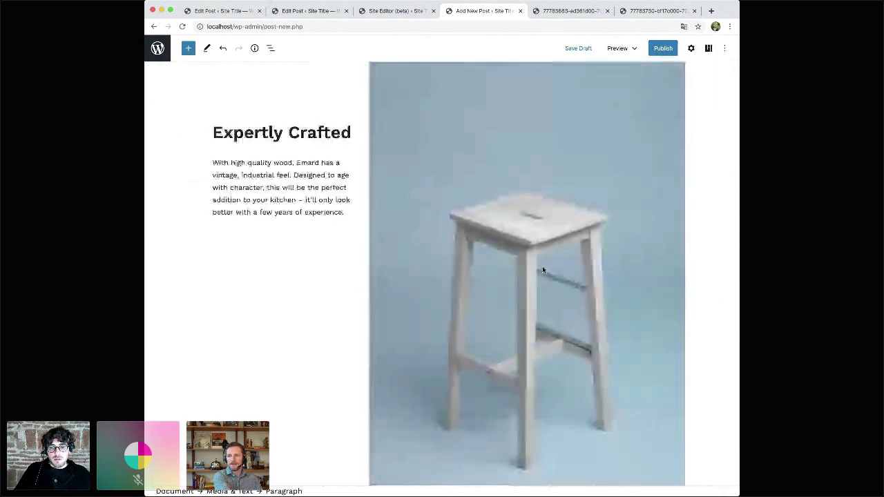
scroll(543, 270, "down", 8)
left_click_drag(464, 290, 459, 302)
scroll(458, 302, "down", 3)
left_click_drag(457, 172, 447, 174)
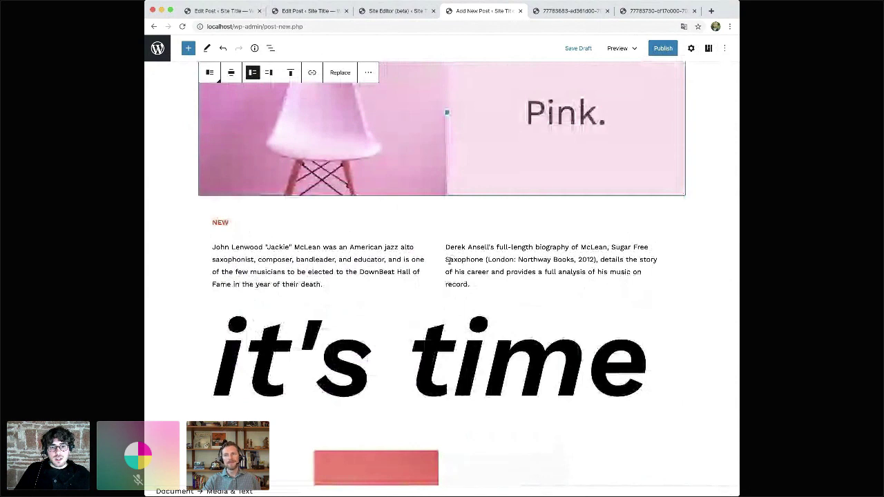
- Move Button Two before Button One in the buttons pattern
scroll(312, 261, "down", 3)
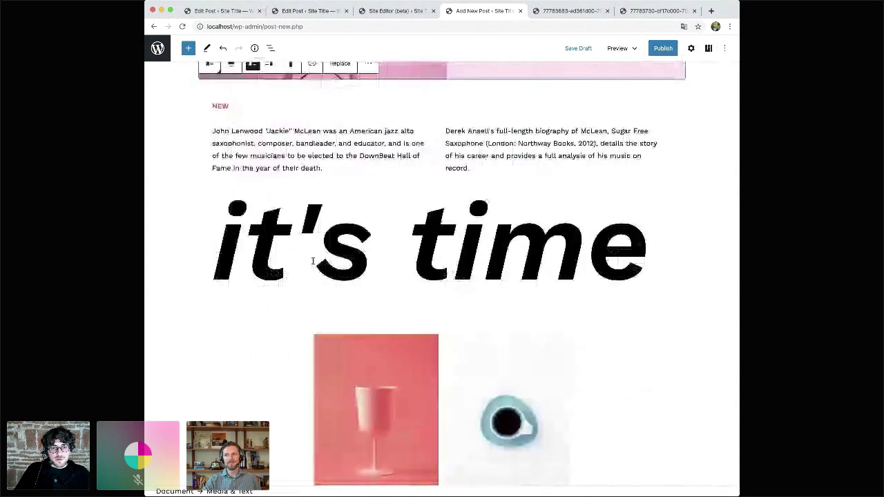
scroll(312, 261, "down", 3)
left_click(325, 235)
left_click(483, 221)
scroll(348, 220, "down", 3)
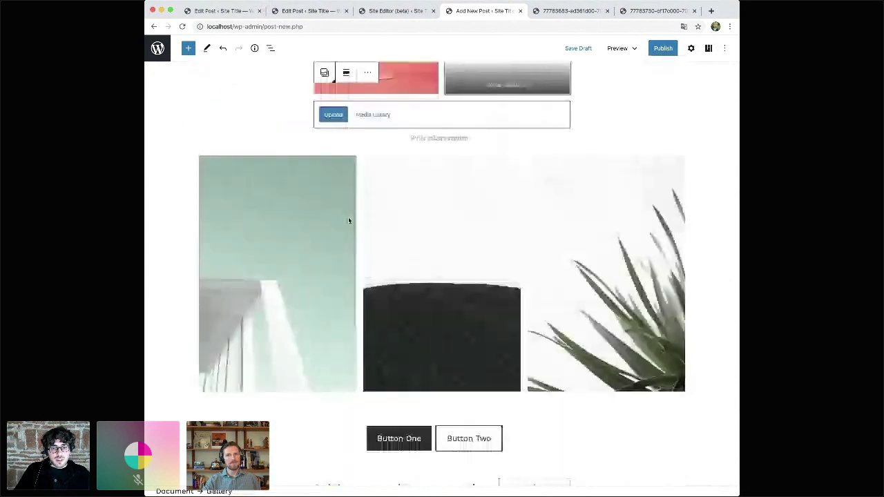
scroll(296, 277, "down", 3)
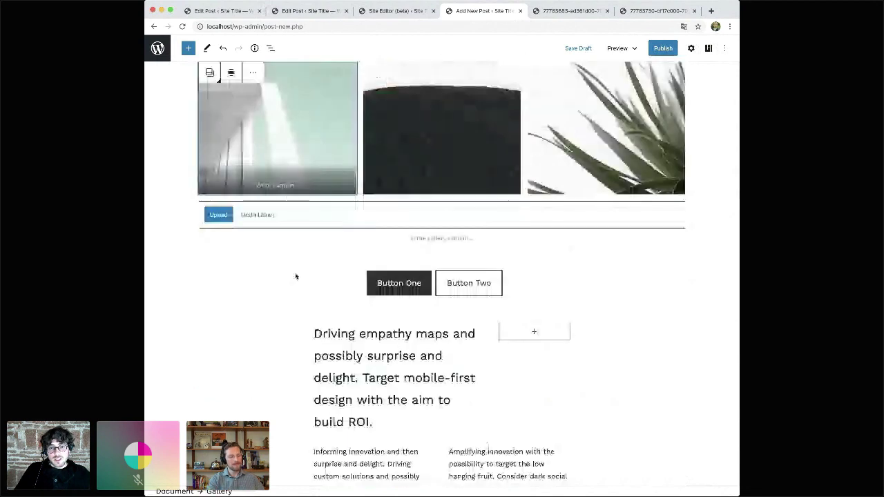
scroll(295, 276, "down", 1)
left_click(399, 209)
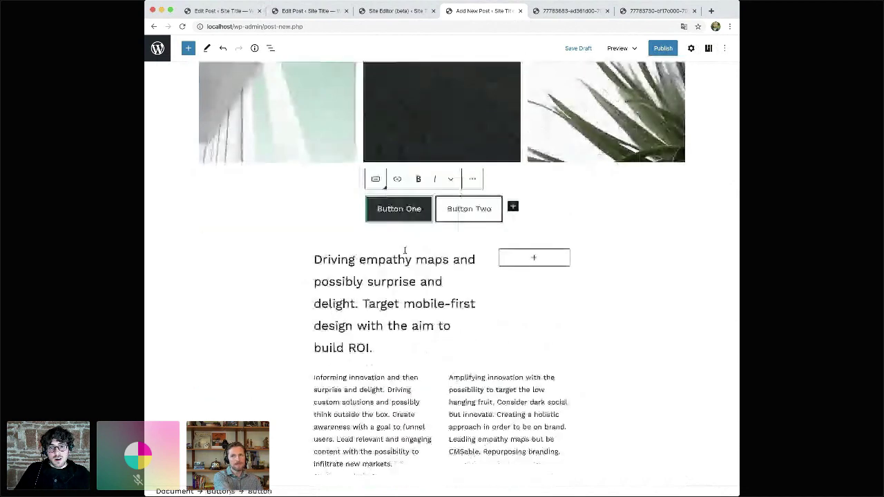
left_click(464, 208)
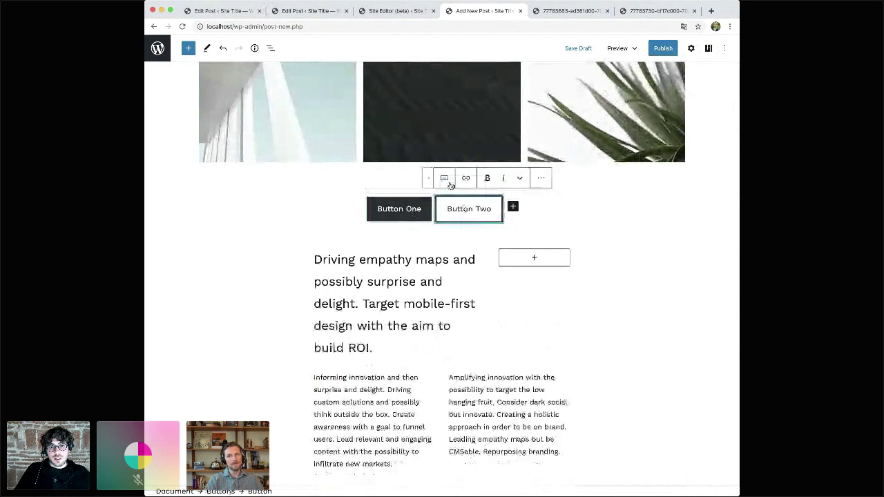
left_click(418, 178)
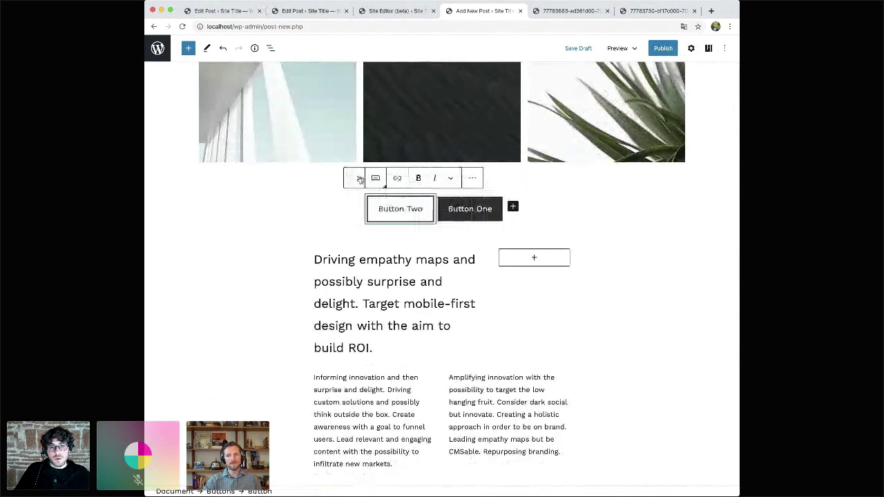
left_click(359, 179)
left_click(419, 179)
- Add a period after 'delight' in the intro text and check the intro paragraphs
left_click(356, 304)
type(".")
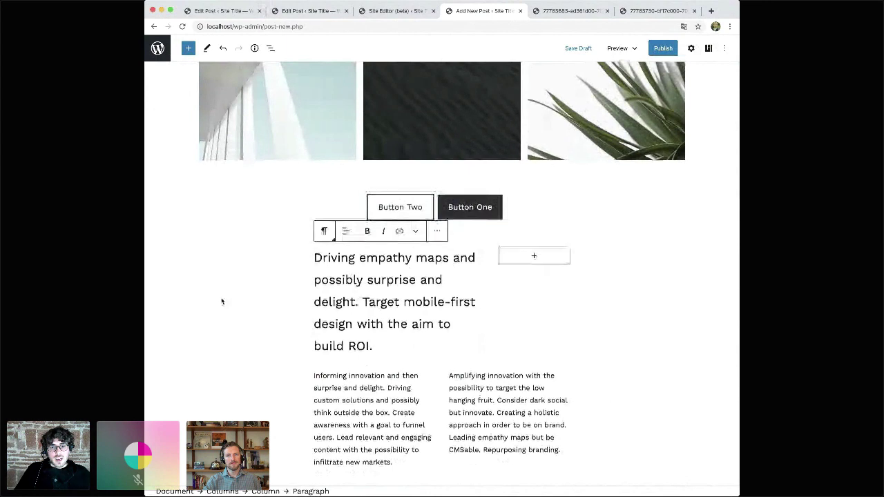
scroll(222, 301, "down", 5)
scroll(222, 301, "up", 2)
left_click_drag(387, 198, 451, 296)
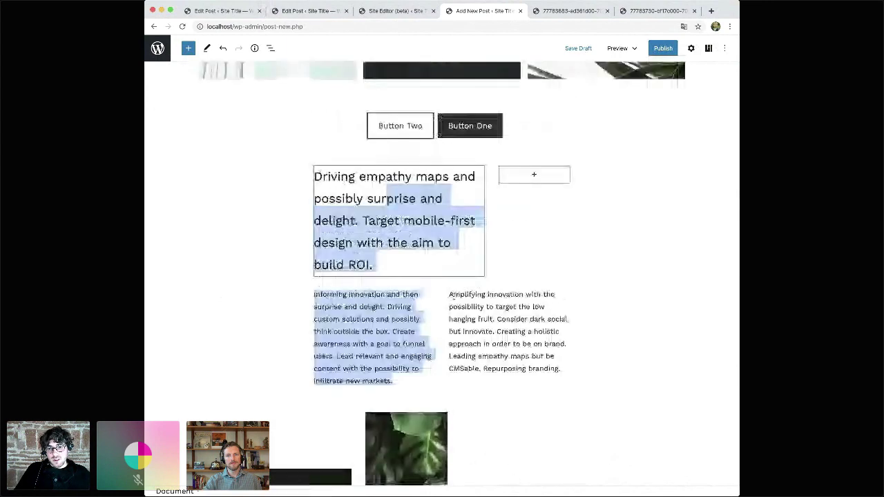
left_click(452, 296)
left_click(437, 344)
left_click(537, 347)
left_click(345, 264)
left_click(345, 330)
left_click(455, 340)
left_click(442, 266)
- Inspect the blocks through the outline view, then select every block in the post
scroll(245, 283, "down", 5)
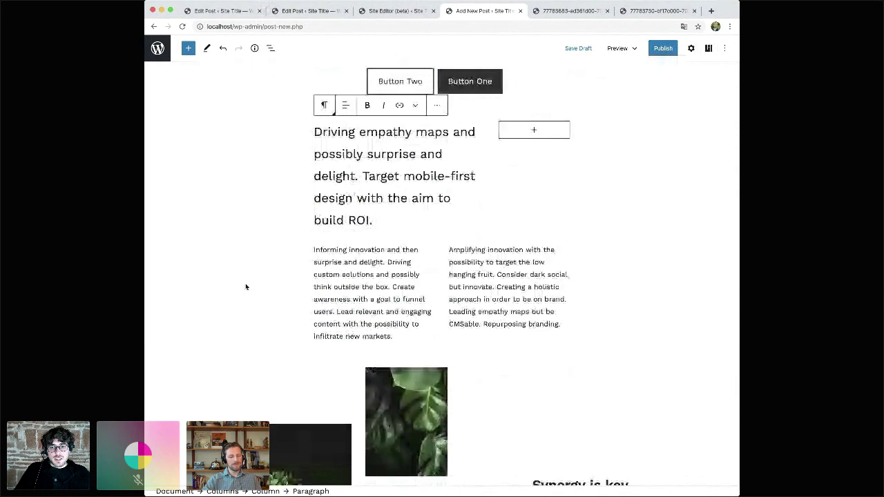
scroll(245, 283, "up", 9)
scroll(245, 286, "down", 5)
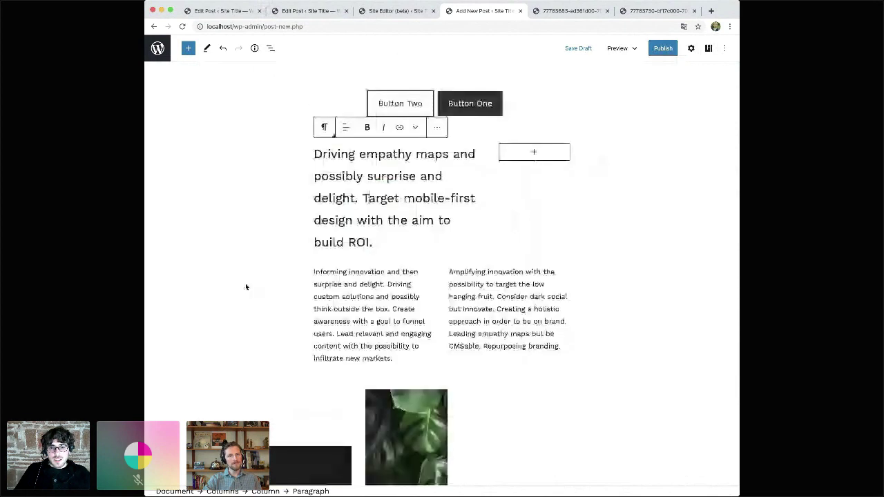
scroll(245, 286, "down", 5)
left_click(583, 247)
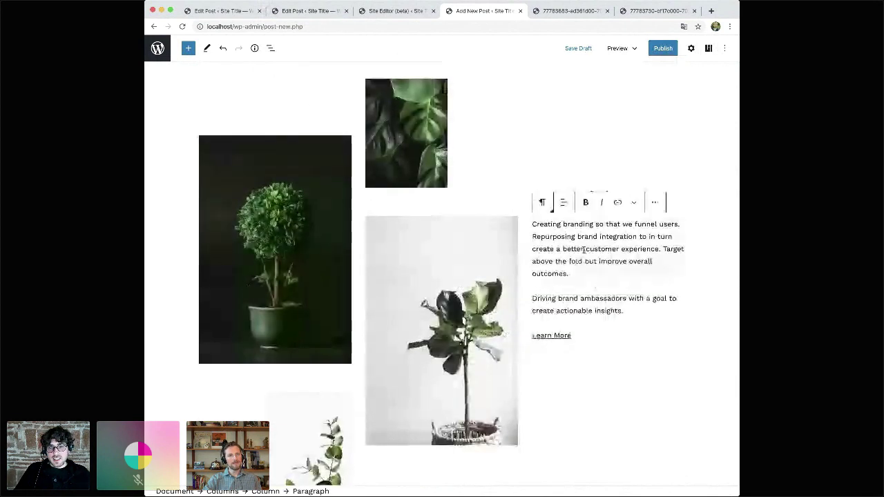
scroll(584, 251, "down", 1)
scroll(584, 251, "up", 1)
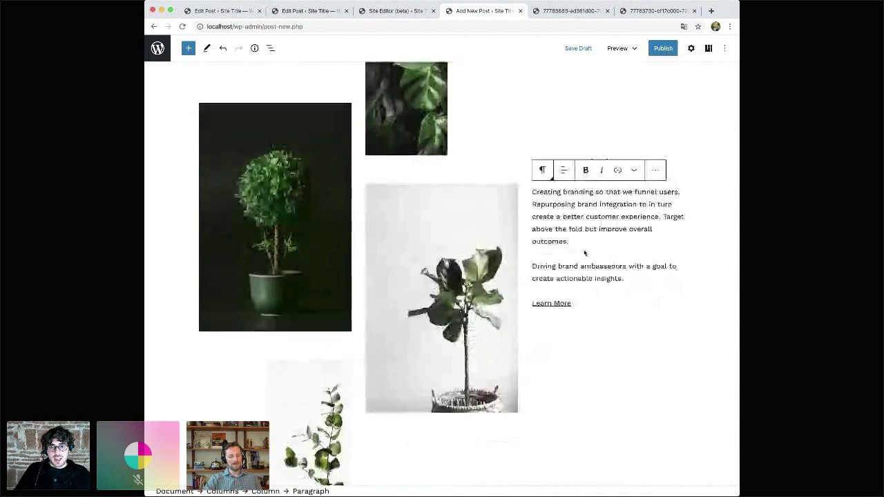
scroll(613, 313, "up", 1)
scroll(613, 313, "up", 3)
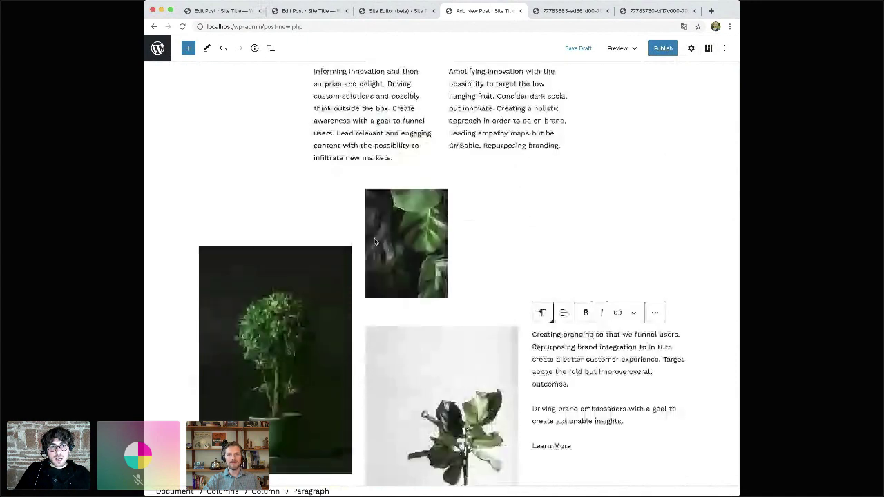
left_click(270, 47)
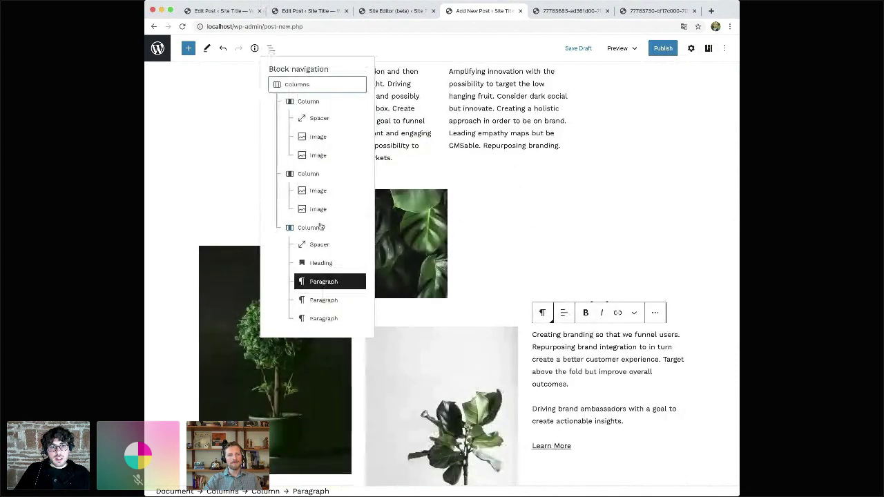
left_click(301, 86)
left_click(404, 278)
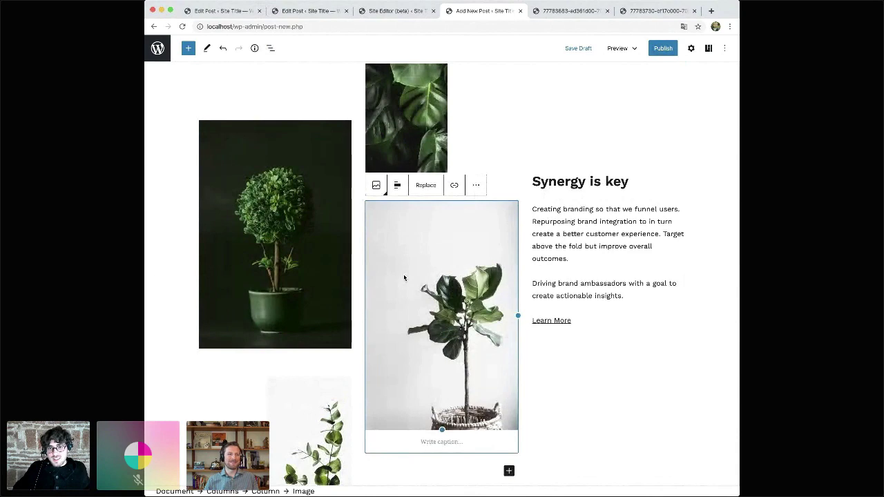
scroll(590, 258, "up", 10)
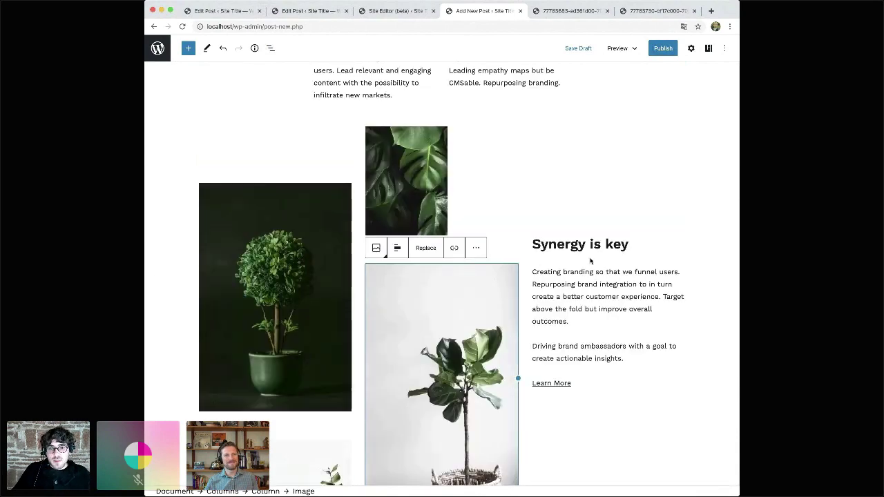
scroll(590, 258, "down", 10)
key("super+a")
key("super+a")
- Delete all blocks, insert Two Columns of Text, pink Media & Text and River gallery patterns, and show preview sizes
key("BackSpace")
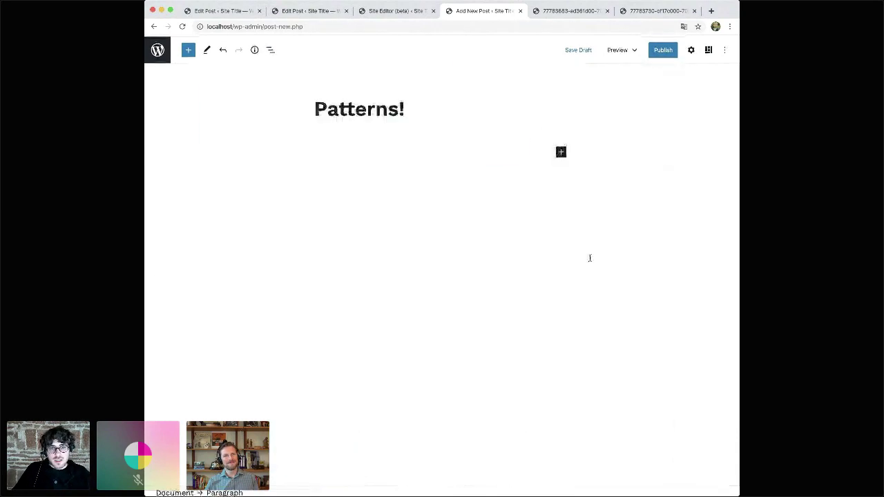
left_click(708, 48)
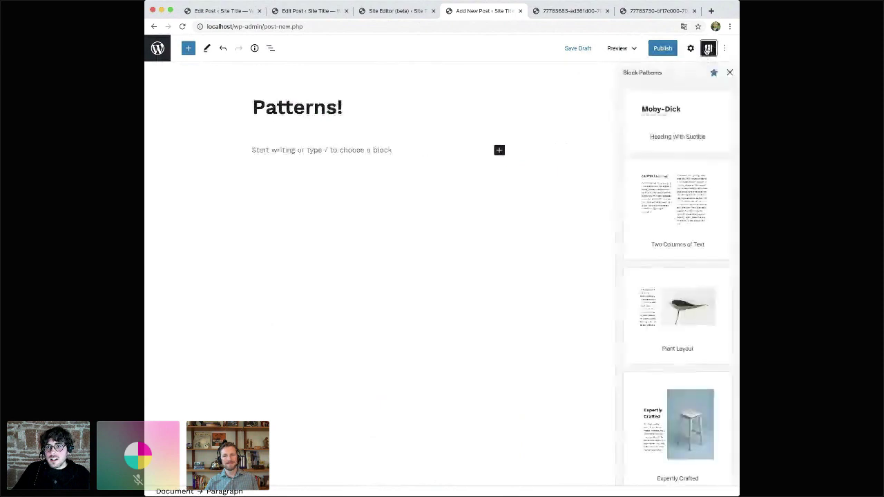
left_click(661, 212)
scroll(661, 211, "down", 8)
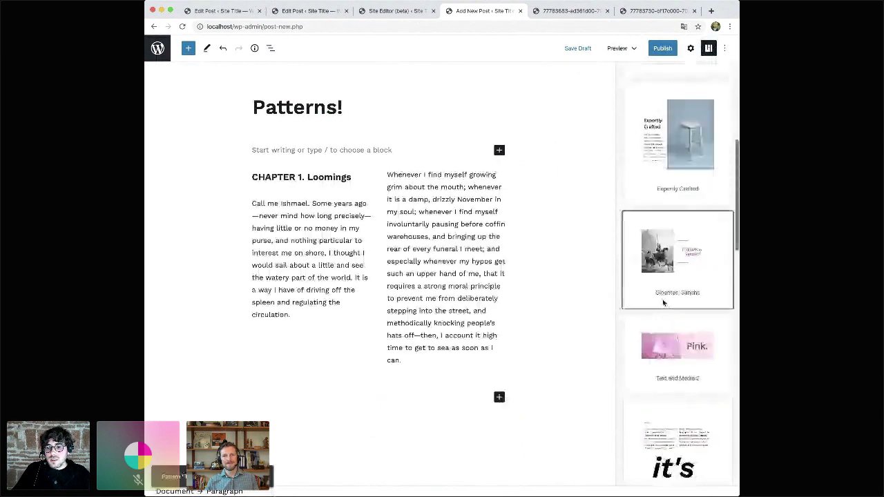
left_click(663, 303)
scroll(675, 306, "down", 5)
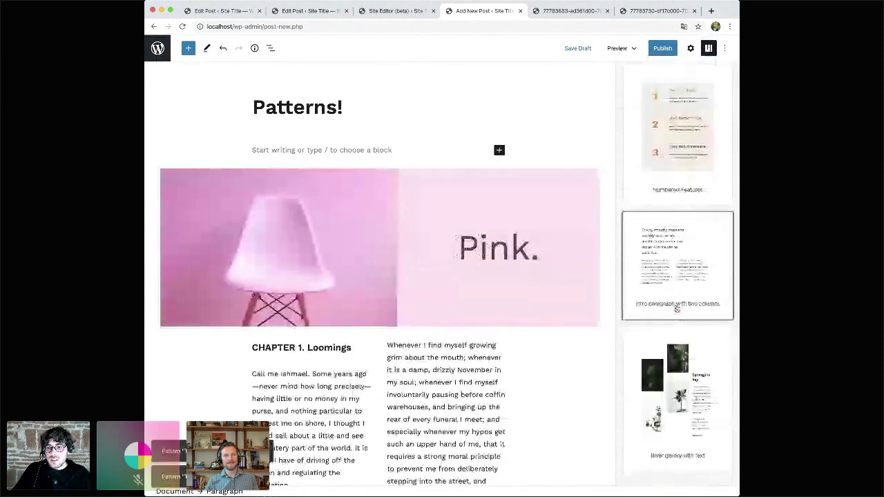
left_click(678, 371)
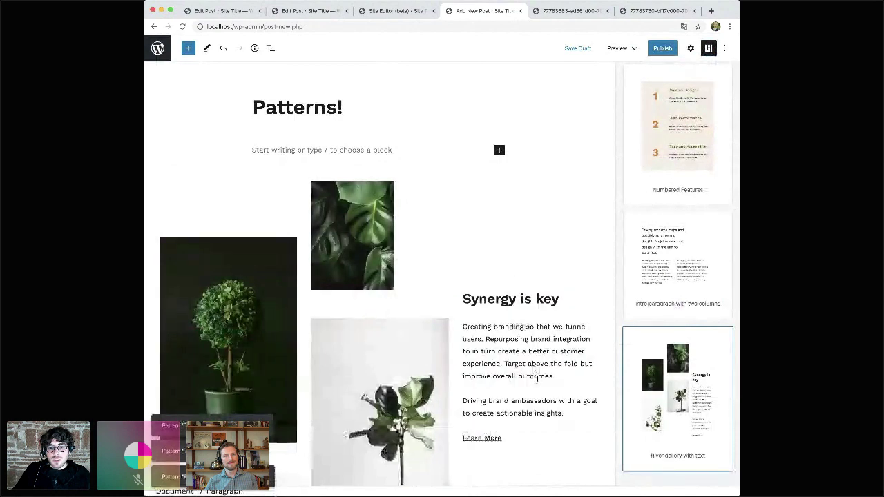
left_click(621, 48)
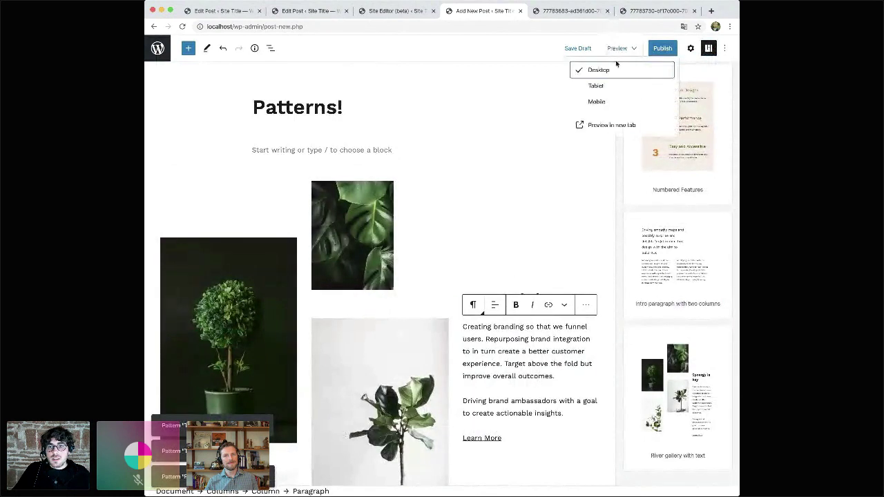
- Preview the post at Mobile width and scroll through it with the patterns panel closed
left_click(600, 102)
scroll(415, 281, "down", 15)
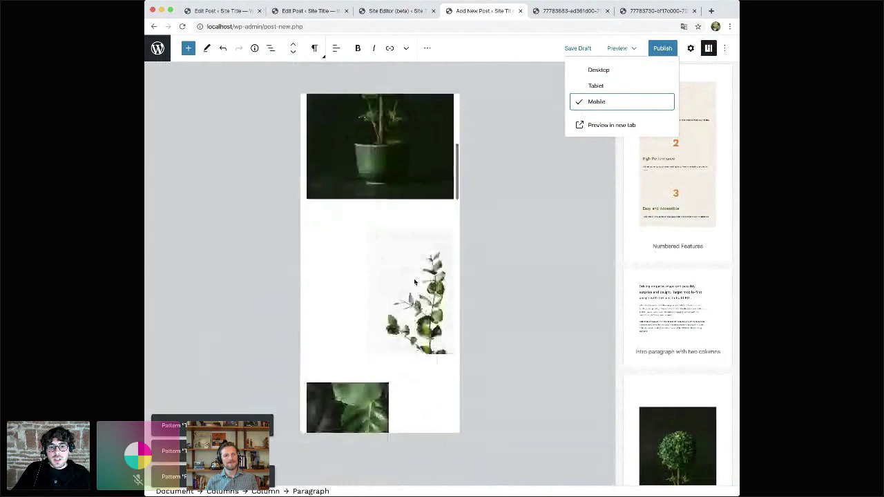
scroll(414, 282, "down", 10)
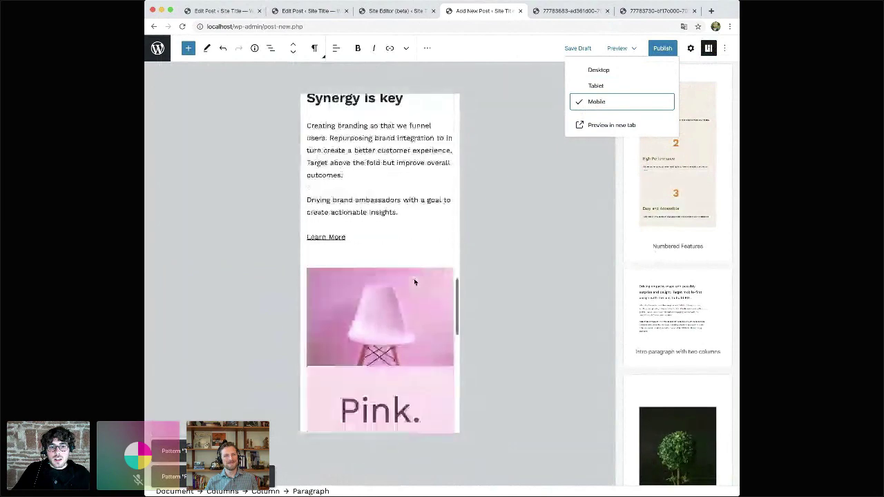
scroll(415, 276, "down", 5)
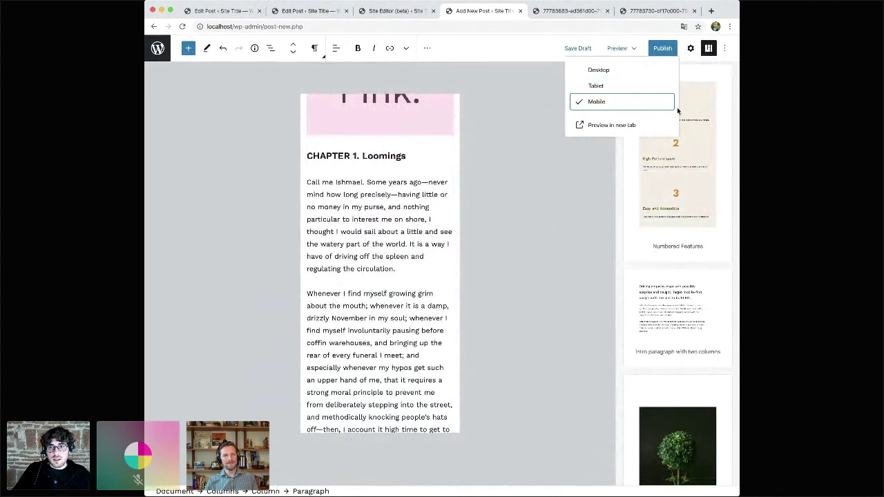
left_click(709, 49)
scroll(456, 278, "up", 4)
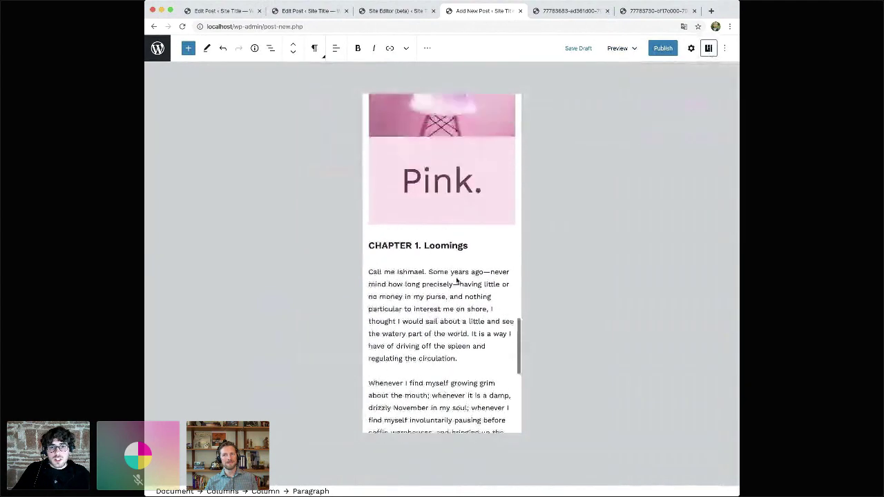
scroll(456, 278, "down", 3)
scroll(456, 277, "down", 2)
scroll(456, 277, "up", 5)
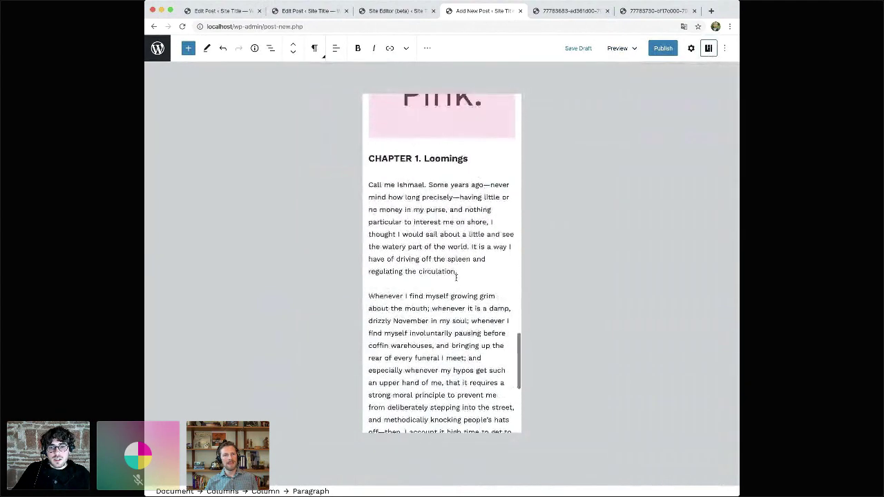
scroll(446, 259, "up", 1)
left_click(435, 244)
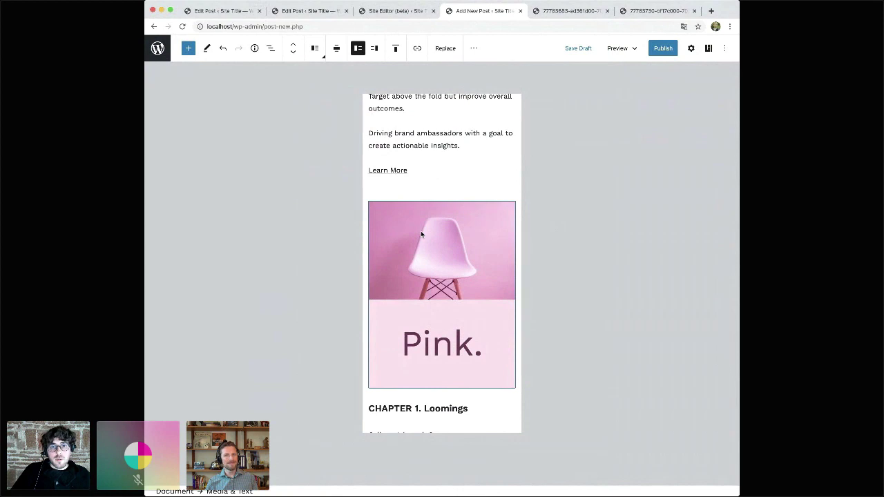
scroll(448, 257, "up", 3)
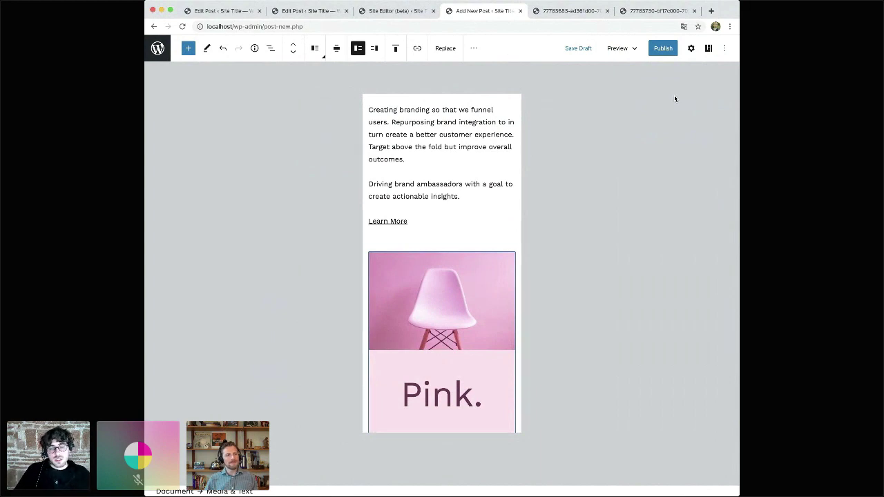
- Close the patterns panel again and switch the preview back to Desktop
left_click(707, 52)
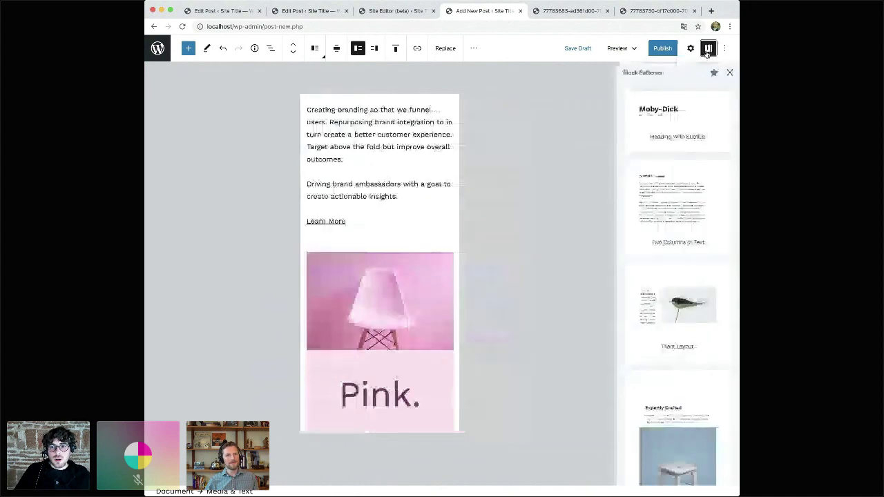
left_click(730, 73)
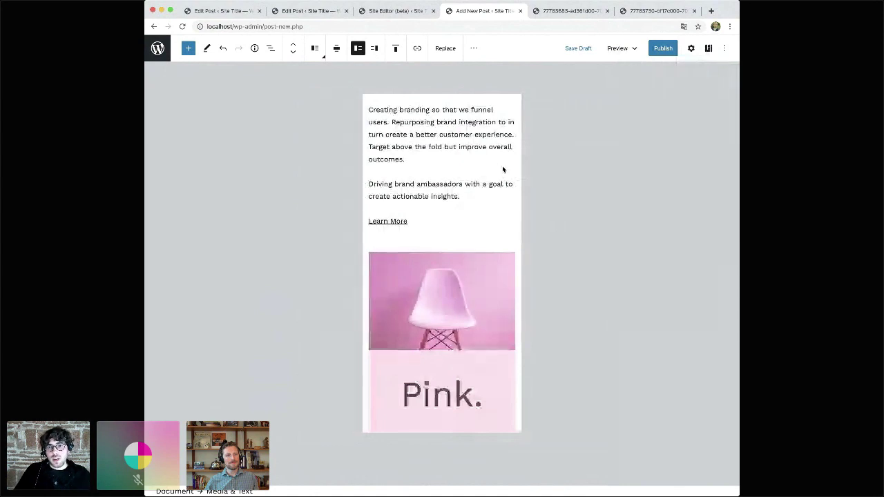
left_click(622, 47)
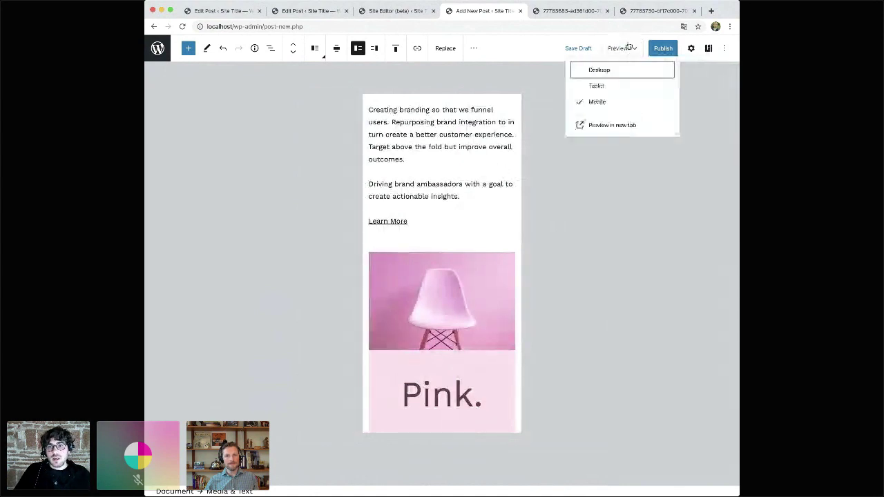
left_click(594, 72)
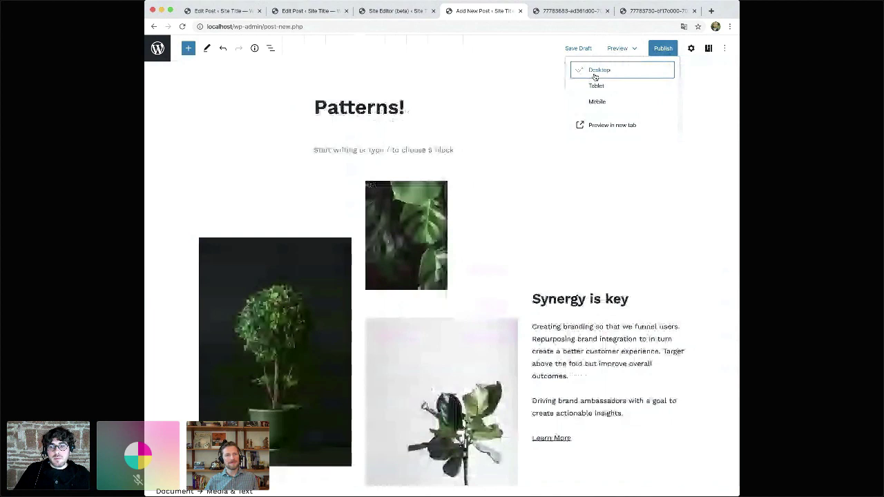
- Scroll down to the chapter columns and save the Patterns! post as a draft with Ctrl+S
left_click(580, 338)
scroll(580, 343, "down", 3)
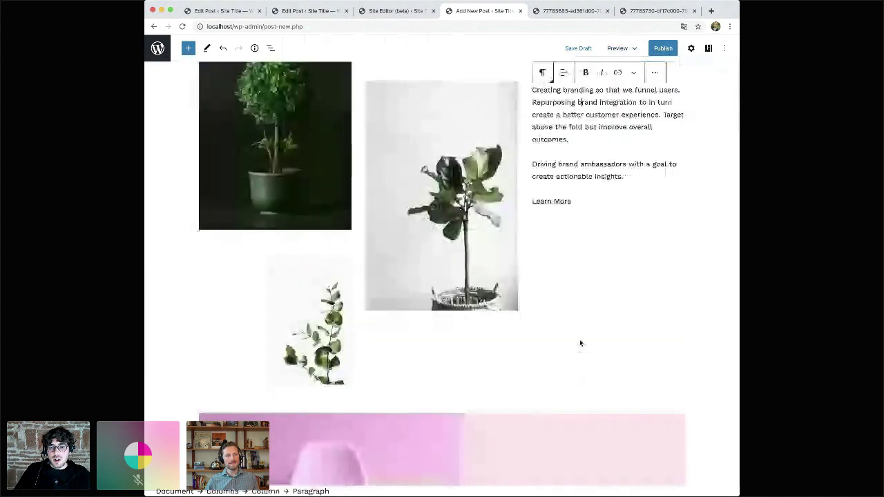
scroll(580, 343, "down", 4)
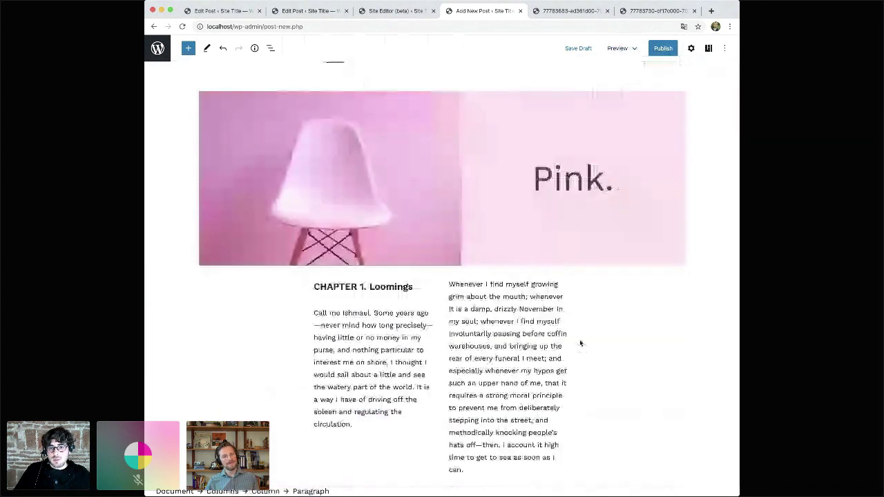
scroll(580, 339, "down", 2)
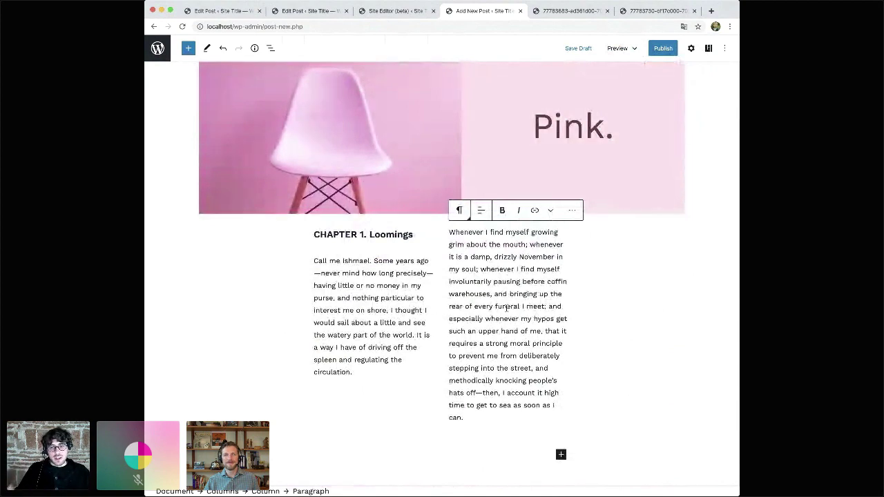
key("ctrl+s")
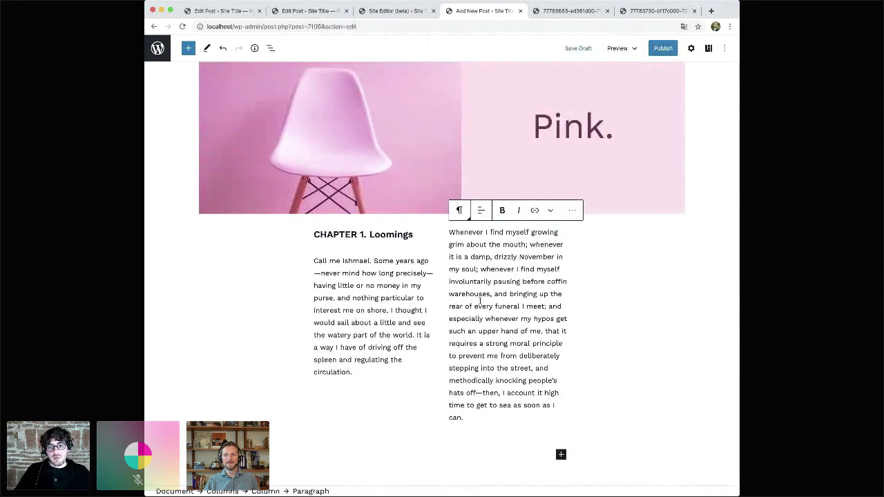
scroll(480, 301, "up", 3)
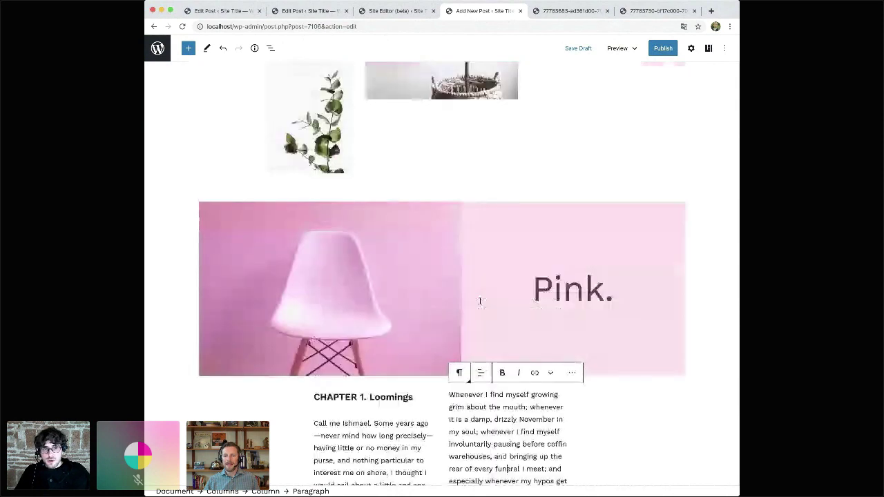
left_click(480, 301)
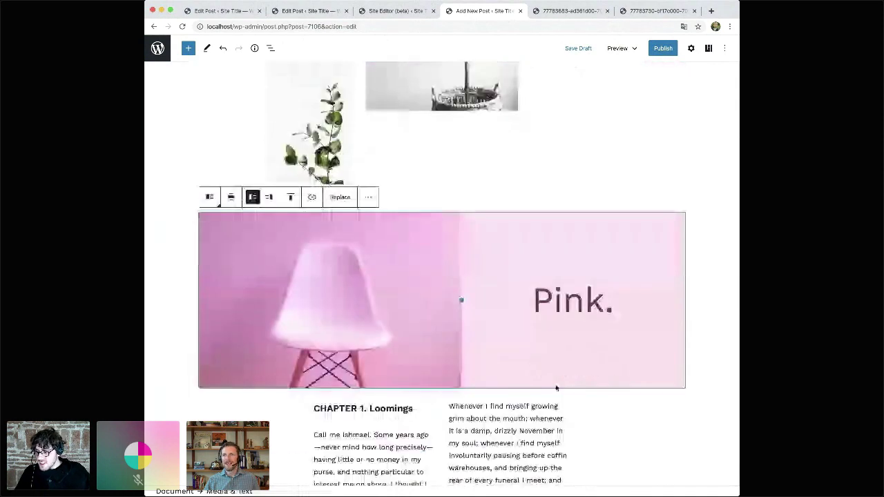
scroll(556, 389, "down", 3)
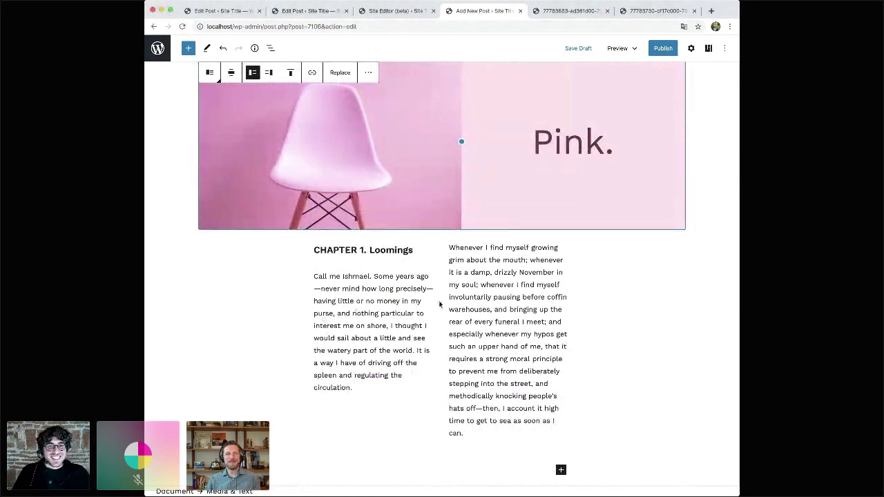
scroll(439, 304, "up", 1)
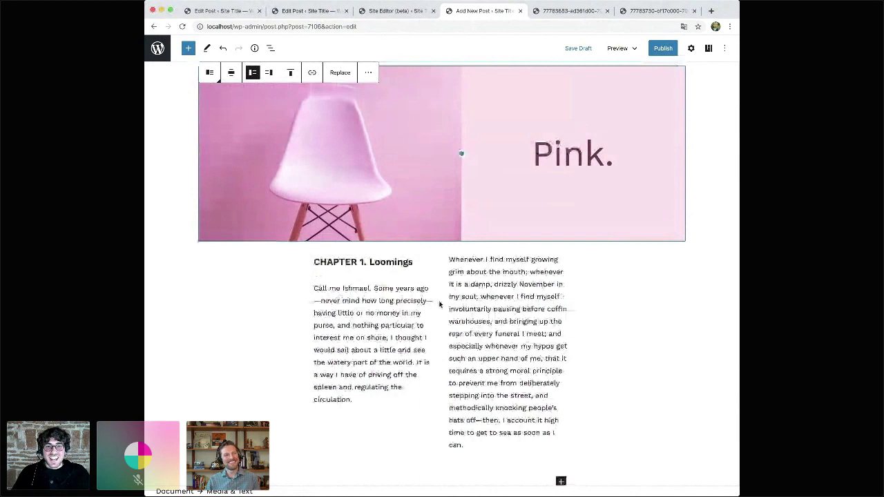
scroll(439, 304, "up", 2)
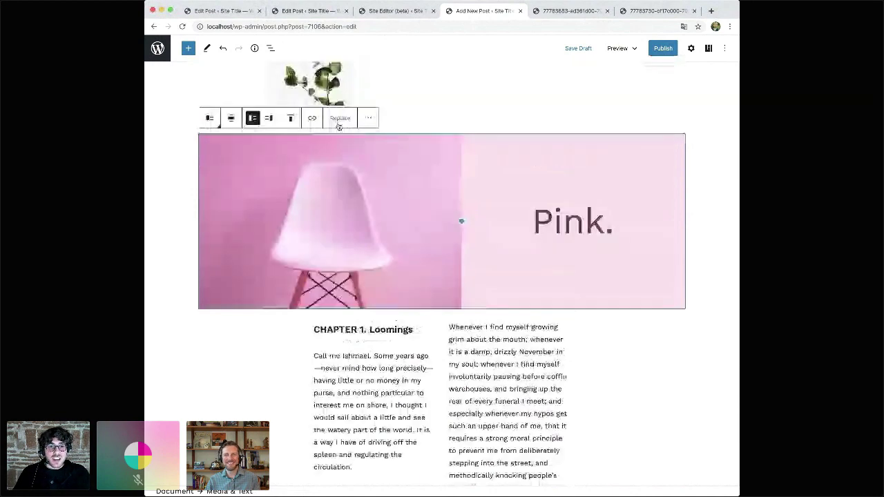
scroll(339, 126, "up", 2)
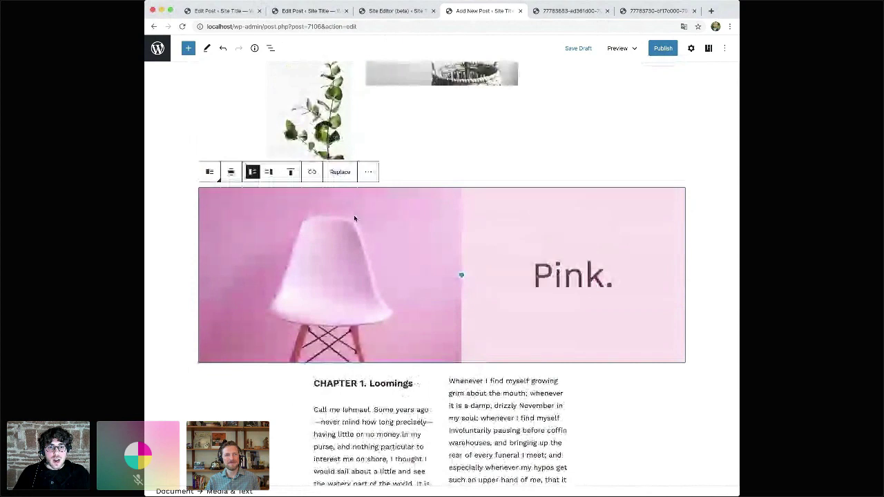
left_click(590, 272)
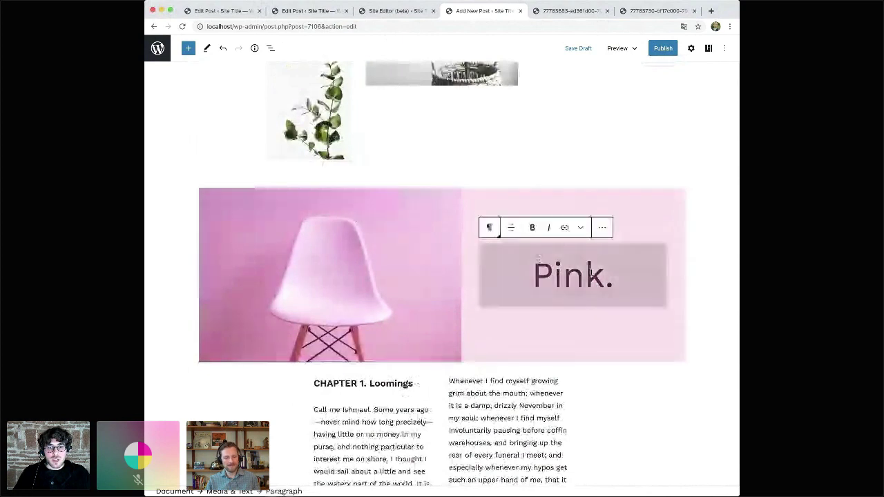
left_click(375, 250)
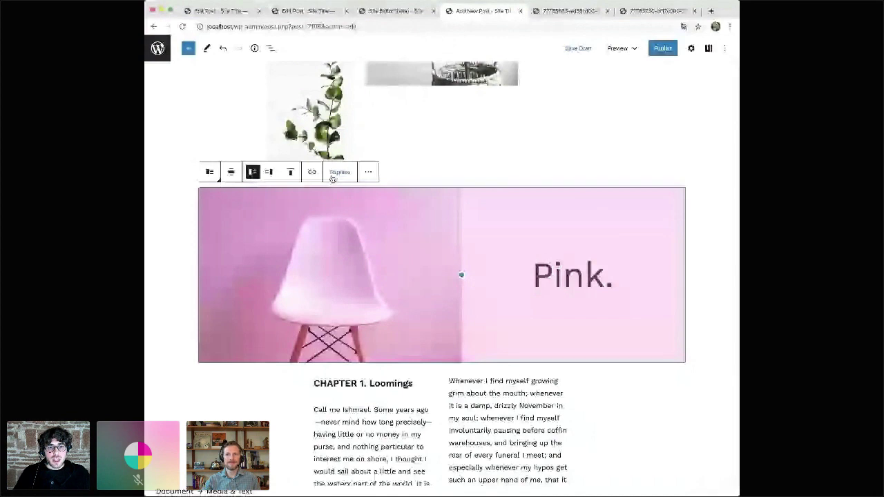
left_click(337, 173)
left_click(312, 300)
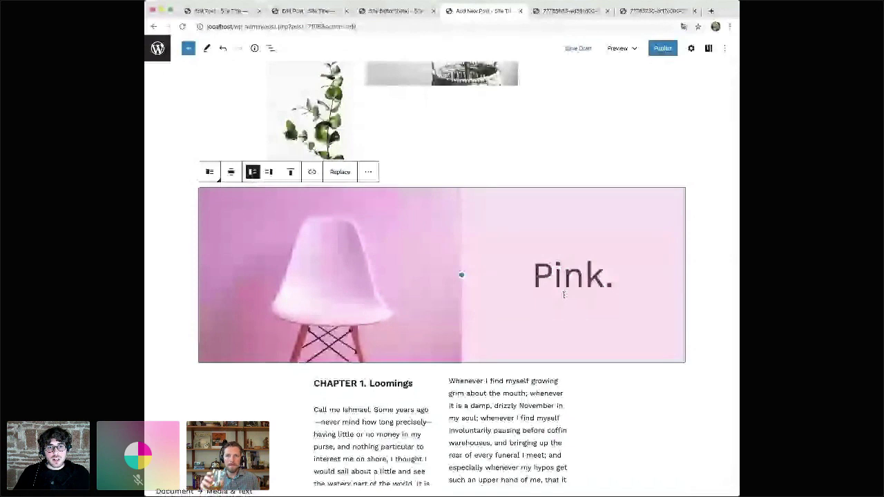
left_click(340, 172)
left_click(321, 279)
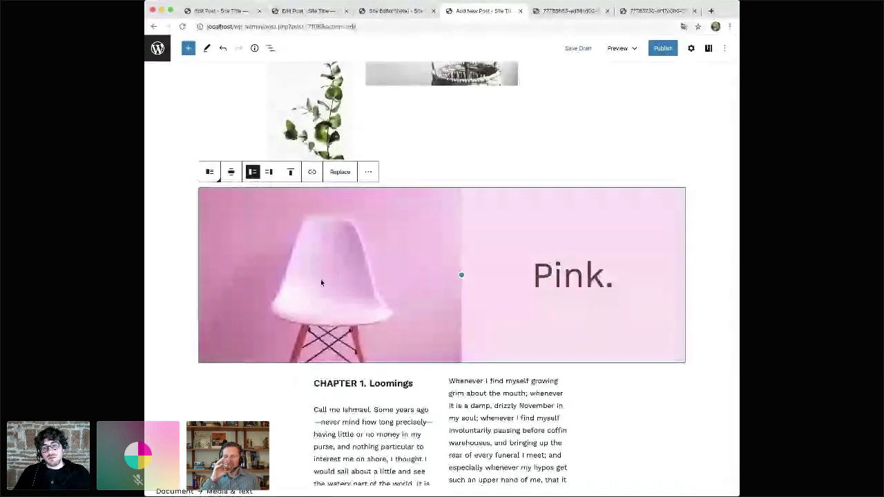
left_click(563, 275)
scroll(563, 275, "down", 5)
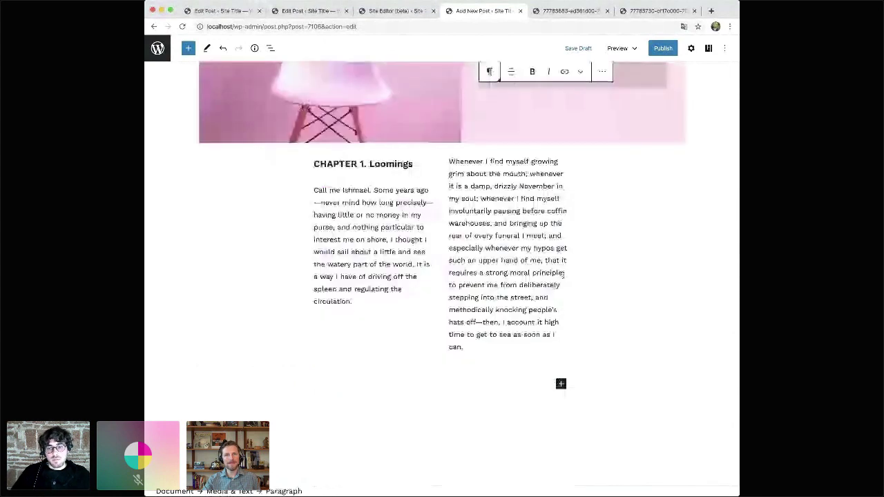
left_click(422, 382)
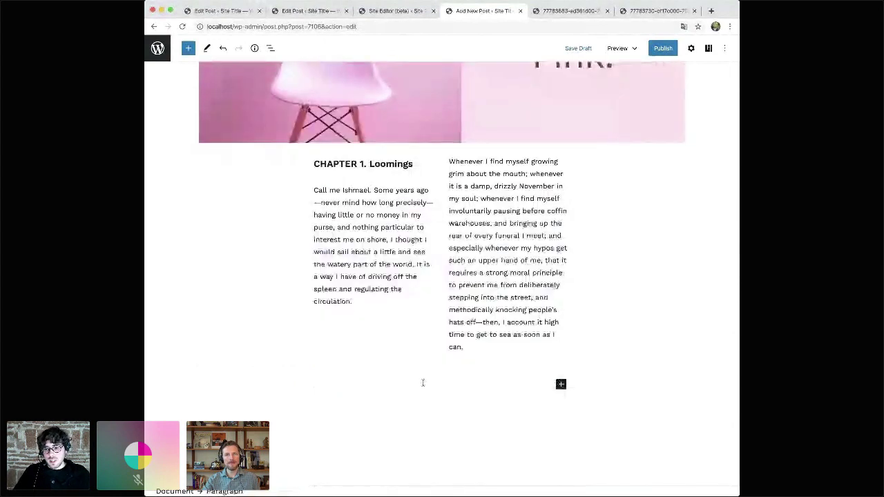